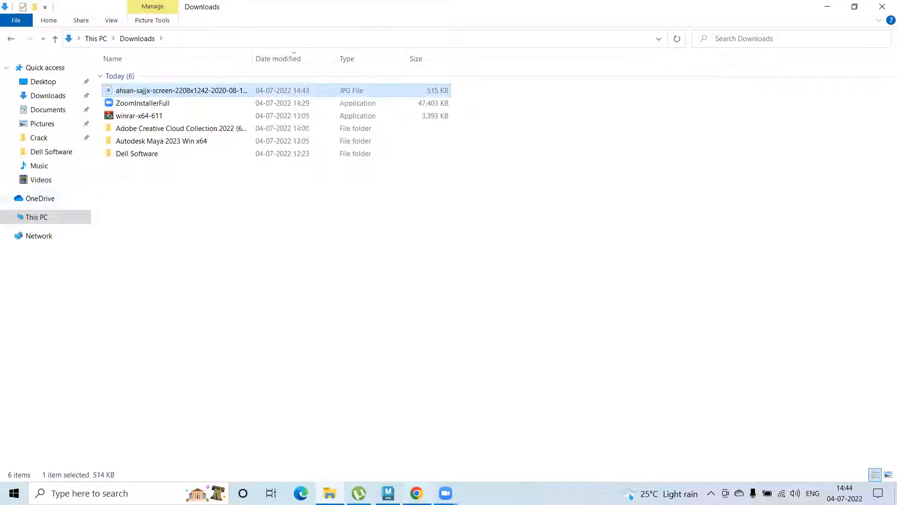
Switch to Maya, start a new project in the Project Window and open the browser for its location
left_click(387, 493)
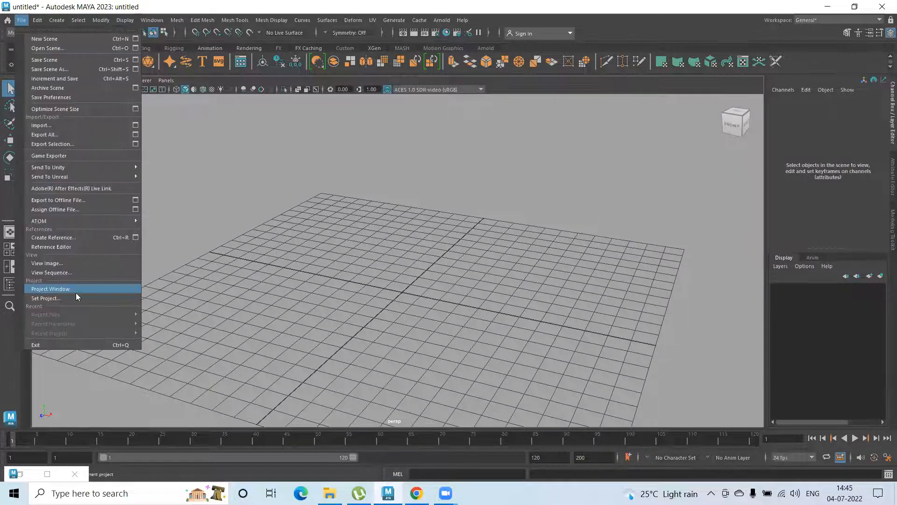
left_click(79, 294)
left_click(544, 198)
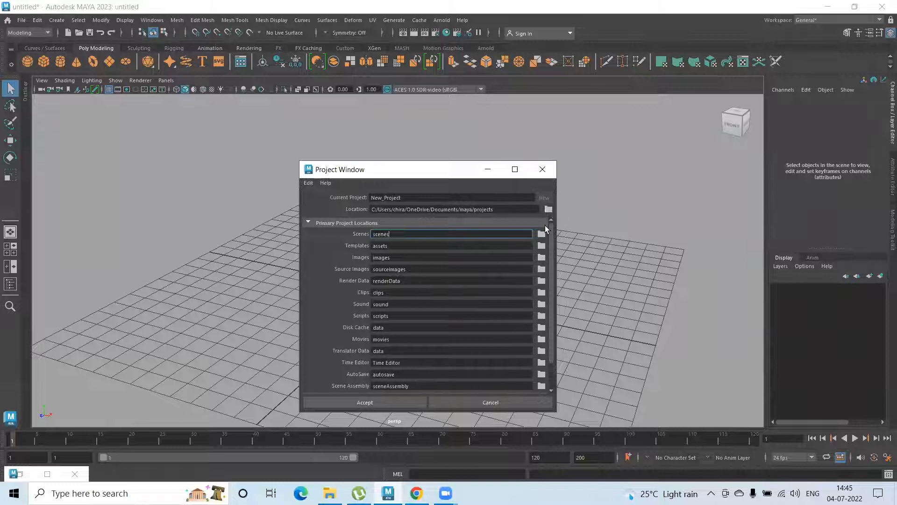
left_click(549, 210)
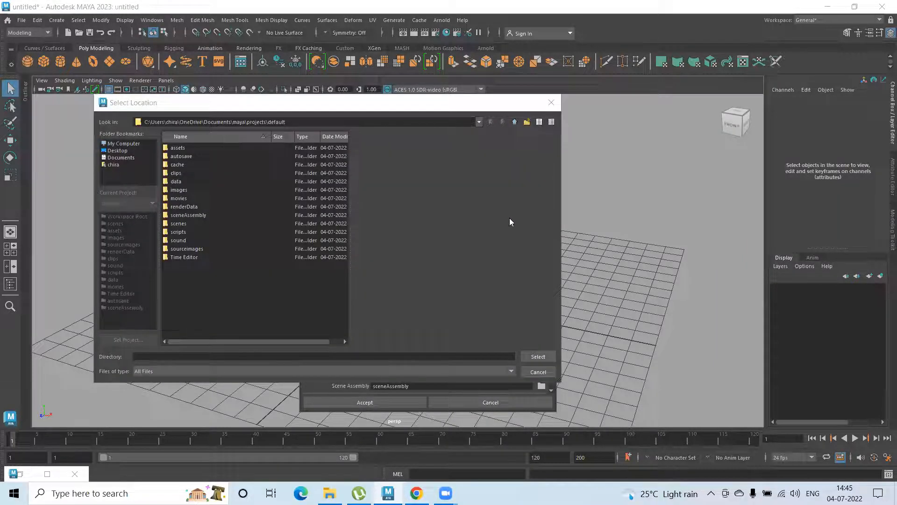
Create a folder named RSTP on the New Volume (D:) drive
left_click(124, 143)
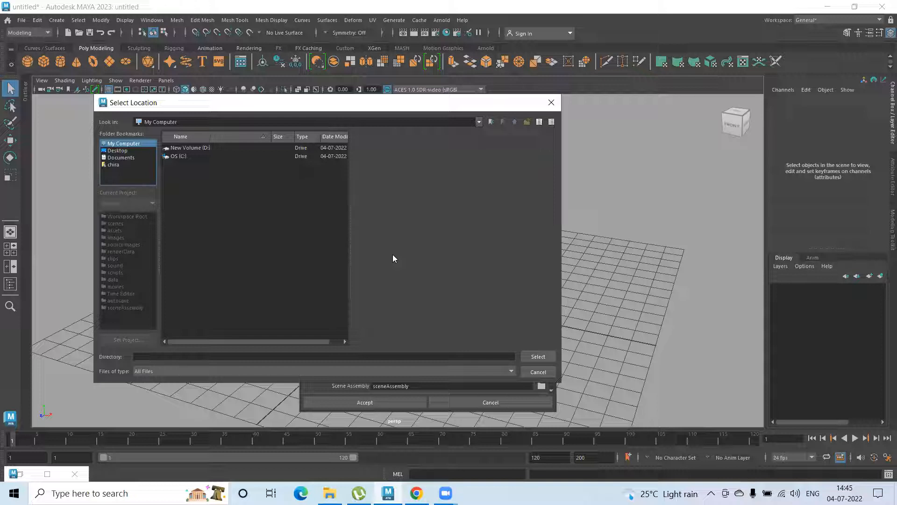
double_click(196, 148)
right_click(212, 193)
left_click(228, 207)
type("R")
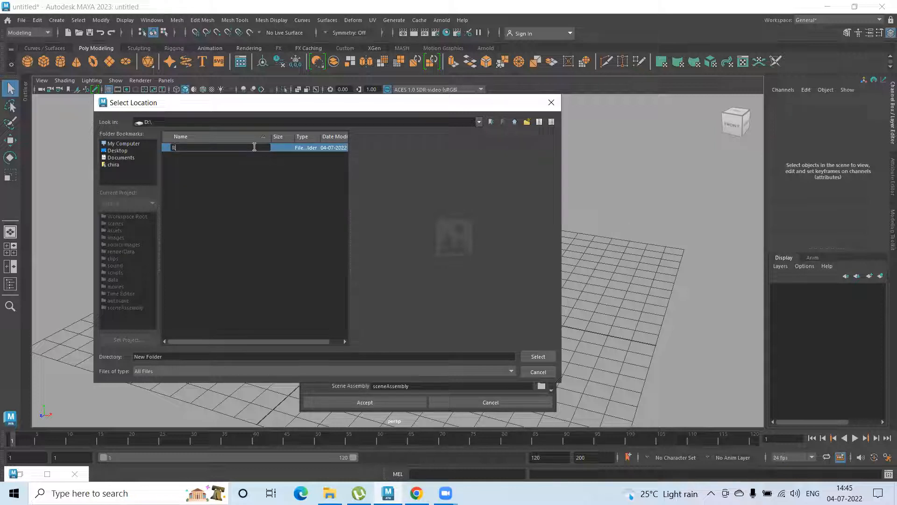
type("STP")
key("Return")
Create a folder named SEM 4 inside RSTP and choose it as the project location
double_click(254, 146)
right_click(224, 202)
left_click(248, 214)
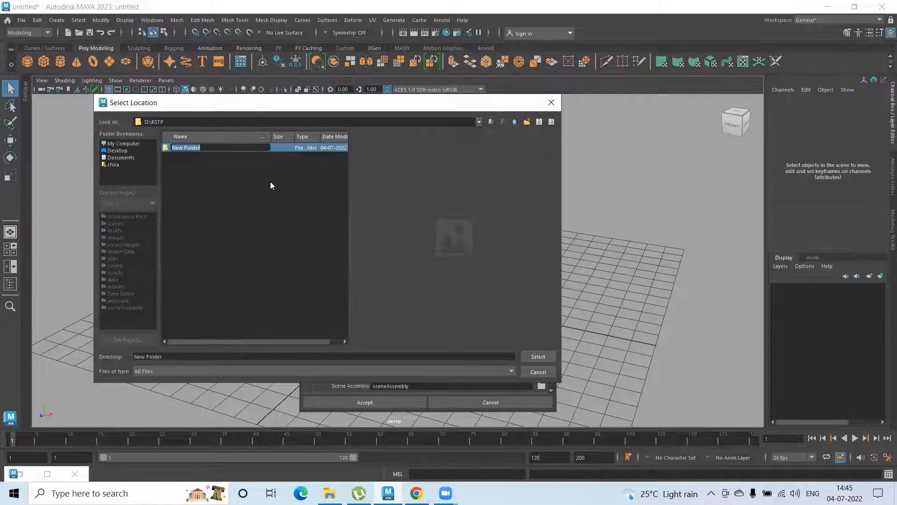
type("SEM 4")
key("Return")
key("Return")
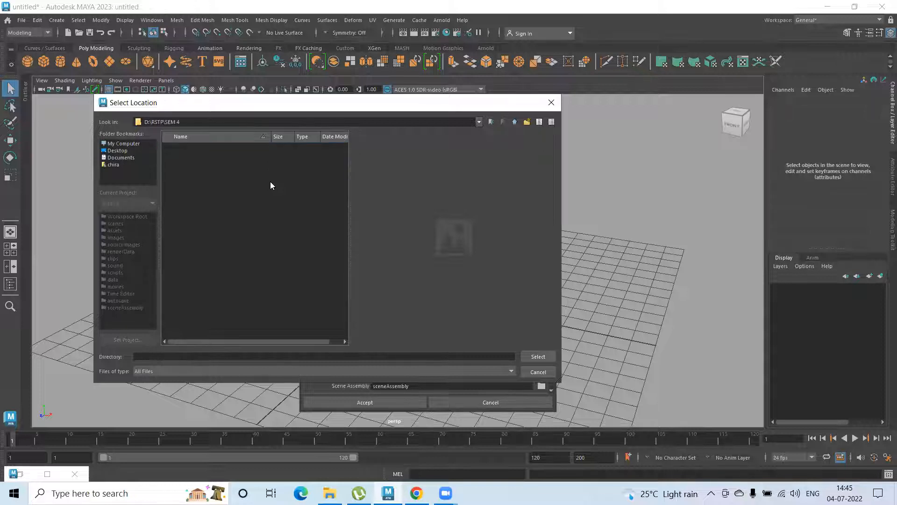
left_click(538, 356)
Name the project "Game environment" and accept the project settings
double_click(386, 197)
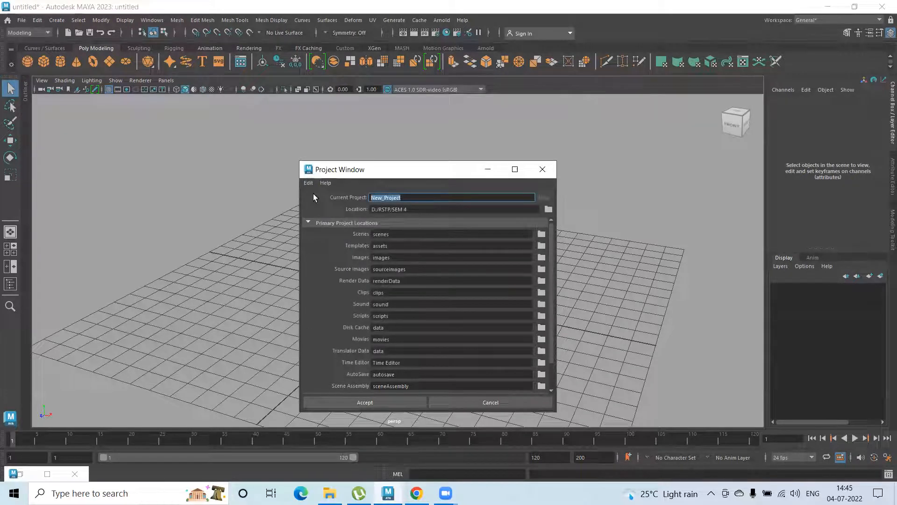
type("Game envi")
type("l")
type("onm")
type("ent")
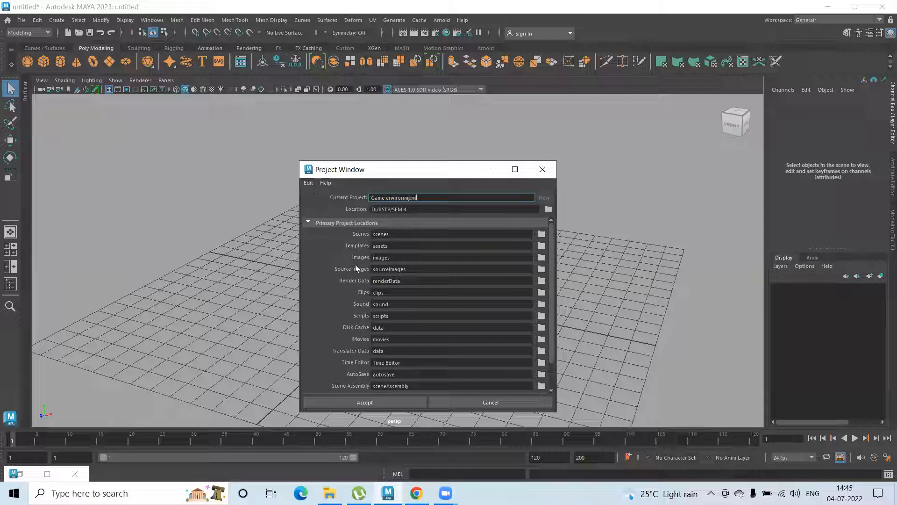
left_click(371, 402)
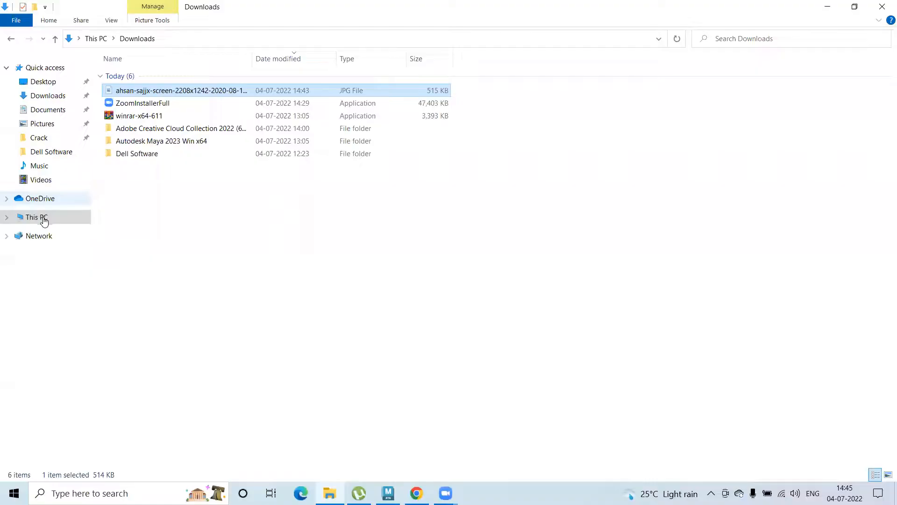
In File Explorer, paste the copied reference image into the sourceimages folder of D:\RSTP\SEM 4\Game environment
left_click(37, 217)
double_click(338, 169)
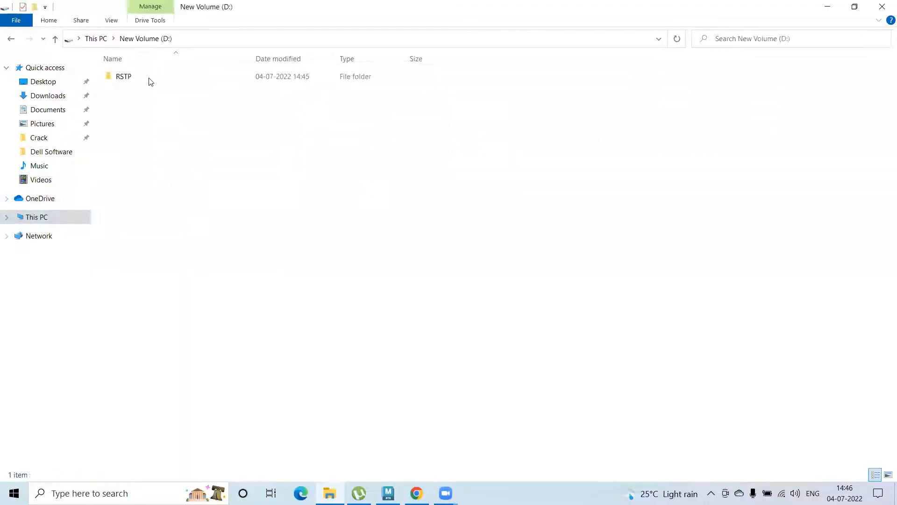
double_click(148, 77)
double_click(138, 76)
double_click(140, 76)
double_click(145, 231)
key("ctrl+v")
Rename the pasted JPG file in the sourceimages folder to "Ref Set"
left_click(284, 245)
left_click(182, 93)
key("XF86AudioLowerVolume")
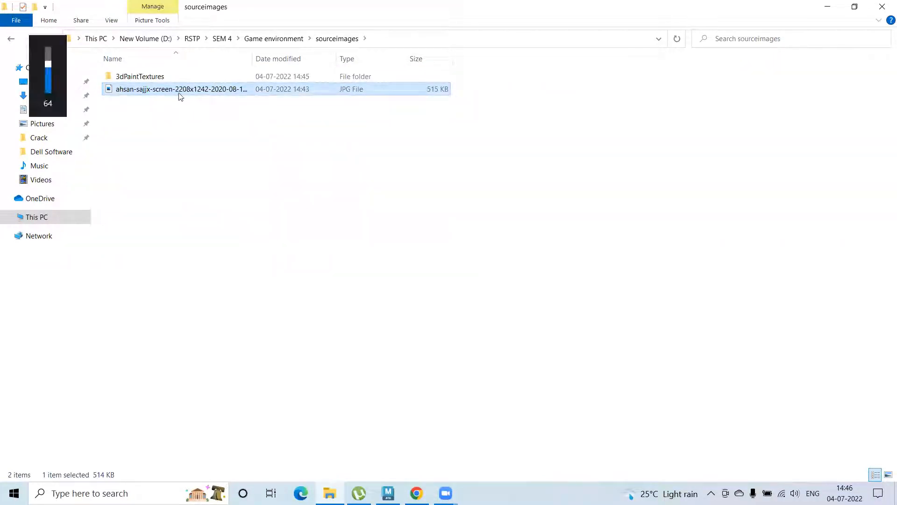
key("F2")
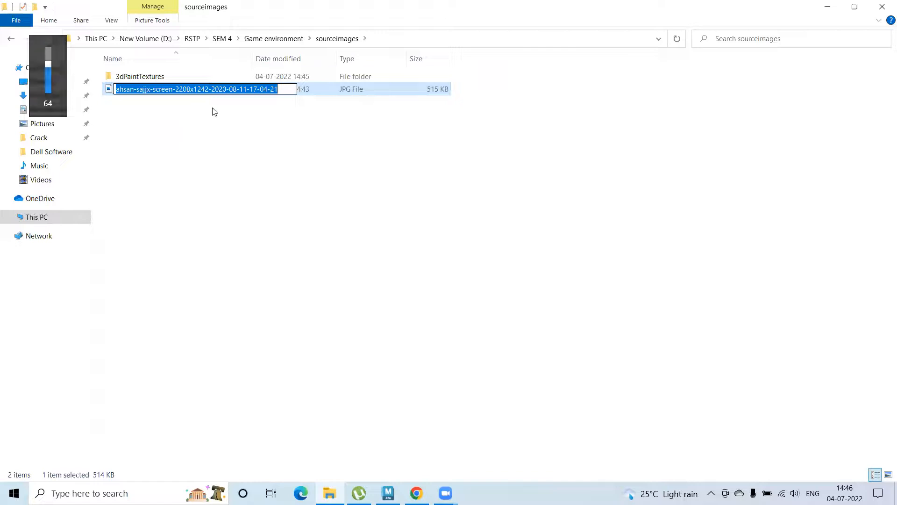
type("Ref SET")
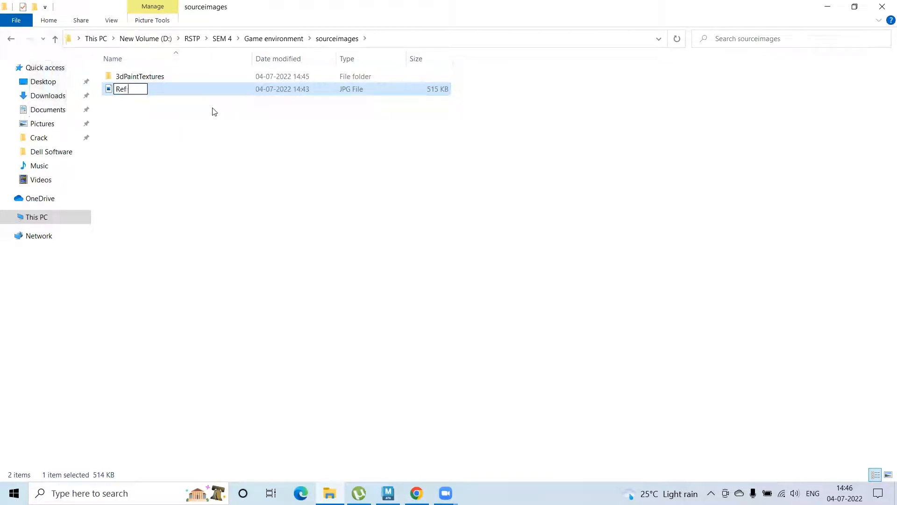
key("BackSpace")
key("BackSpace")
type("et")
key("Return")
Examine the Ref Set image up close and look at the game environment image search in Chrome
double_click(142, 93)
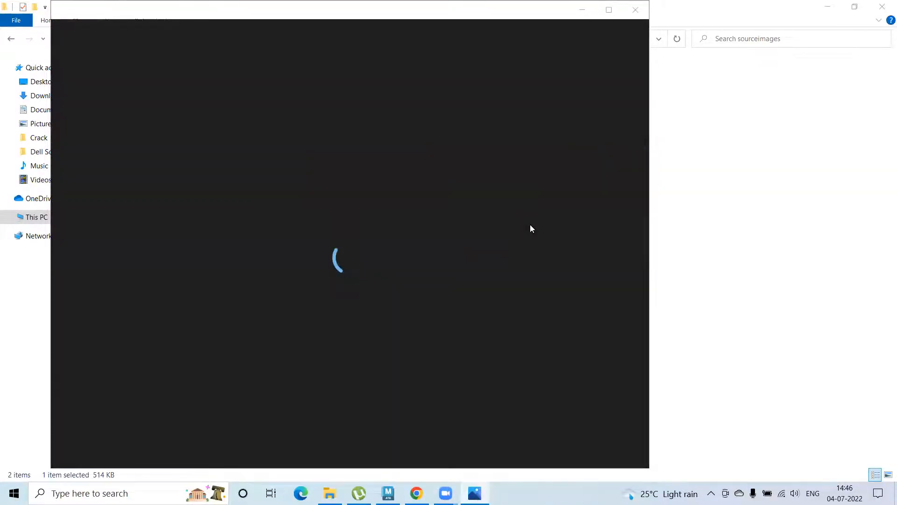
scroll(360, 256, "up", 4)
scroll(360, 255, "down", 5)
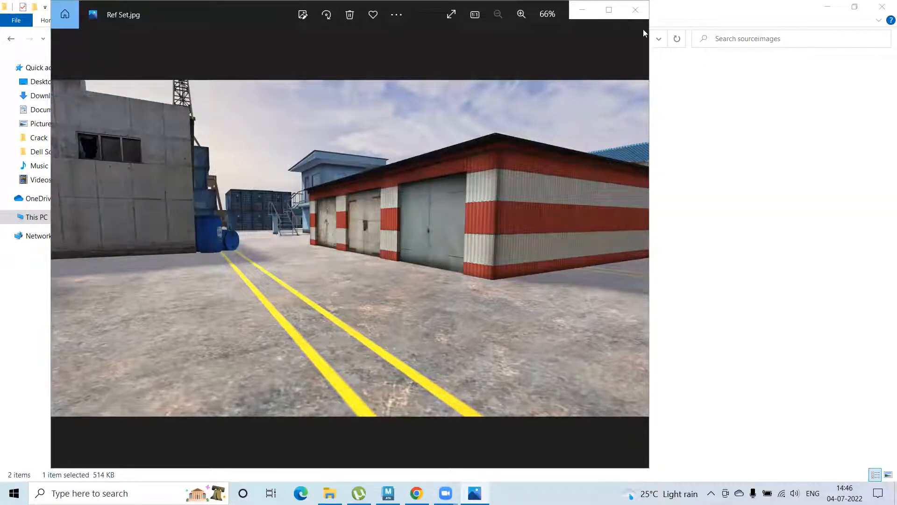
left_click(636, 10)
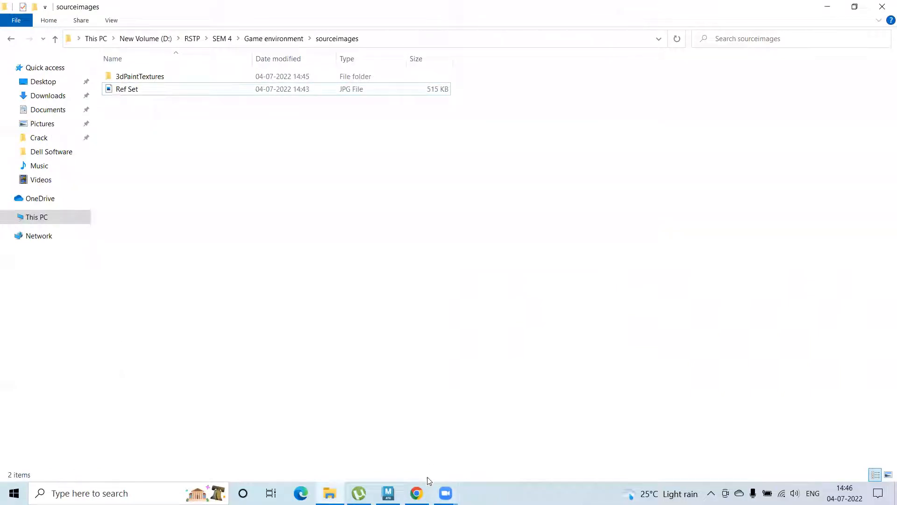
left_click(418, 491)
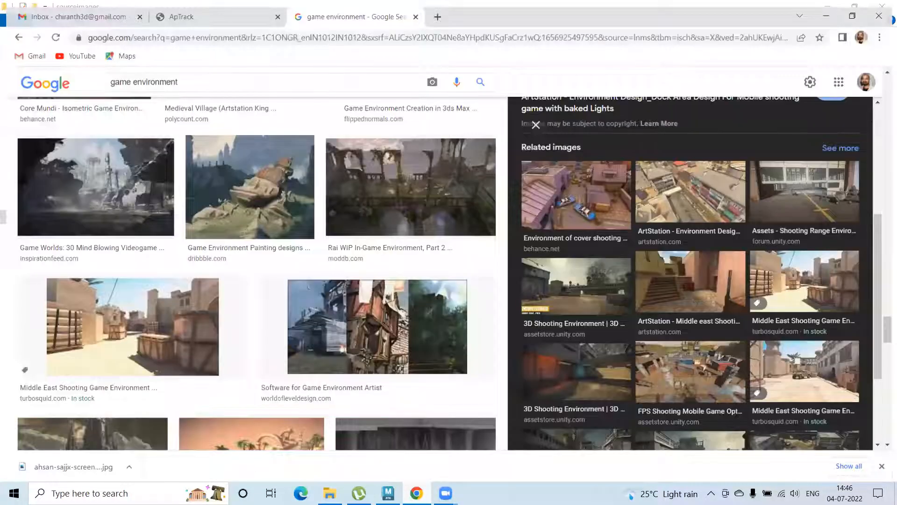
Switch to Maya and import Ref Set.jpg from sourceimages as an image plane in the front view
left_click(388, 493)
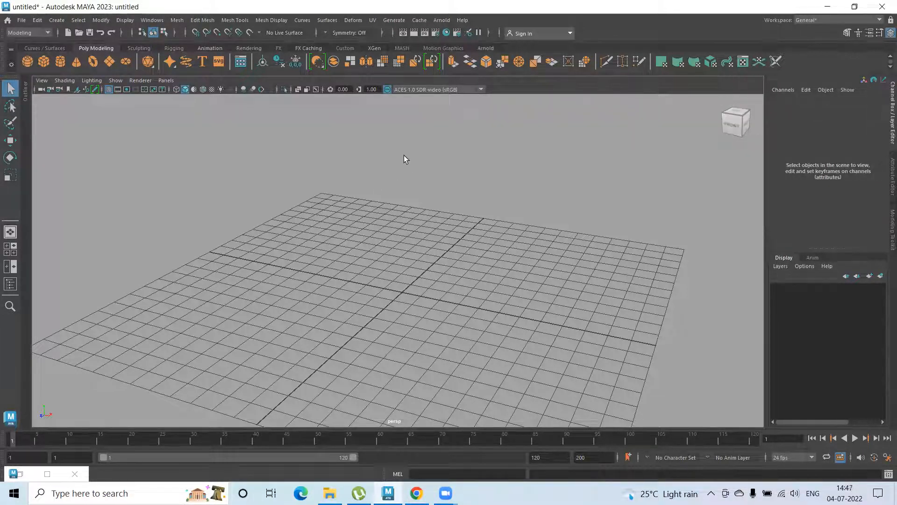
left_click_drag(313, 175, 336, 164, "alt")
key("space")
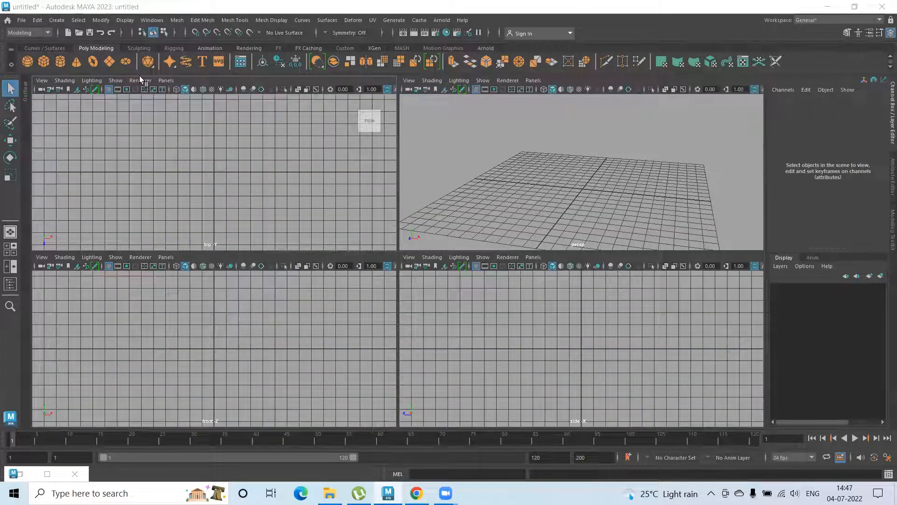
key("space")
left_click(42, 81)
mouse_move(106, 287)
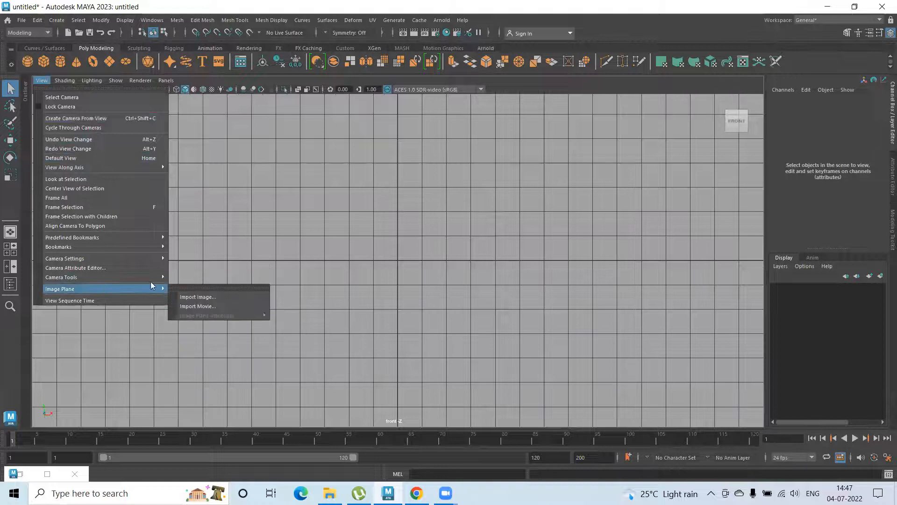
left_click(189, 297)
left_click(182, 156)
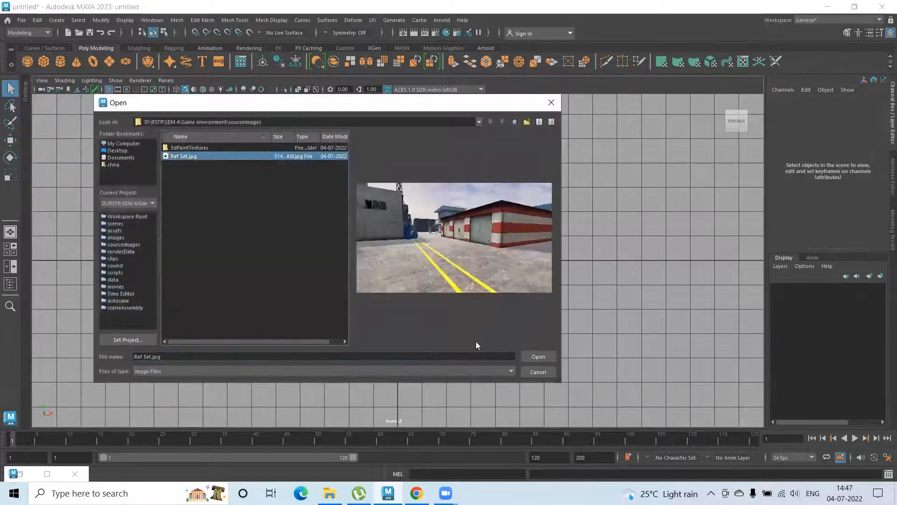
left_click(533, 357)
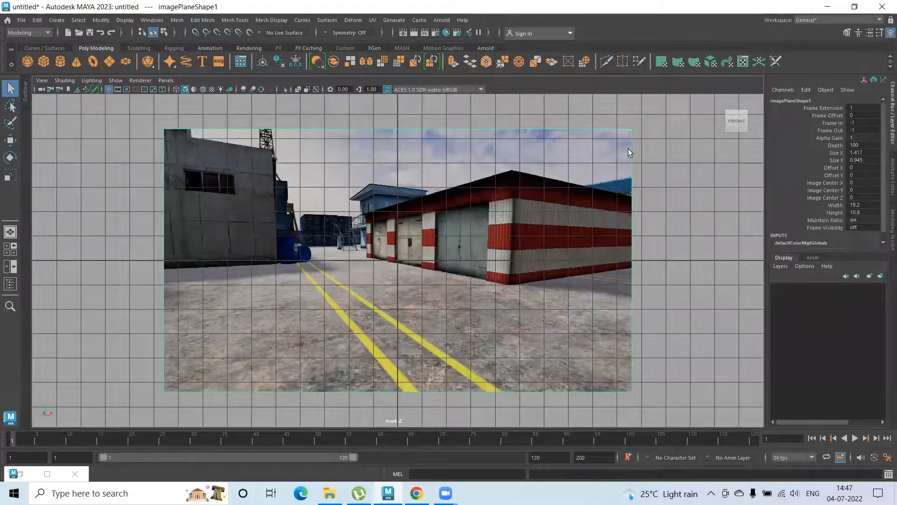
Enlarge the image plane and move it up and back so it stands at the grid's rear edge
key("space")
key("space")
scroll(472, 224, "down", 5)
left_click_drag(455, 237, 447, 219, "alt")
key("r")
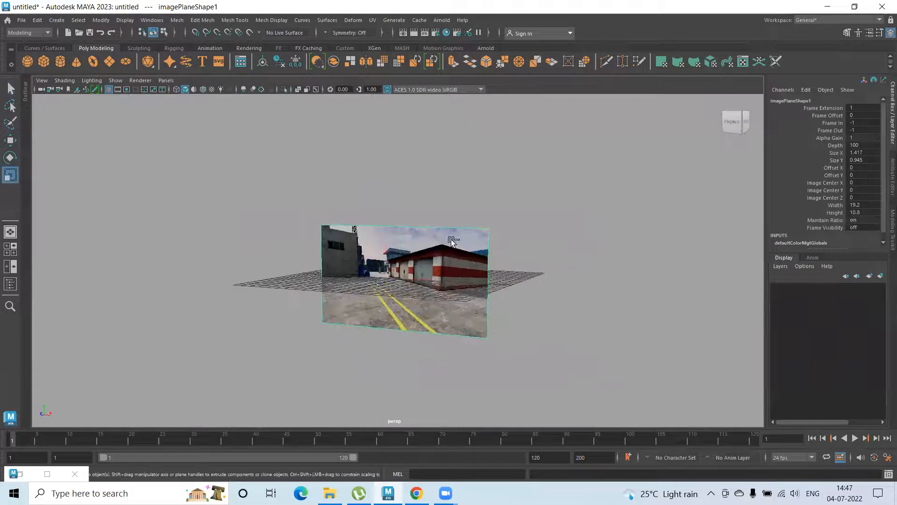
left_click_drag(401, 279, 486, 299)
key("w")
left_click_drag(414, 298, 561, 265, "alt")
left_click_drag(602, 214, 433, 235, "alt")
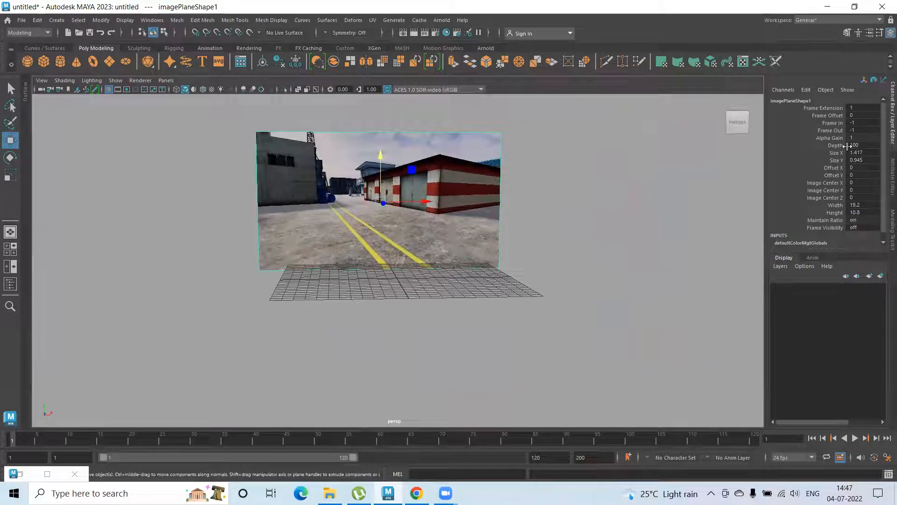
Create a display layer from the selected image plane and name it Ref
left_click(891, 33)
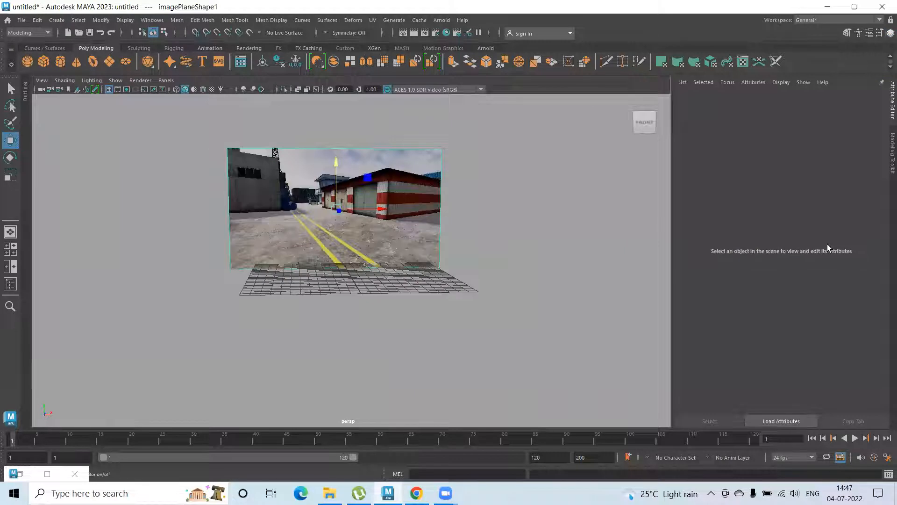
left_click(891, 33)
left_click(881, 277)
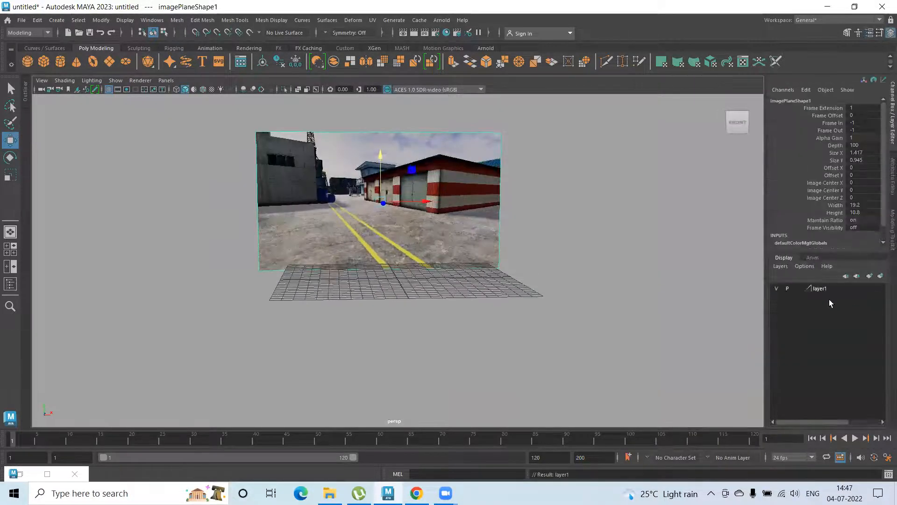
double_click(824, 287)
key("BackSpace")
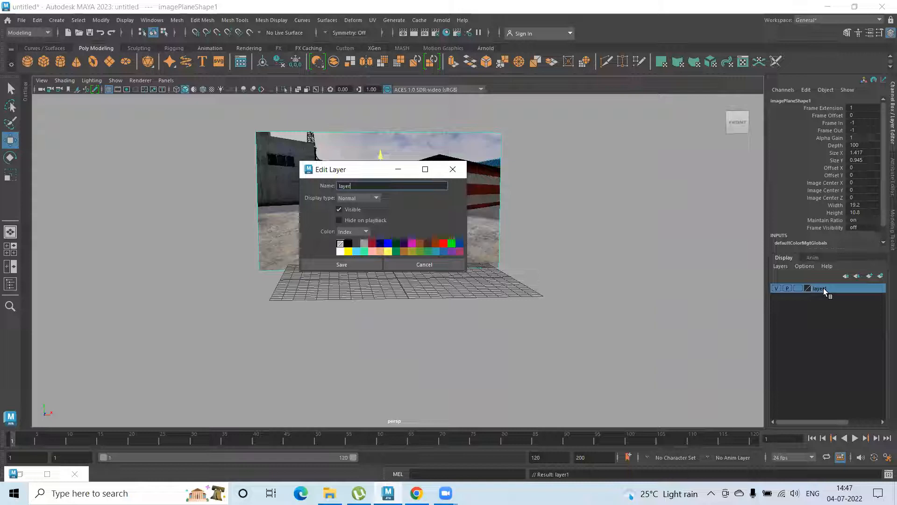
type("Ref")
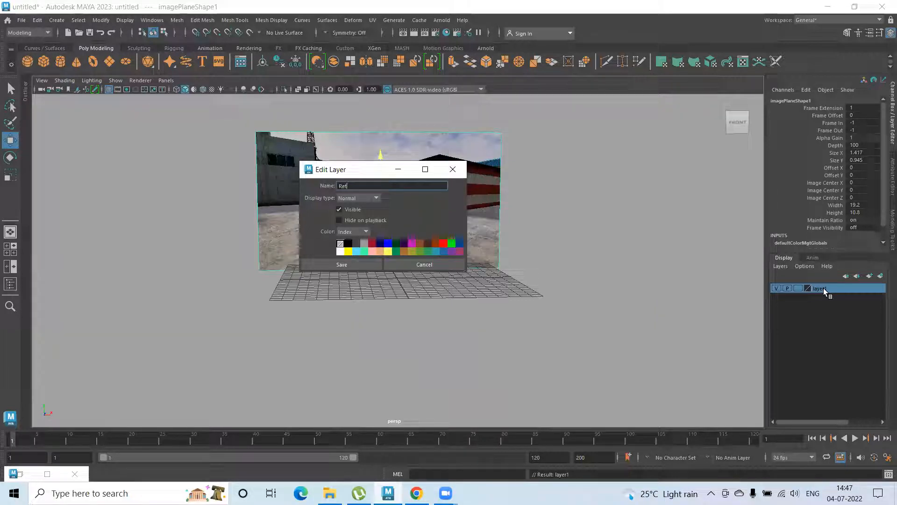
left_click(334, 265)
Set the Ref layer's display type to Reference and deselect the image plane
left_click(798, 289)
left_click(799, 288)
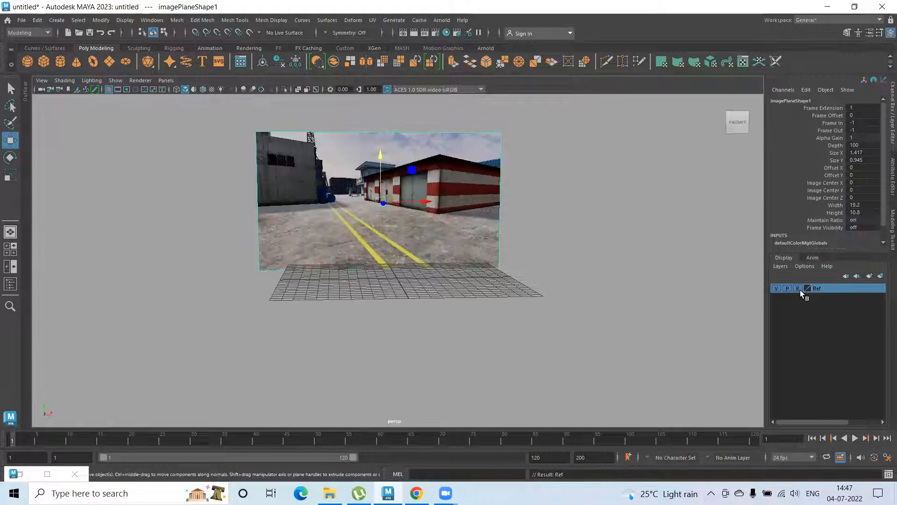
left_click(647, 240)
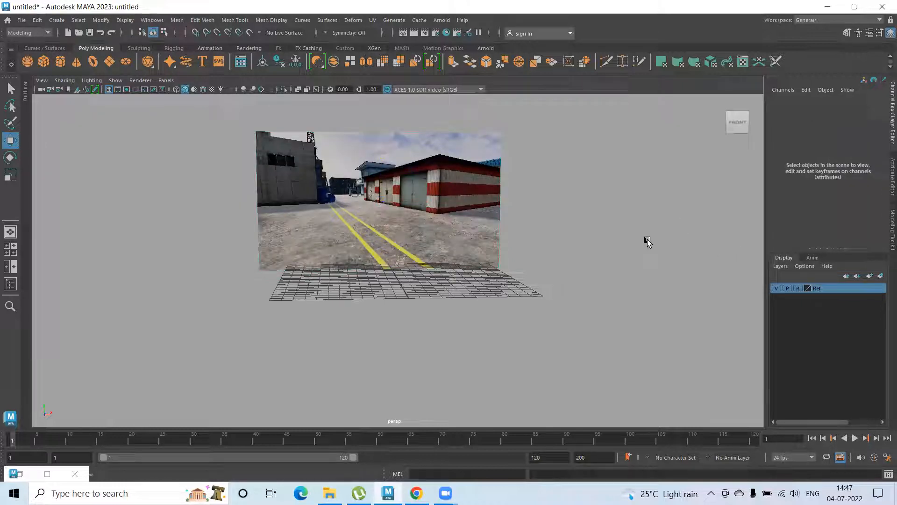
Create a polygon plane at the origin for the ground and scale it uniformly to about 43.7
left_click_drag(648, 242, 629, 240, "alt")
right_click_drag(563, 275, 642, 275, "alt")
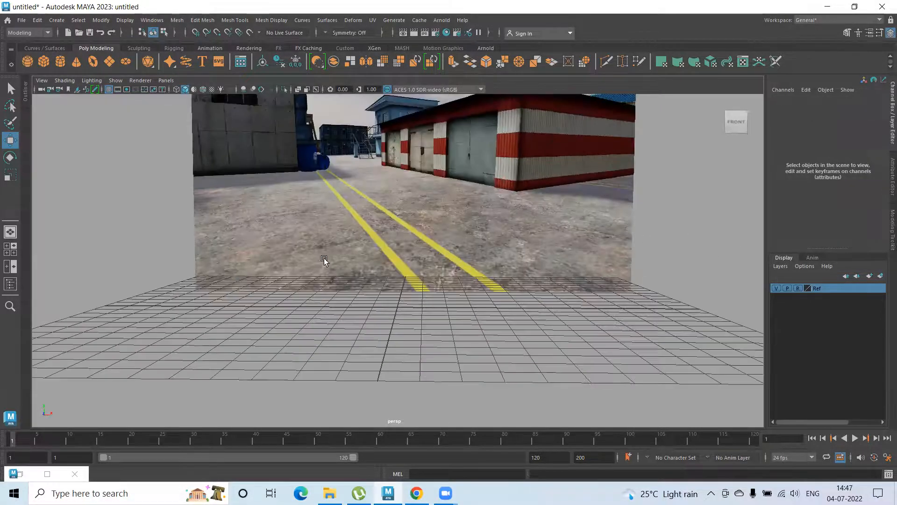
middle_click_drag(371, 231, 319, 230, "alt")
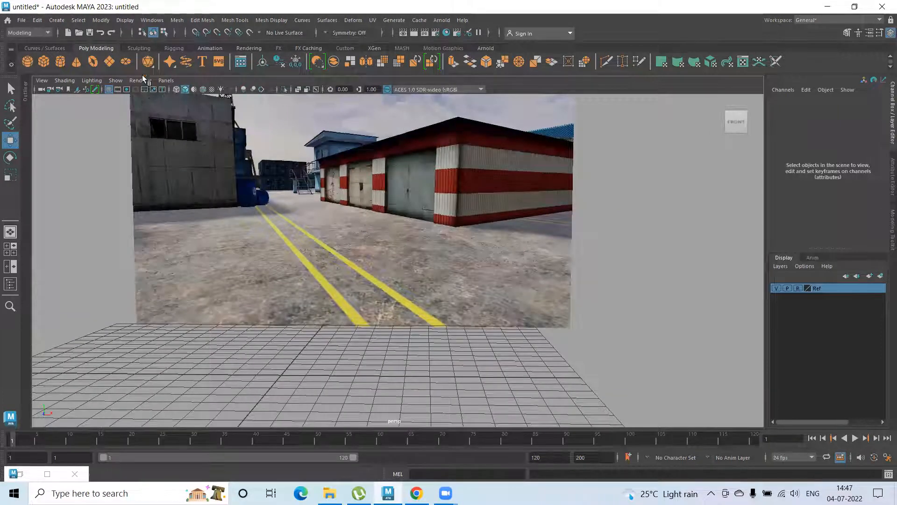
scroll(377, 240, "down", 5)
left_click_drag(372, 319, 367, 351, "alt")
key("r")
left_click_drag(345, 311, 691, 344)
left_click_drag(327, 248, 291, 226, "alt")
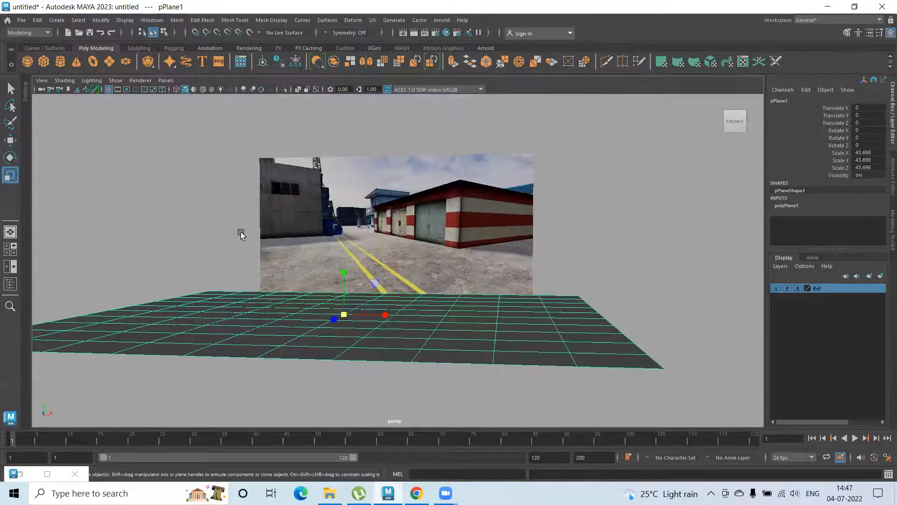
Deselect the ground plane and examine the reference image's warehouse, concrete building, containers, stairs and oil barrels
scroll(539, 288, "up", 6)
left_click_drag(355, 225, 417, 266, "alt")
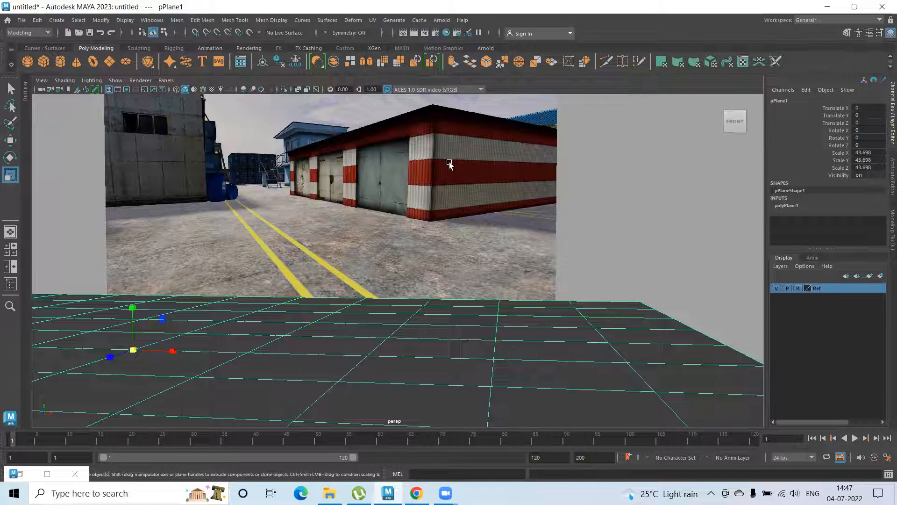
right_click_drag(236, 177, 300, 165, "alt")
middle_click_drag(300, 165, 422, 341, "alt")
middle_click_drag(341, 224, 567, 330, "alt")
right_click_drag(196, 99, 251, 168, "alt")
middle_click_drag(251, 168, 269, 180, "alt")
mouse_move(386, 215)
right_mouse_down("alt")
mouse_move(224, 203)
mouse_move(358, 230)
mouse_move(385, 225)
right_mouse_up("alt")
middle_click_drag(386, 226, 656, 264, "alt")
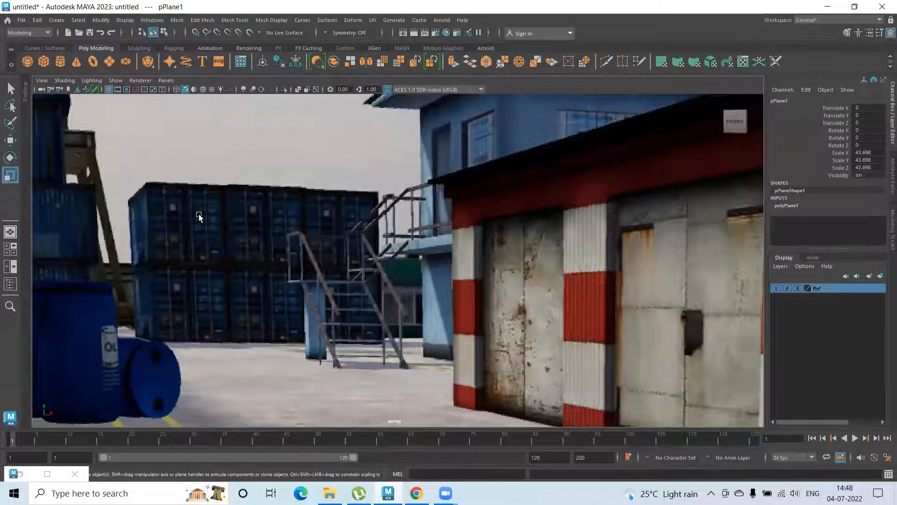
left_click(294, 208)
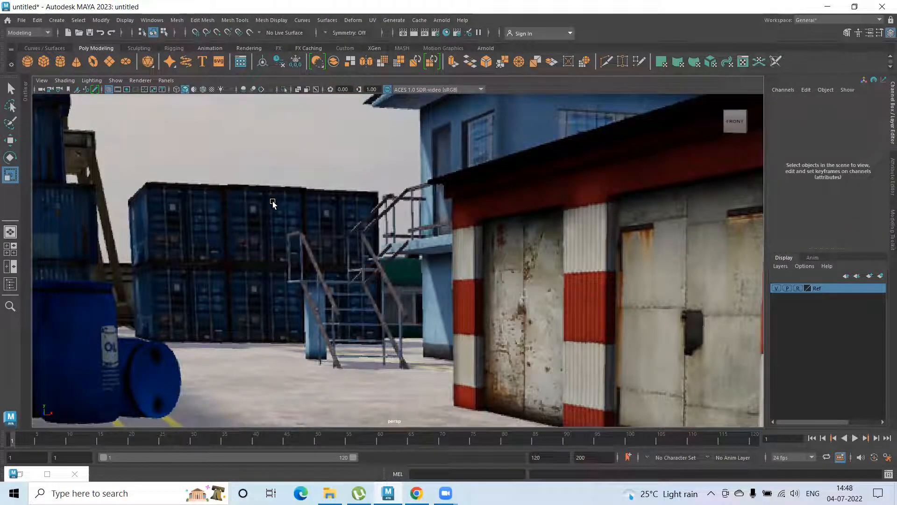
right_click_drag(271, 206, 15, 169, "alt")
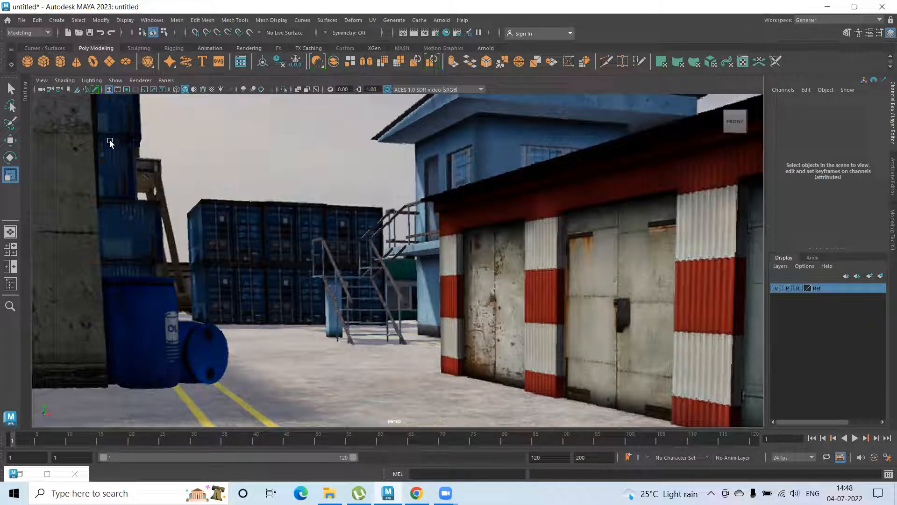
left_click_drag(195, 307, 616, 299, "alt")
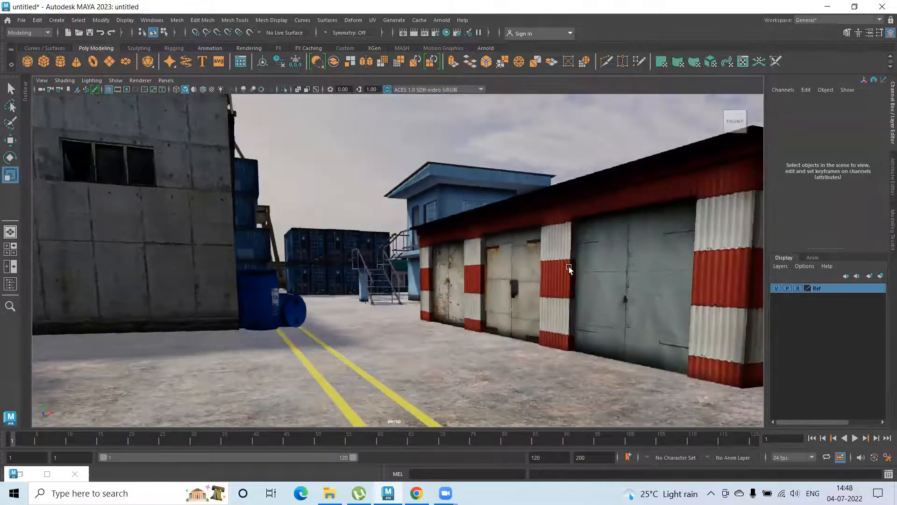
mouse_move(588, 271)
left_mouse_down("alt")
mouse_move(624, 272)
mouse_move(585, 266)
left_mouse_up("alt")
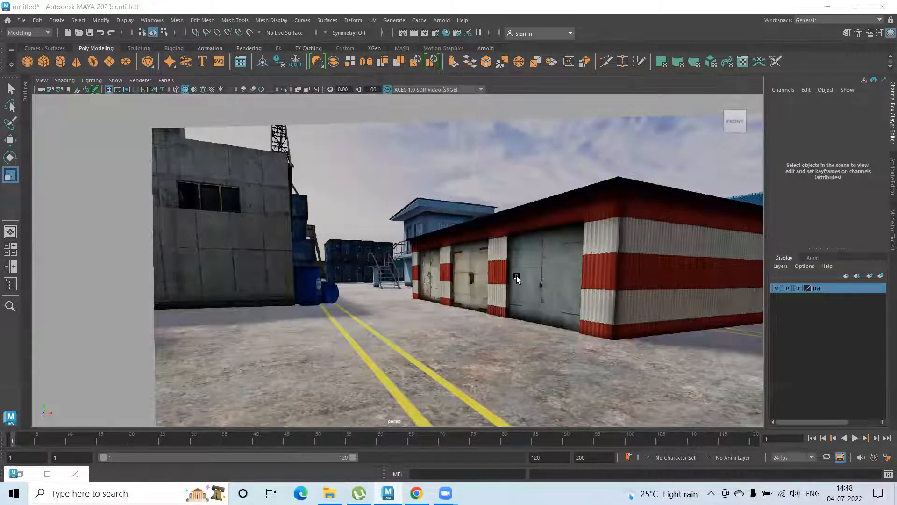
scroll(517, 279, "down", 5)
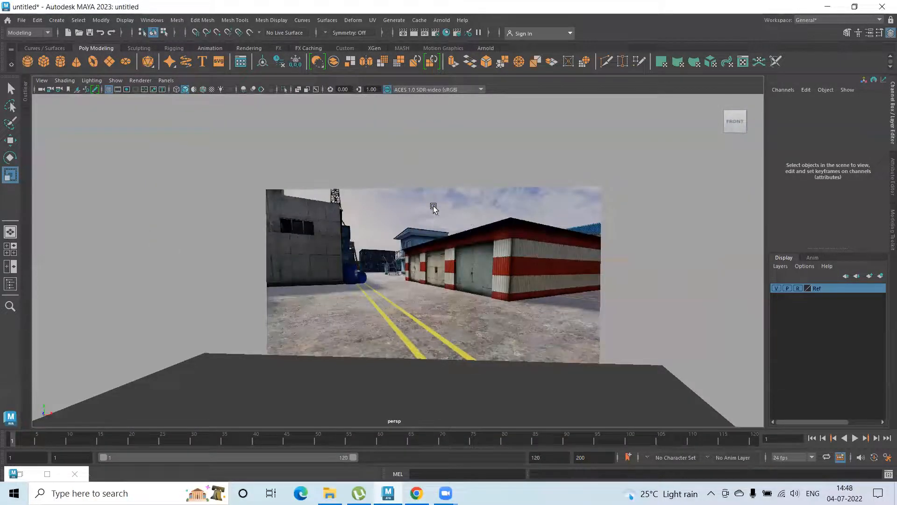
scroll(340, 234, "up", 6)
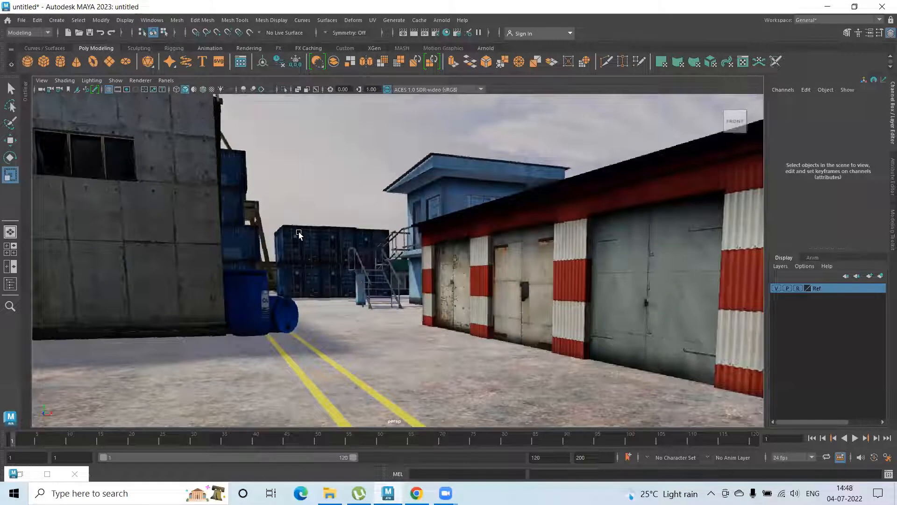
Create a polygon cube at the origin and frame it for editing
left_click(45, 60)
scroll(388, 307, "down", 2)
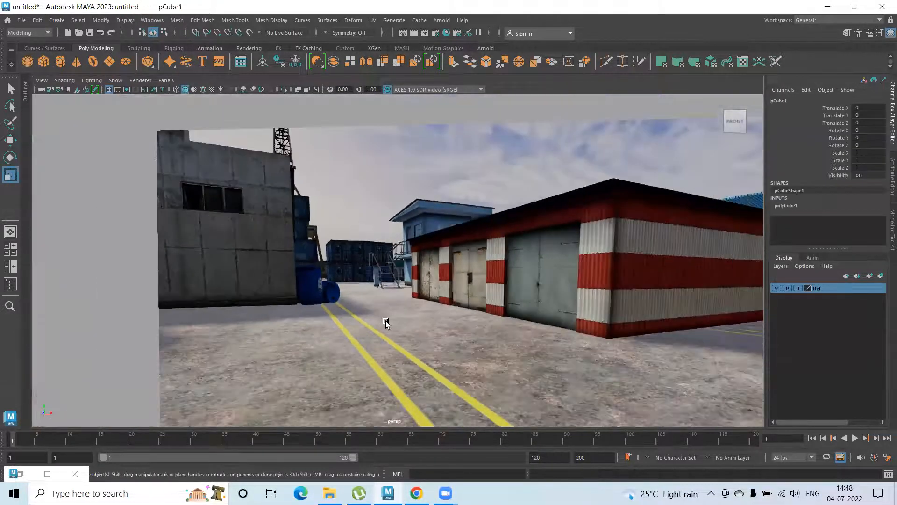
left_click_drag(352, 229, 363, 99, "alt")
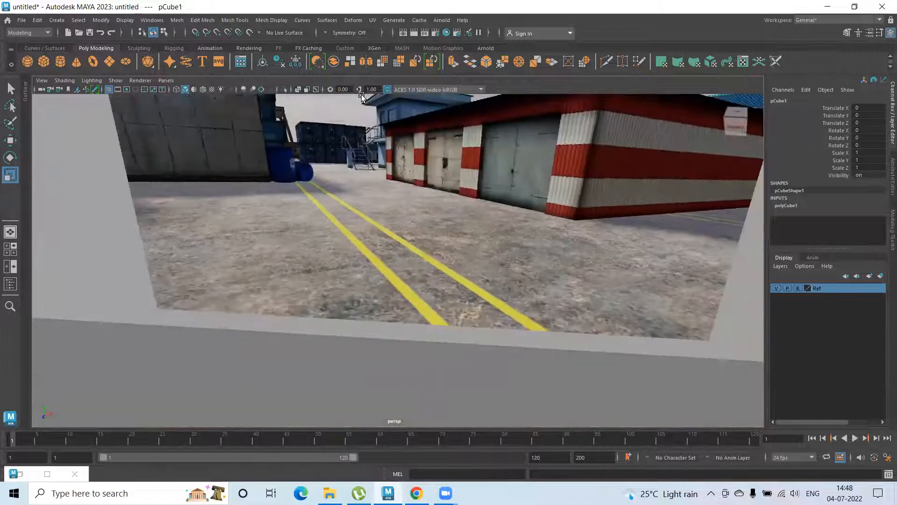
middle_click_drag(431, 387, 402, 273, "alt")
right_click_drag(416, 255, 31, 198, "alt")
key("f")
scroll(372, 290, "down", 8)
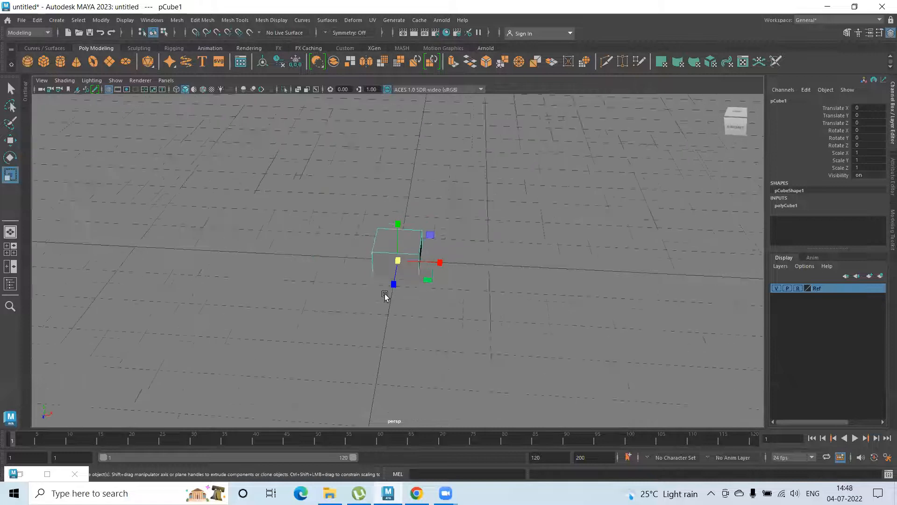
Raise the cube to about 3.28 on Y and scale it uniformly to about 4.83
key("w")
left_click_drag(396, 249, 394, 207, "alt")
left_click_drag(404, 279, 402, 295, "alt")
left_click_drag(398, 229, 395, 119)
scroll(463, 216, "down", 5)
left_click_drag(476, 222, 438, 292, "alt")
key("r")
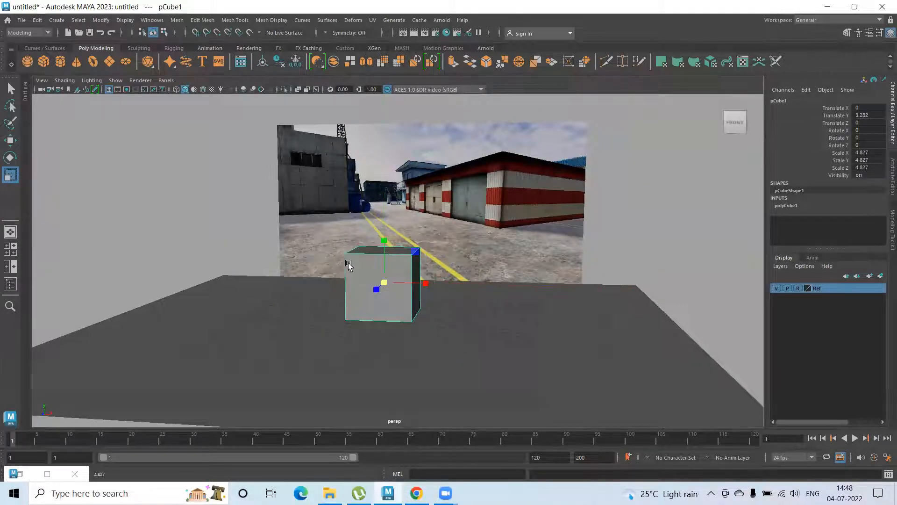
left_click_drag(348, 264, 370, 264, "alt")
Stretch the cube along X to a scale of about 14.12 and lower it onto the ground at about Y 2.37
scroll(295, 185, "up", 5)
middle_click_drag(295, 186, 356, 213, "alt")
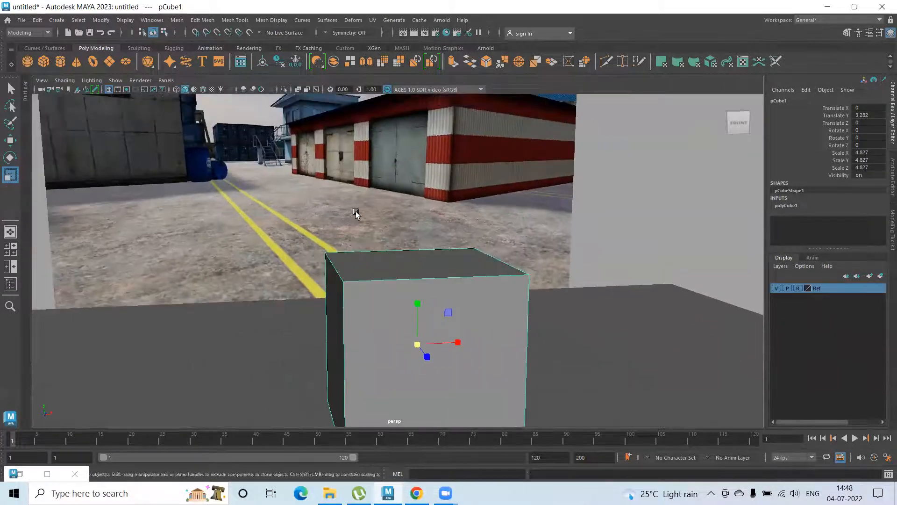
right_click_drag(356, 213, 235, 232, "alt")
left_click_drag(234, 232, 213, 226, "alt")
left_click_drag(449, 297, 519, 301)
left_click_drag(408, 303, 449, 293, "alt")
key("w")
left_click_drag(376, 315, 411, 262, "alt")
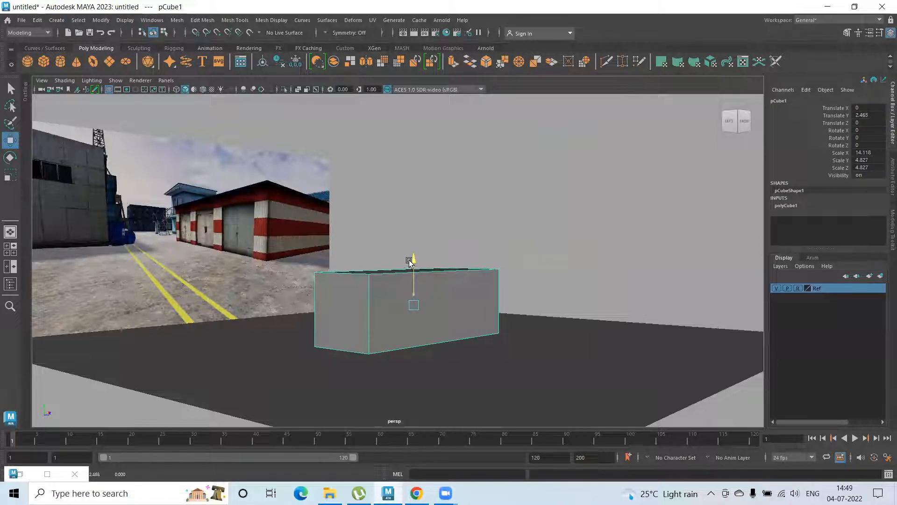
Move the box back to about Z -16.47 and sideways to about X 5.22, in front of the reference warehouse
left_click_drag(402, 327, 294, 237, "alt")
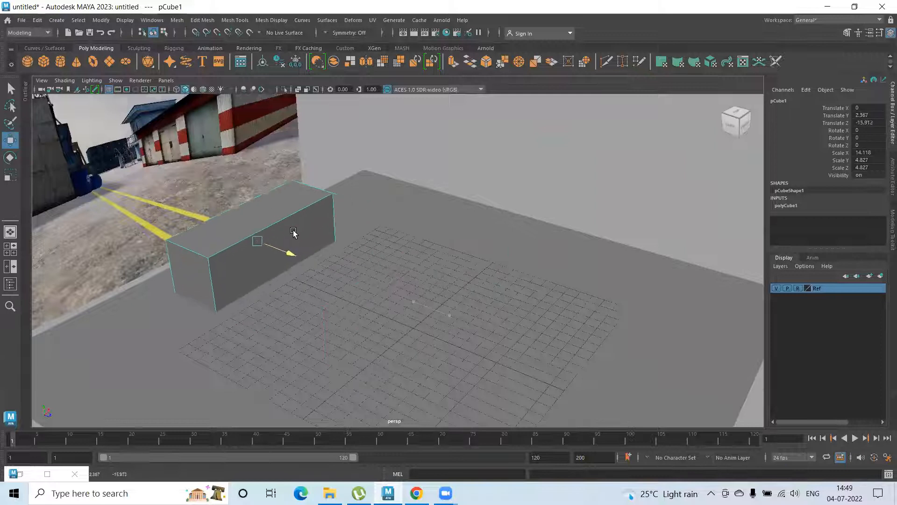
left_click_drag(351, 257, 295, 250, "alt")
left_click_drag(430, 301, 478, 289, "alt")
right_click_drag(478, 289, 229, 195, "alt")
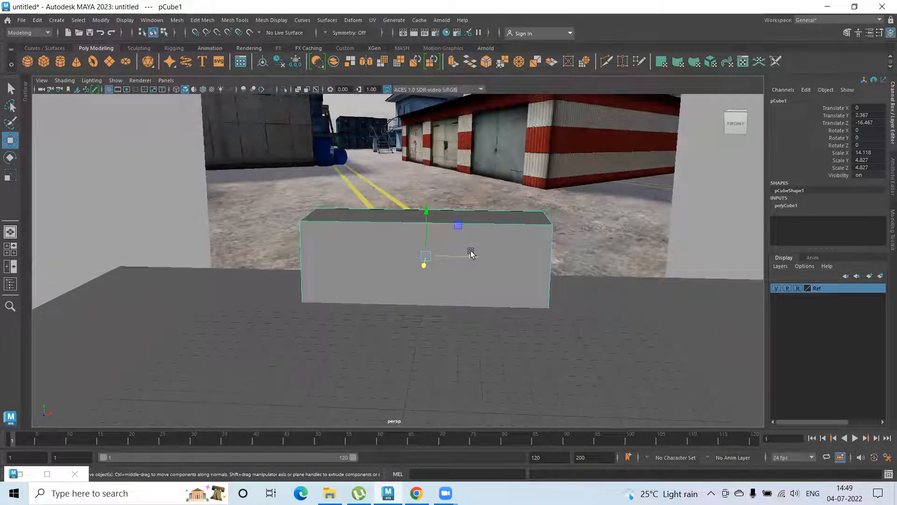
left_click_drag(477, 259, 551, 268)
right_click_drag(551, 268, 191, 229, "alt")
middle_click_drag(519, 313, 391, 254, "alt")
right_click_drag(391, 254, 385, 254, "alt")
middle_click_drag(385, 254, 525, 331, "alt")
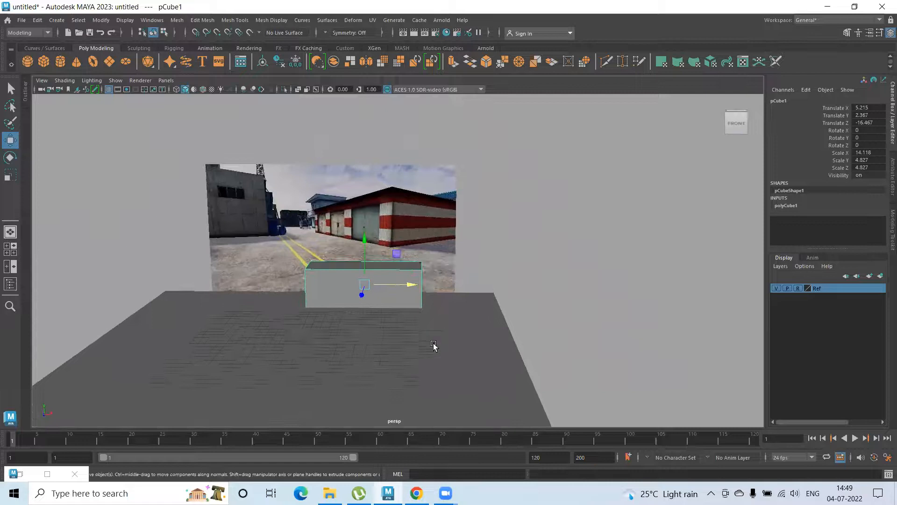
Enlarge the ground plane uniformly to a scale of about 62.16
left_click(524, 370)
key("r")
left_click_drag(311, 346, 393, 330)
mouse_move(274, 296)
left_mouse_down("alt")
mouse_move(304, 288)
mouse_move(276, 294)
left_mouse_up("alt")
Duplicate the long box, stack the copy directly on top of the original, and clear the selection
scroll(271, 280, "up", 3)
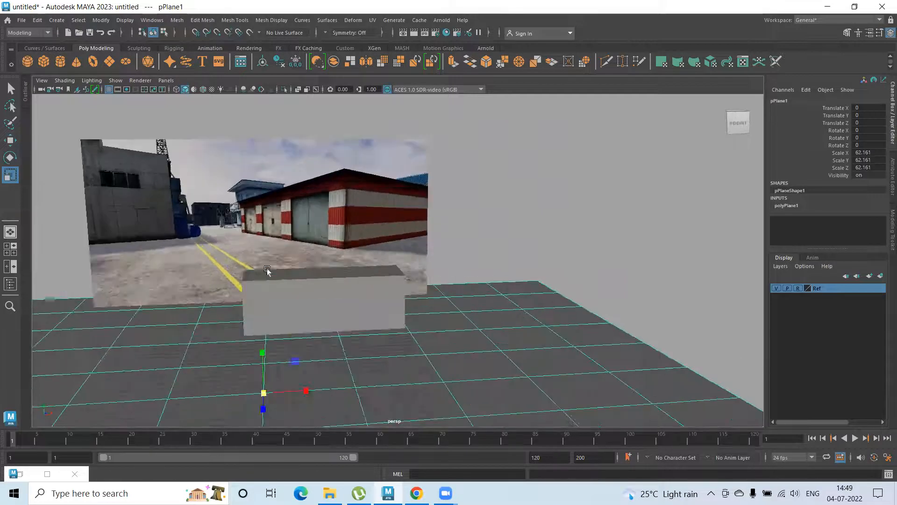
scroll(267, 270, "up", 3)
middle_click_drag(268, 270, 391, 243, "alt")
scroll(336, 295, "up", 2)
left_click(337, 294)
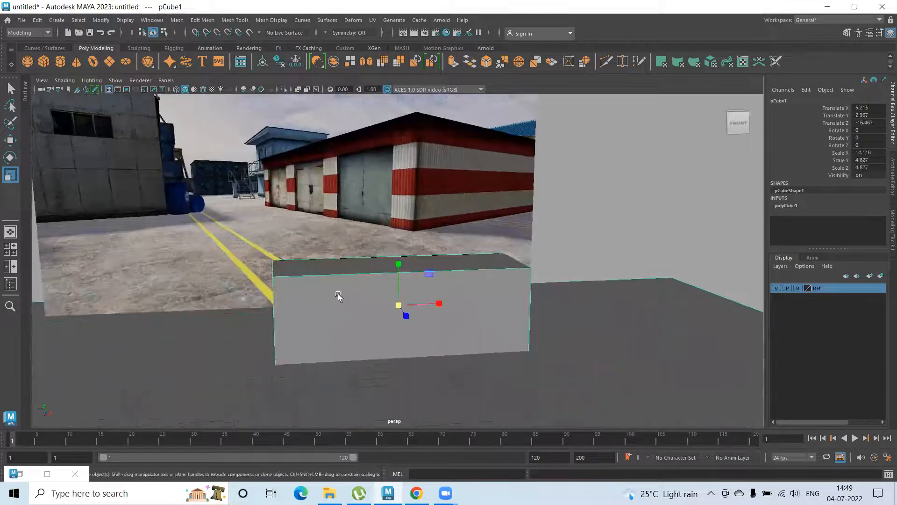
key("ctrl+d")
key("w")
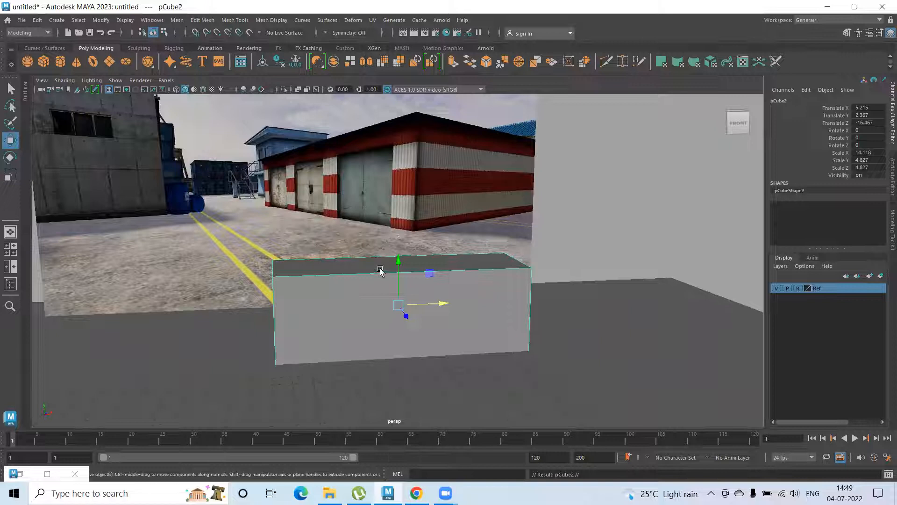
left_click_drag(401, 261, 396, 176)
left_click(657, 194)
Compare the stacked boxes with the reference image and examine the concrete building beside the yellow lines
left_click_drag(446, 255, 406, 271, "alt")
left_click_drag(350, 277, 375, 278, "alt")
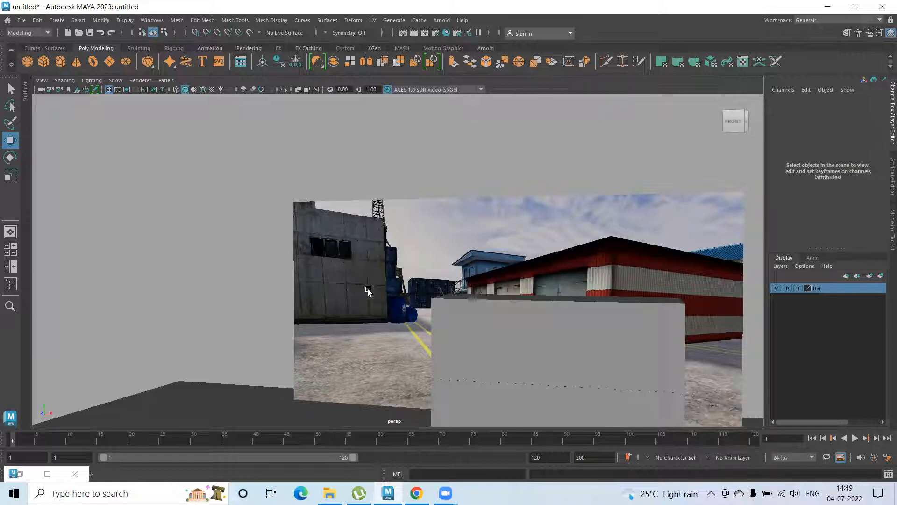
scroll(376, 288, "down", 5)
left_click_drag(400, 312, 641, 330, "alt")
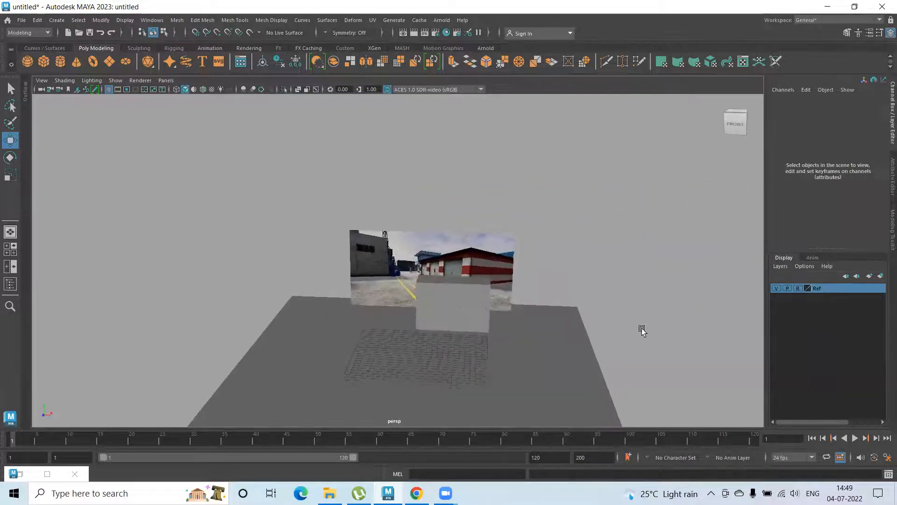
scroll(661, 327, "up", 5)
left_click_drag(404, 307, 420, 291, "alt")
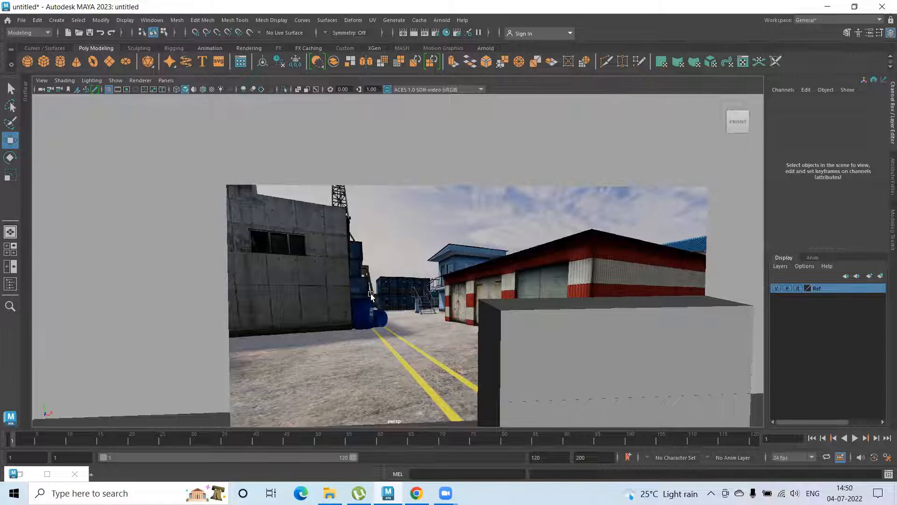
scroll(378, 289, "down", 5)
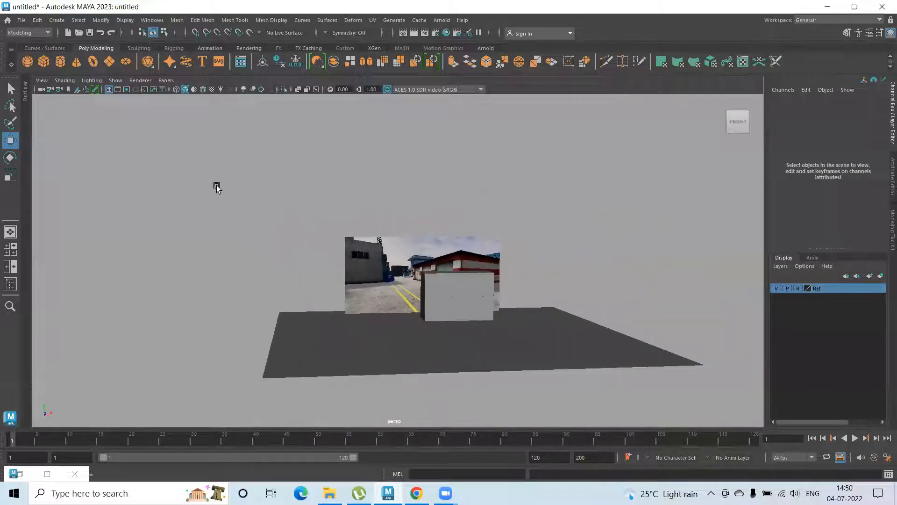
Duplicate the lower box and move the copy to about X -12.82 and Z 8.43 on the ground plane
left_click(460, 299)
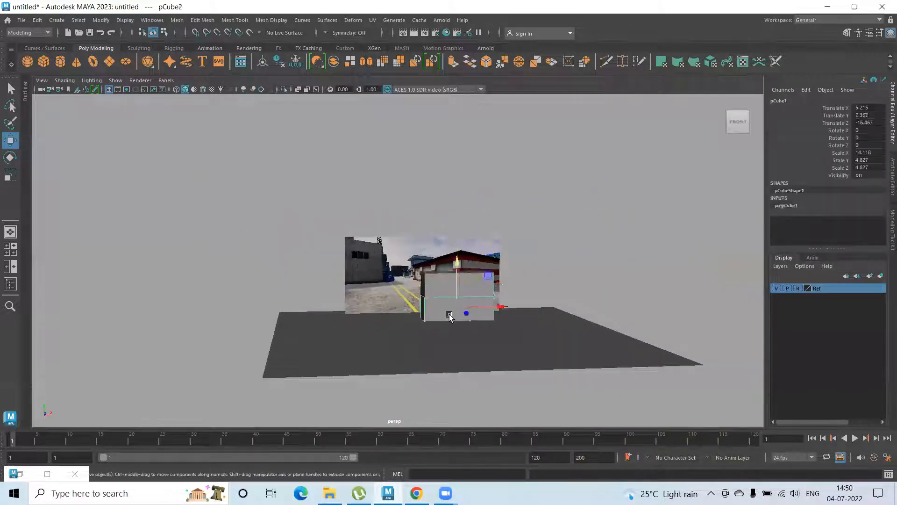
key("ctrl+d")
left_click_drag(469, 360, 539, 405, "alt")
middle_click_drag(505, 342, 394, 296, "alt")
left_click_drag(456, 302, 360, 322)
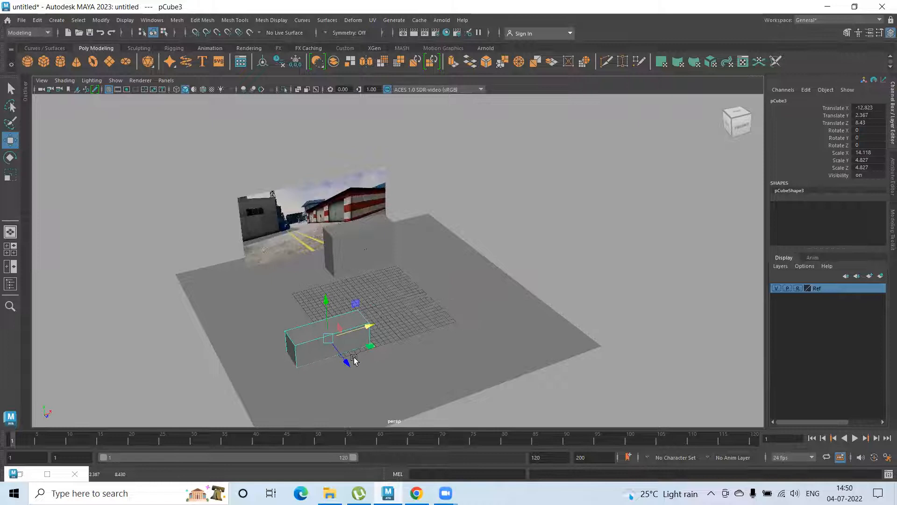
Scale the copied box to about 10.55 on X and 12.09 on Z to form the concrete building's footprint
key("r")
left_click_drag(349, 363, 387, 417)
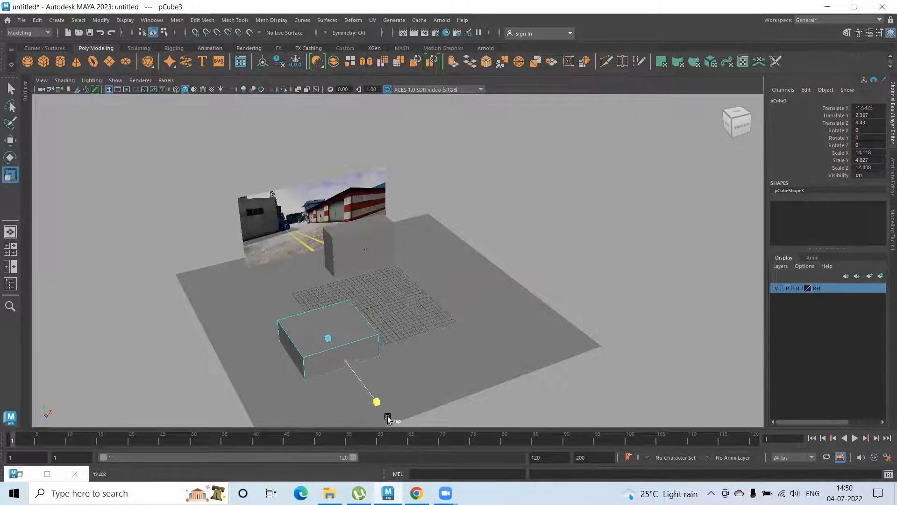
left_click_drag(373, 330, 322, 344)
scroll(406, 338, "up", 4)
middle_click_drag(221, 232, 318, 246, "alt")
left_click_drag(318, 246, 285, 313, "alt")
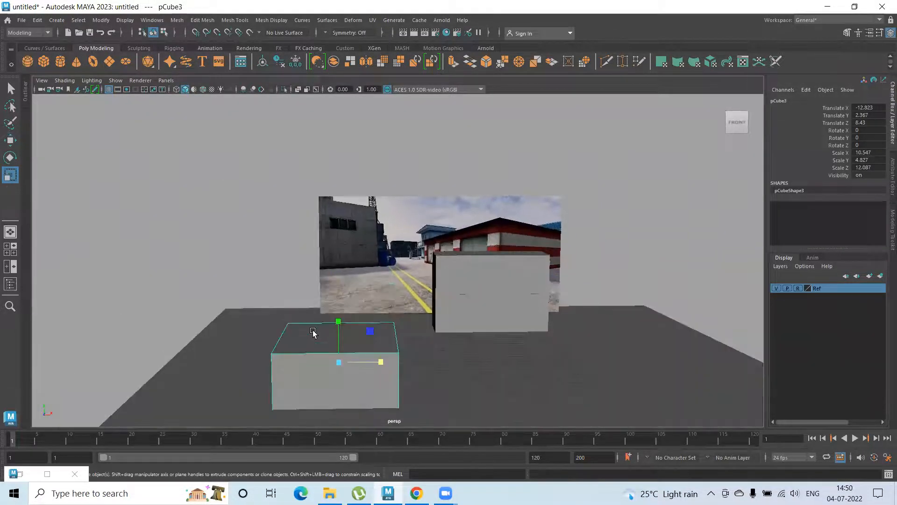
Select the top face of the building box and raise it until the box is about as tall as it is wide
key("F10")
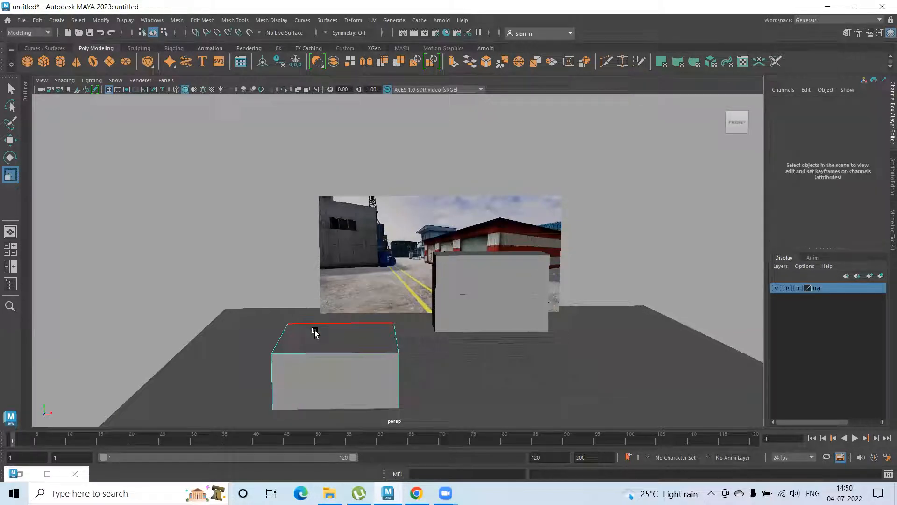
right_click_drag(316, 331, 321, 240)
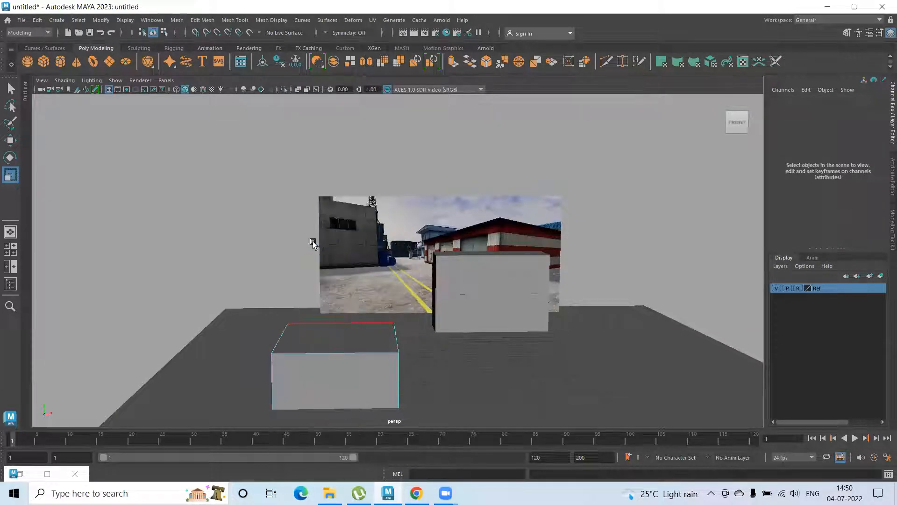
left_click(329, 332)
key("w")
left_click_drag(338, 293, 333, 231)
left_click_drag(376, 289, 357, 287, "alt")
scroll(431, 313, "up", 4)
left_click_drag(224, 193, 219, 168)
left_click_drag(323, 290, 330, 287, "alt")
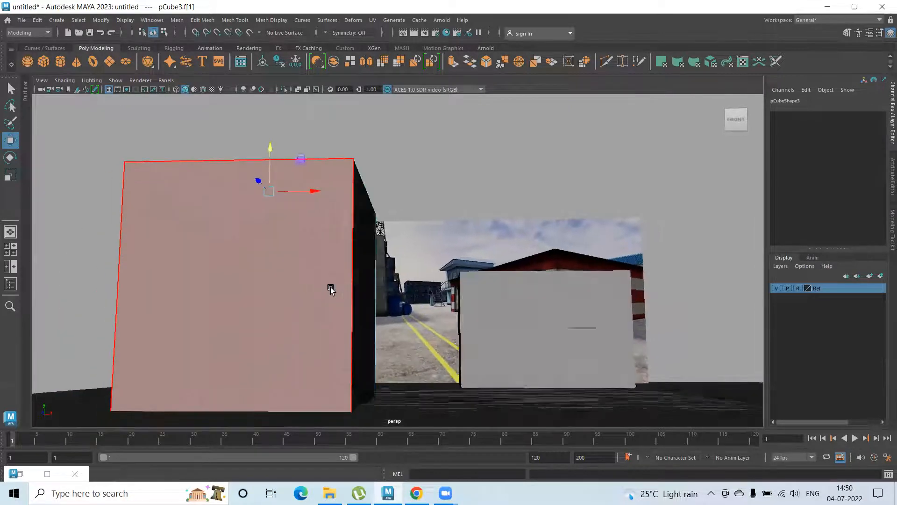
left_click_drag(271, 174, 271, 124)
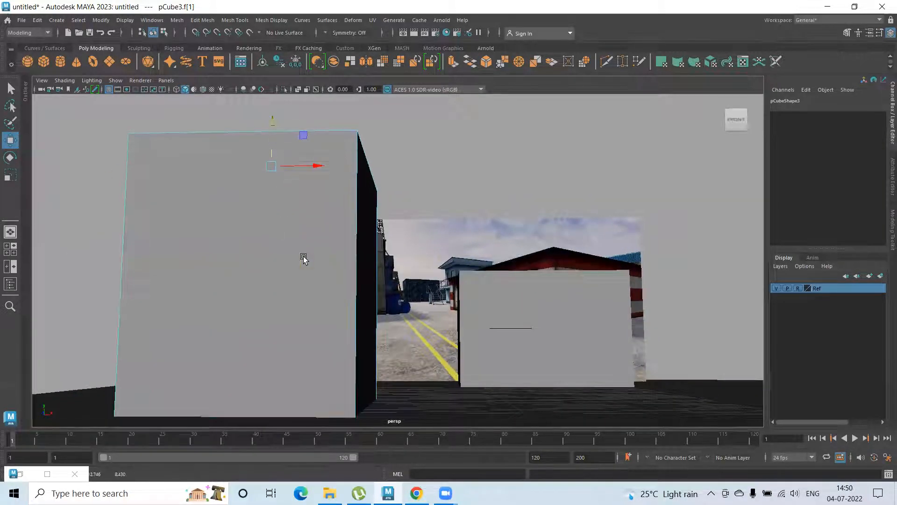
left_click_drag(304, 259, 309, 301, "alt")
Return to object selection and move the building box forward along Z to about 20.45
right_click_drag(417, 285, 458, 201)
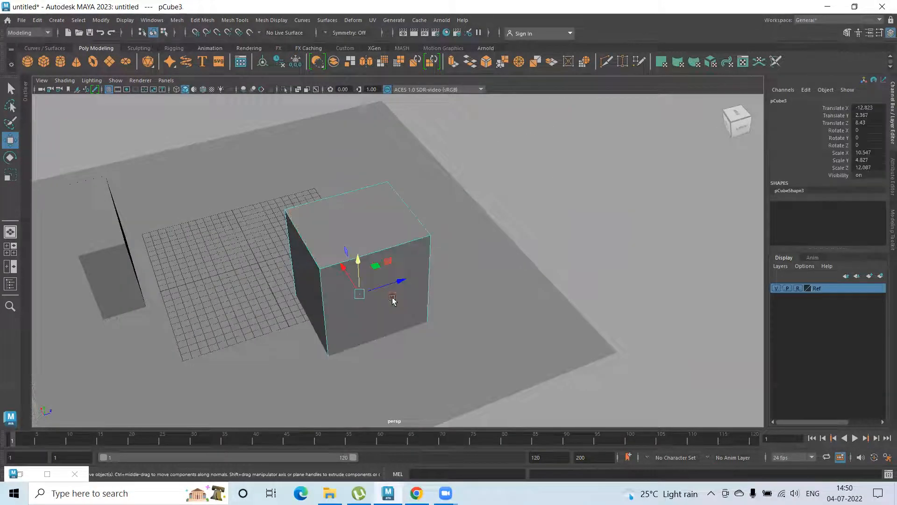
left_click_drag(405, 277, 366, 260)
right_click_drag(366, 260, 537, 370, "alt")
middle_click_drag(449, 234, 205, 369, "alt")
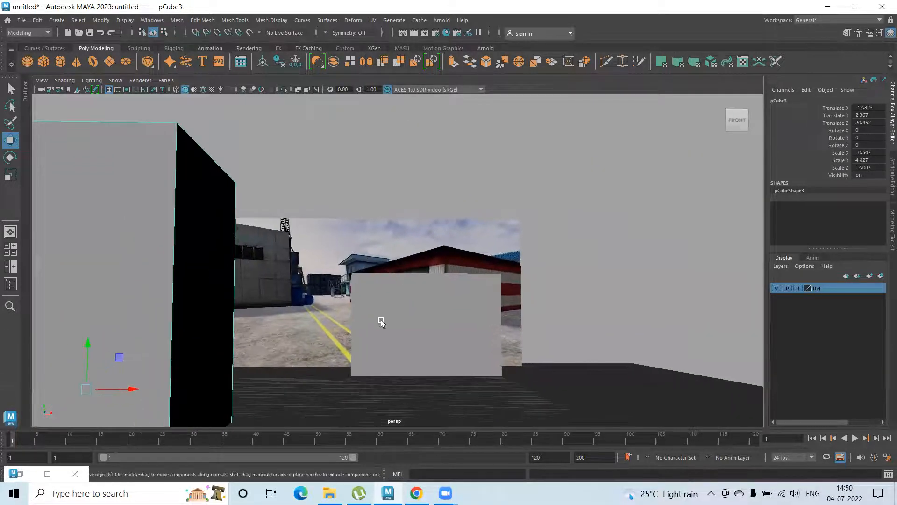
Select the ground plane and scale it up uniformly to make room around the building box
right_click_drag(381, 323, 366, 348, "alt")
left_click_drag(367, 349, 438, 360, "alt")
left_click(467, 364)
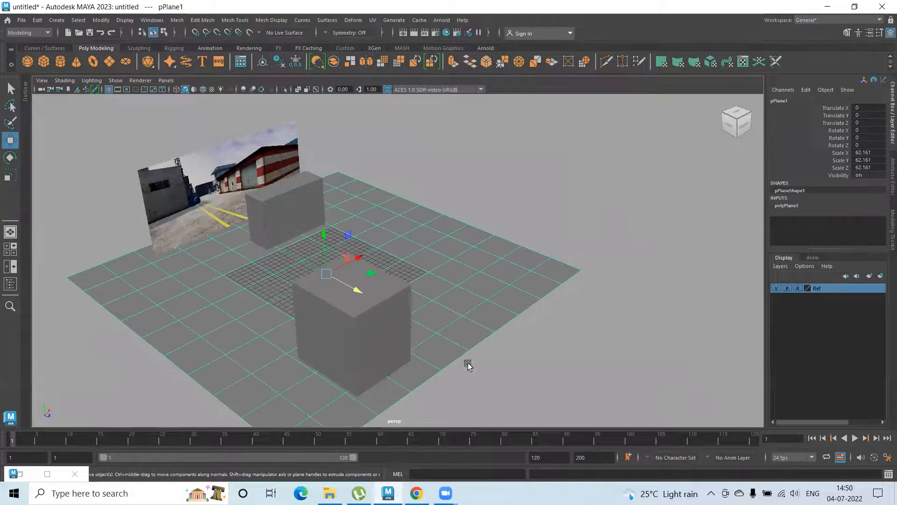
right_click_drag(468, 366, 315, 326, "alt")
left_click_drag(314, 326, 397, 314, "alt")
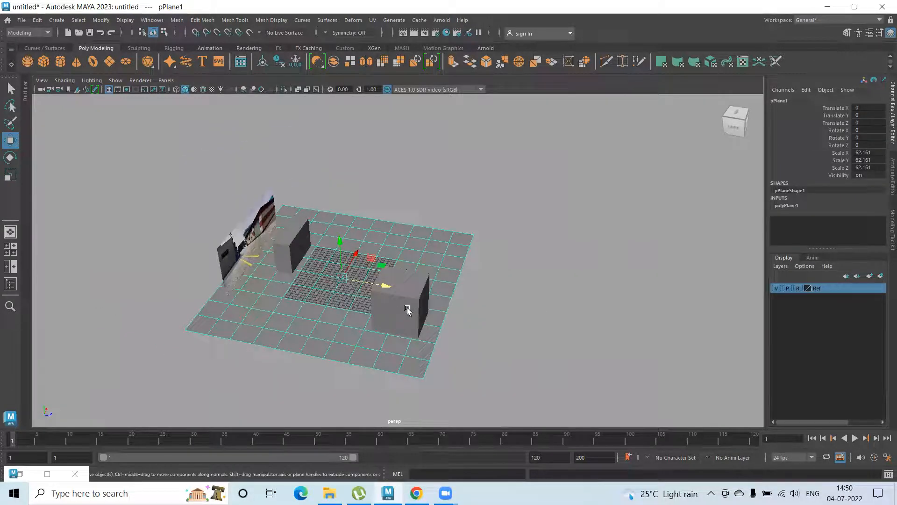
key("r")
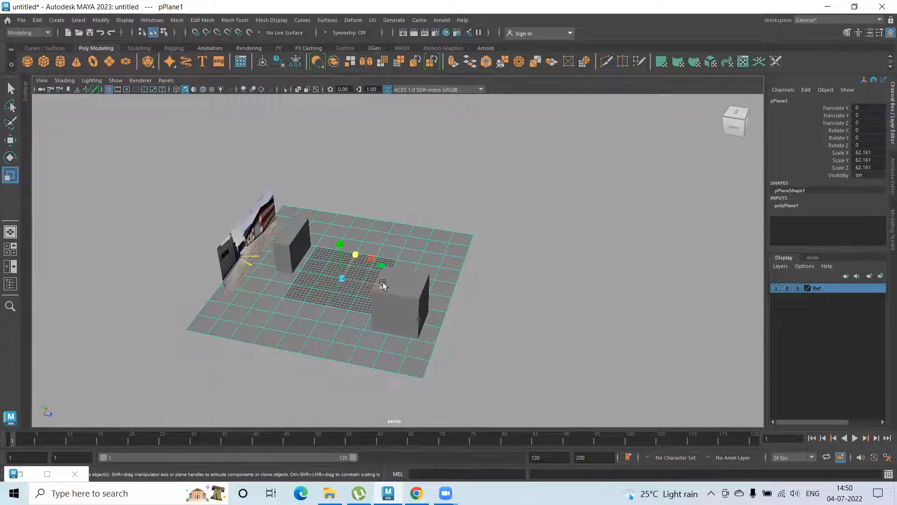
left_click_drag(344, 277, 325, 281)
Select the large building box and move it forward along Z to about 31.81
key("w")
left_click(399, 307)
right_click_drag(325, 281, 529, 345, "alt")
left_click_drag(529, 345, 358, 294, "alt")
right_click_drag(358, 294, 471, 312, "alt")
left_click_drag(470, 313, 425, 332, "alt")
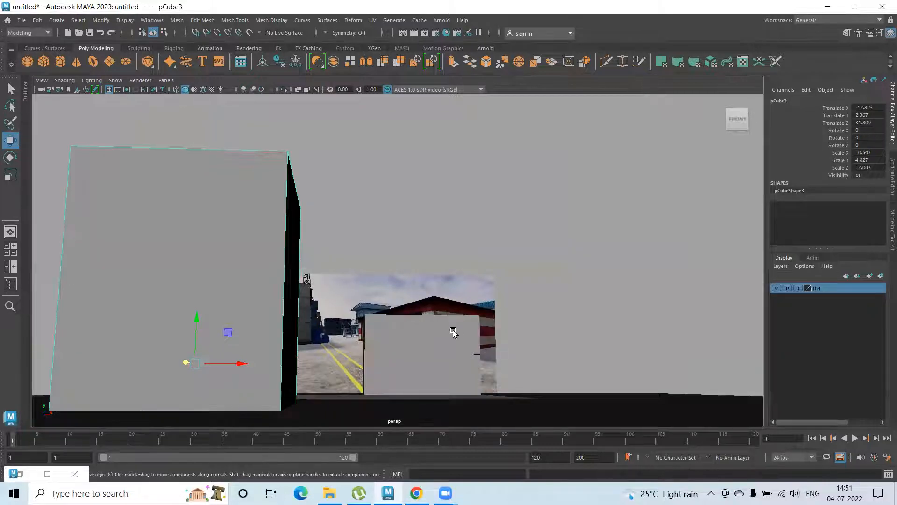
Duplicate the lower box of the stack near the reference image and move the copy along Z to about 31.78
left_click(416, 364)
left_click_drag(416, 367, 353, 262, "alt")
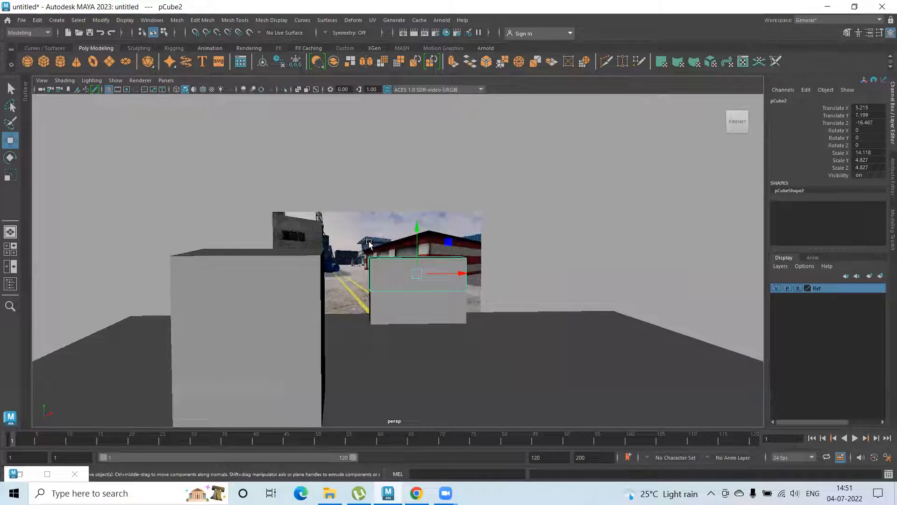
scroll(353, 253, "up", 6)
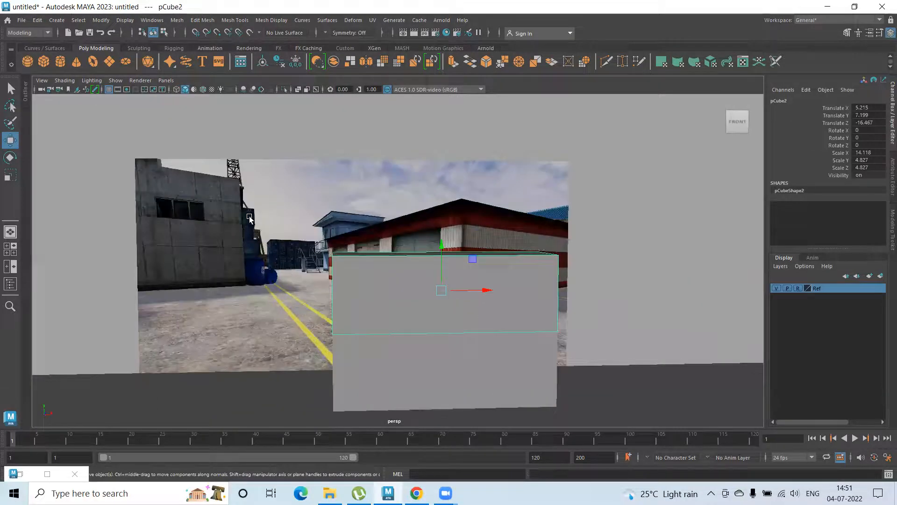
scroll(327, 315, "down", 3)
left_click_drag(327, 314, 333, 365, "alt")
scroll(316, 286, "down", 5)
left_click_drag(316, 286, 327, 279, "alt")
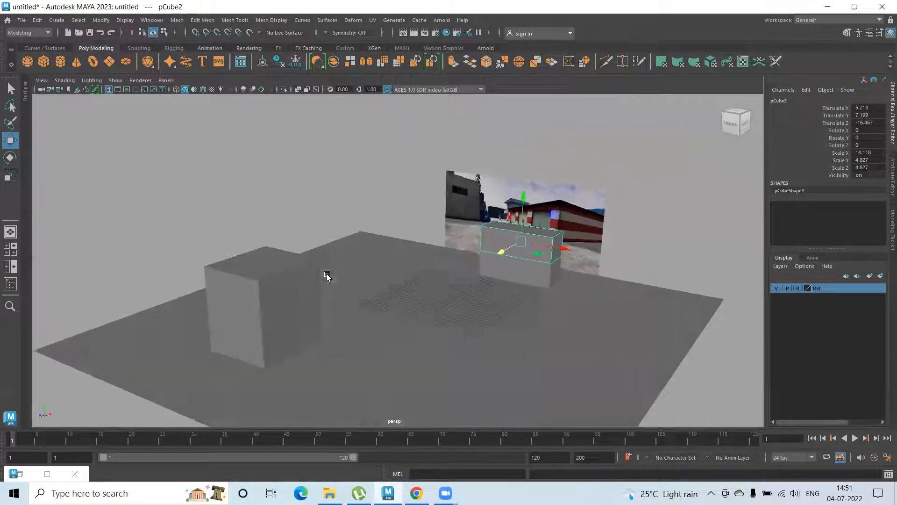
left_click(514, 279)
left_click_drag(501, 280, 409, 360)
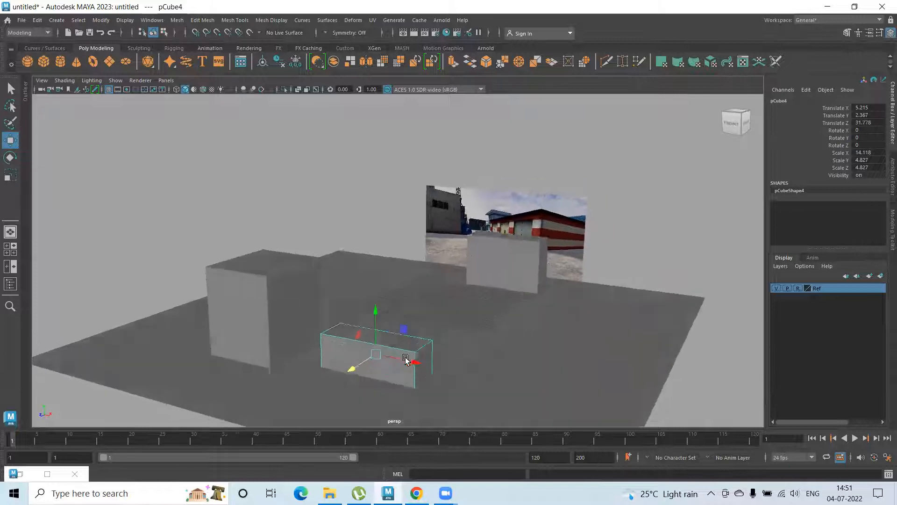
Rotate the copied box 90 degrees around Y
scroll(405, 365, "up", 3)
key("e")
left_click_drag(369, 381, 429, 377)
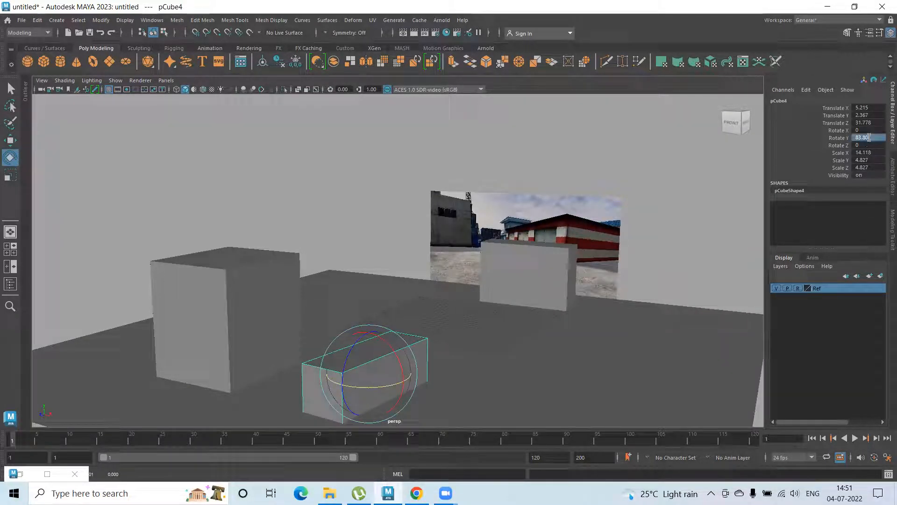
type("90")
key("Return")
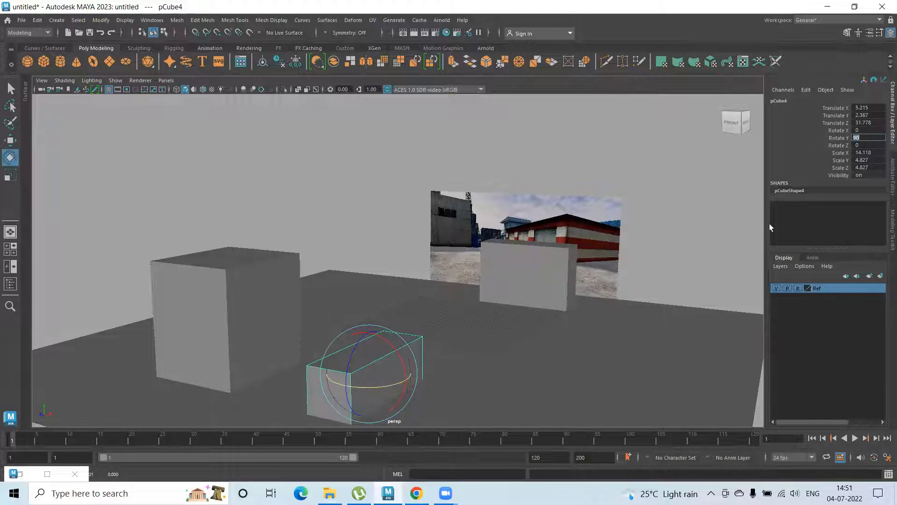
Move the rotated box beside the large building box, to about X -5.07 and Z 26.51
key("w")
left_click_drag(385, 257, 437, 280, "alt")
left_click_drag(471, 304, 386, 298)
right_click_drag(388, 299, 730, 362, "alt")
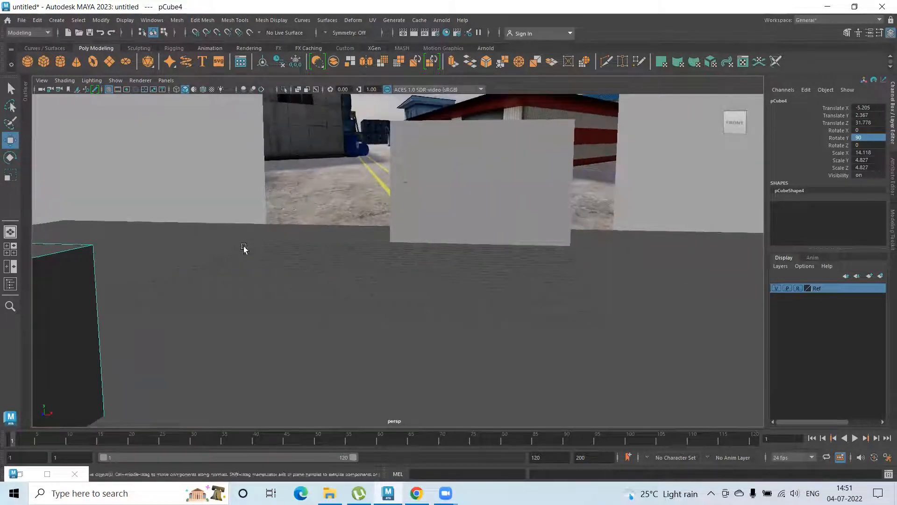
middle_click_drag(244, 248, 453, 227, "alt")
right_click_drag(453, 226, 157, 264, "alt")
left_click_drag(157, 264, 238, 265, "alt")
left_click_drag(238, 266, 264, 262)
key("f")
left_click_drag(278, 293, 287, 330, "alt")
left_click_drag(355, 292, 353, 291)
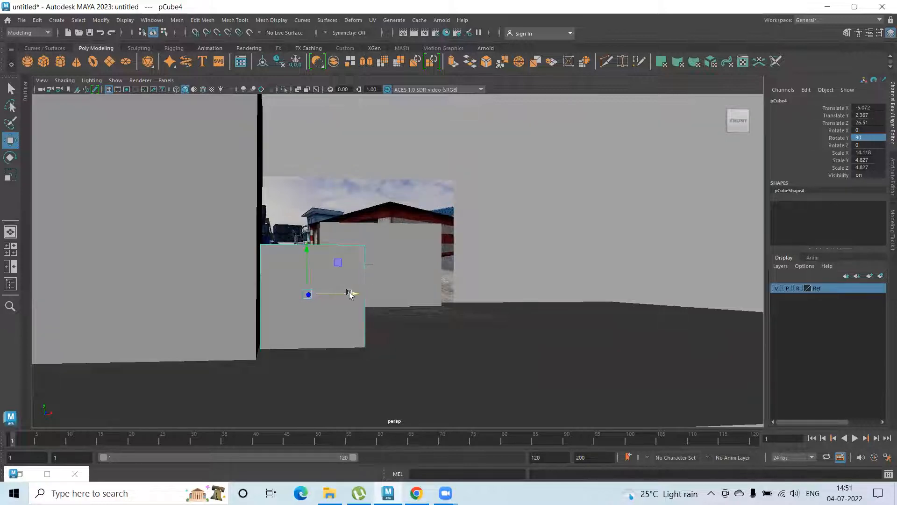
Scale the rotated box uniformly to about 10.13 on X, and the two stacked boxes to about 10.9 on X
scroll(348, 293, "down", 1)
middle_click_drag(336, 294, 316, 314, "alt")
left_click_drag(317, 315, 201, 293, "alt")
key("r")
left_click(329, 273)
left_click_drag(356, 293, 340, 288)
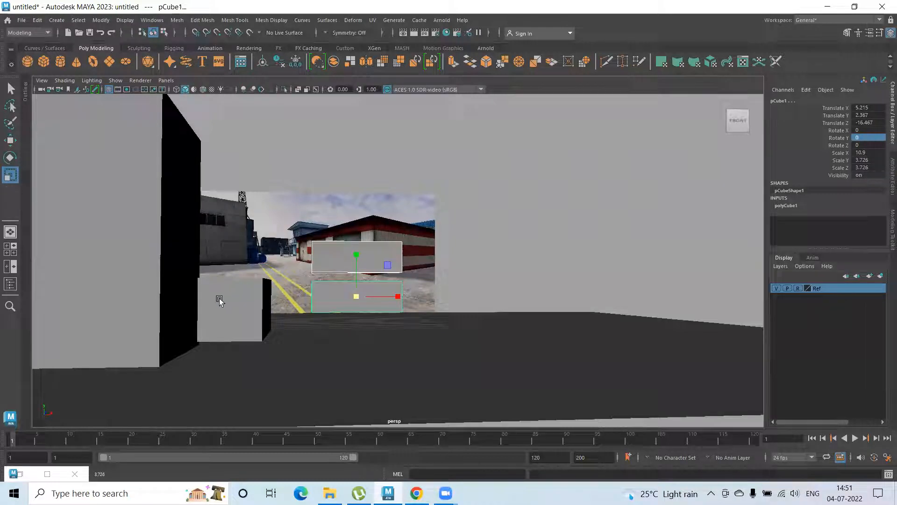
Set Scale Y and Scale Z to 3.7 on both stacked boxes and on the rotated box
left_click_drag(865, 160, 866, 167)
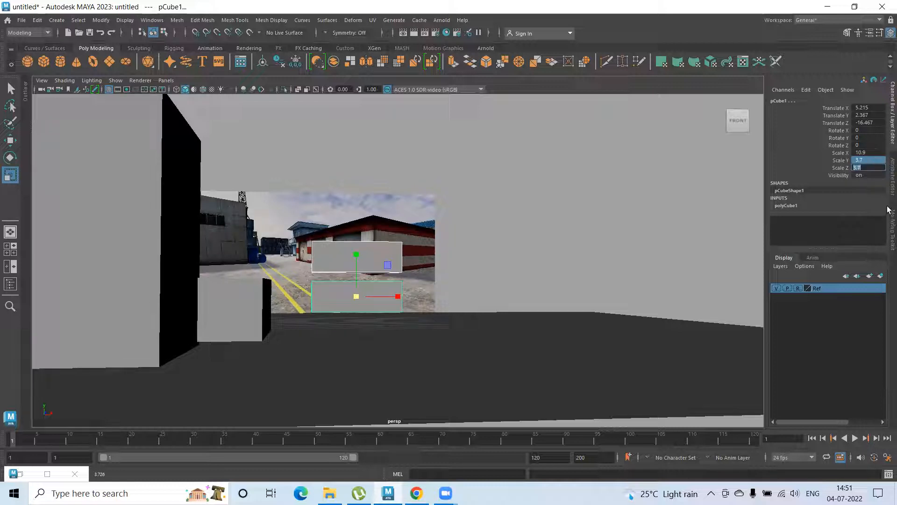
left_click(226, 295)
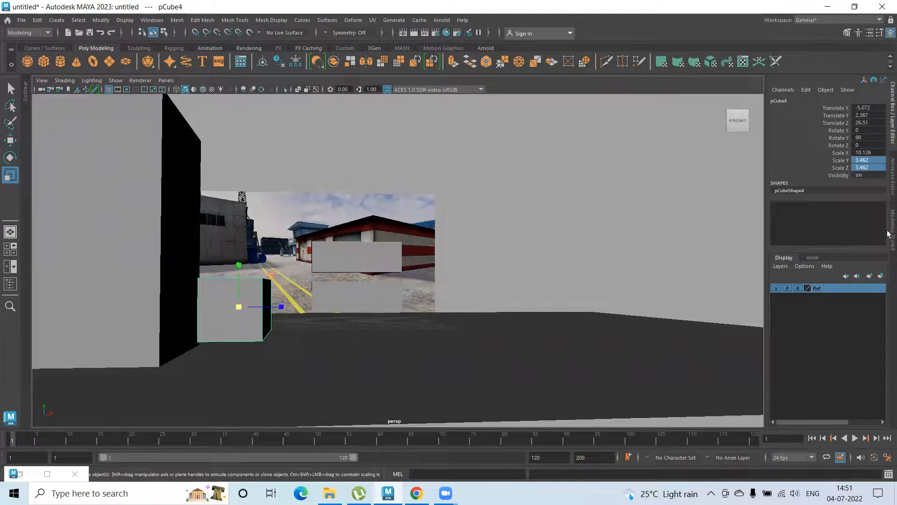
double_click(874, 167)
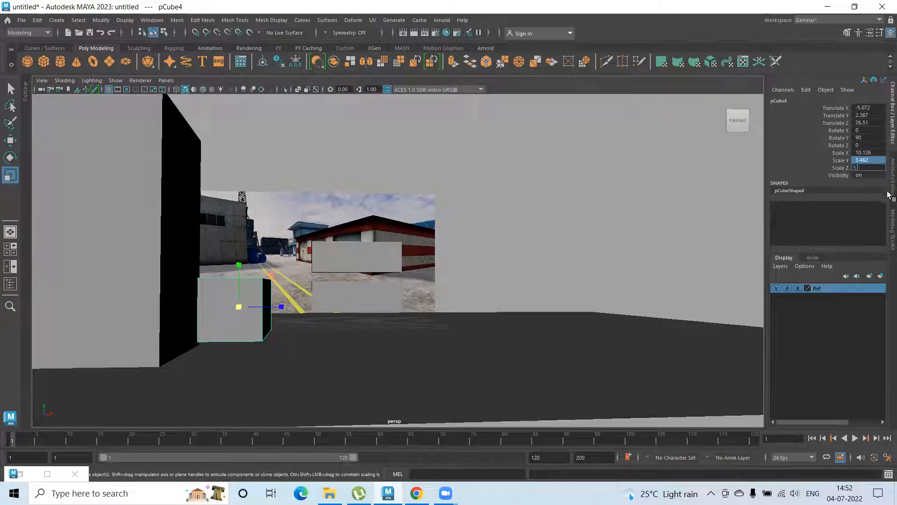
type("3.7")
key("Return")
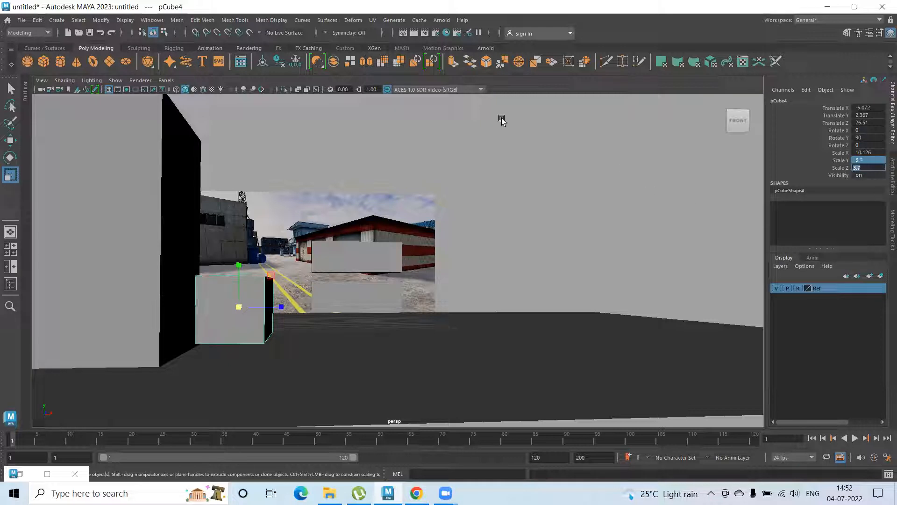
Settle the lower box near the reference image on the ground and stack its duplicate directly on top at about Y 5.80
left_click(375, 294)
key("w")
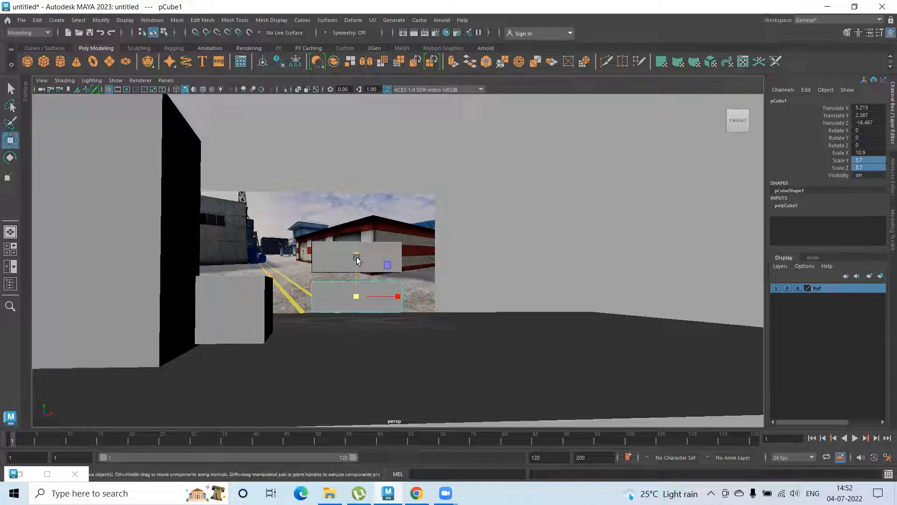
left_click_drag(358, 253, 357, 224)
key("ctrl+d")
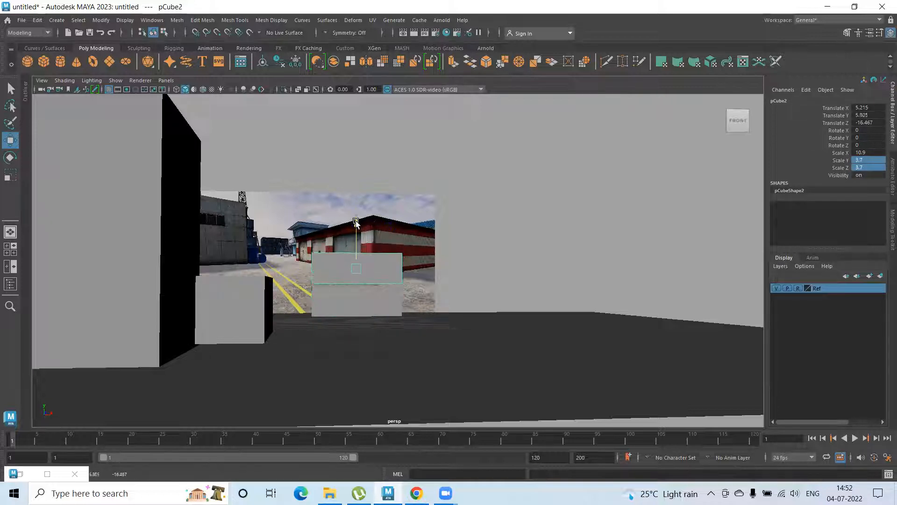
Move the rotated box to about X -5.62 and lower it to about Y 1.76 so it rests on the ground
left_click(258, 298)
left_click_drag(284, 309, 273, 307)
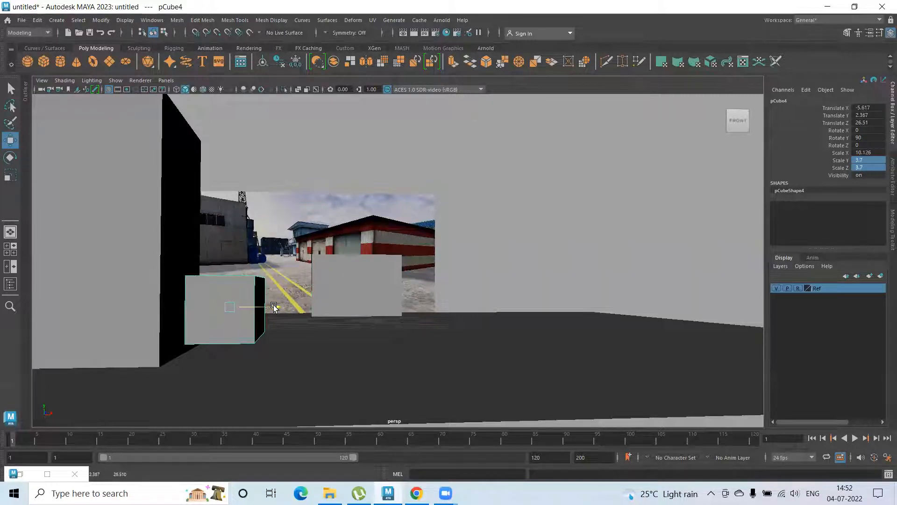
left_click_drag(230, 260, 230, 268)
right_click_drag(237, 300, 460, 310, "alt")
middle_click_drag(228, 260, 335, 266, "alt")
right_click_drag(339, 284, 178, 267, "alt")
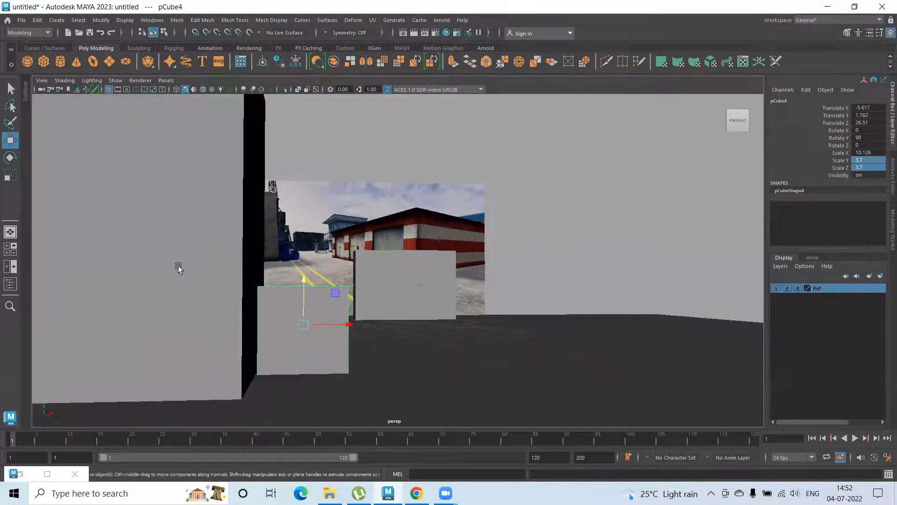
Duplicate the rotated box and raise the copy to about Y 5.50, directly on top of the original
key("ctrl+d")
left_click_drag(303, 281, 299, 204)
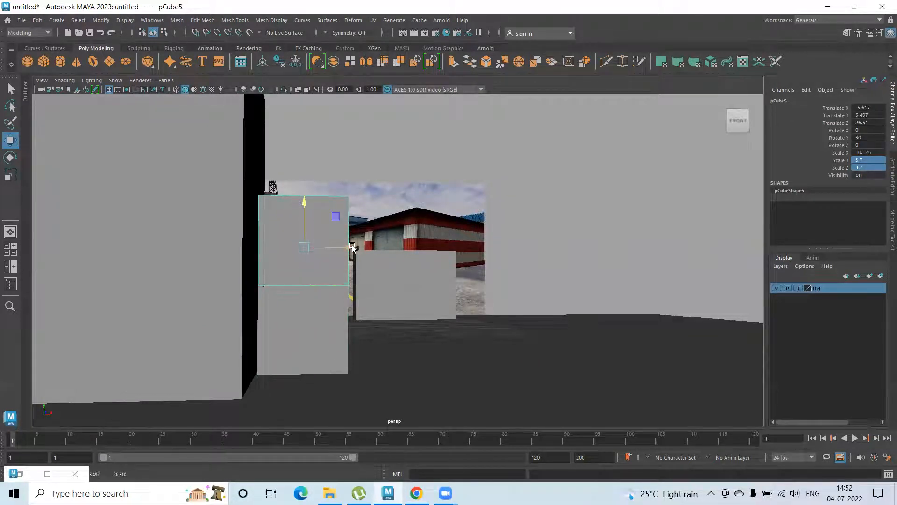
left_click_drag(384, 267, 196, 309, "alt")
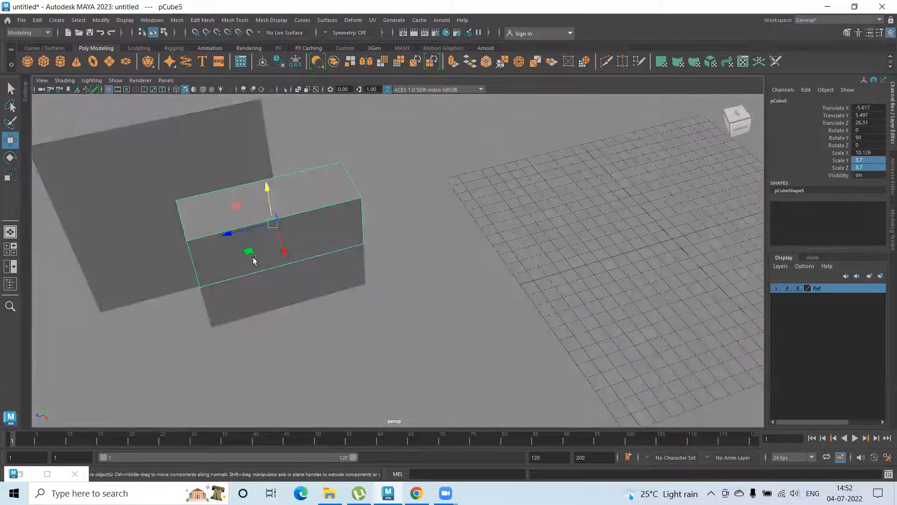
Select both rotated boxes and move them together to about X -5.81 and Z 20.61 beside the building
left_click(224, 292, "shift")
left_click_drag(235, 279, 323, 251)
left_click_drag(279, 291, 374, 326, "alt")
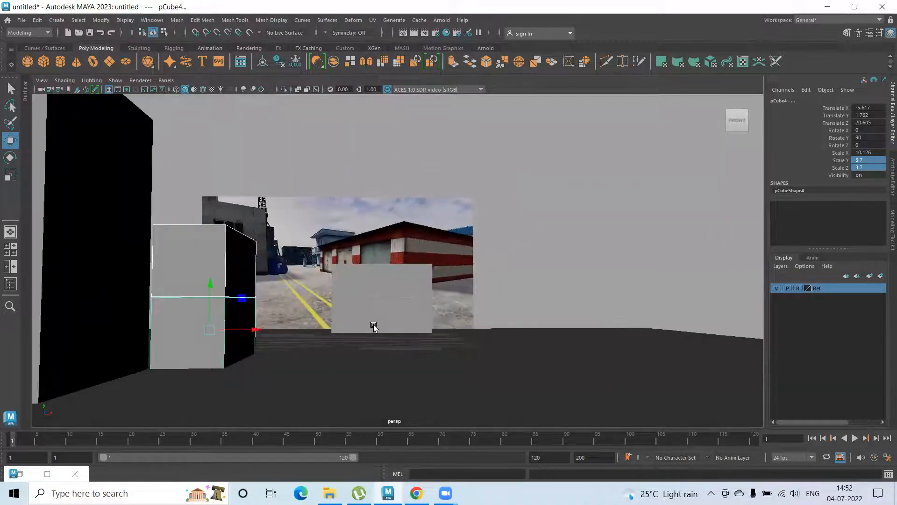
left_click_drag(256, 330, 252, 328)
Duplicate the upper rotated box, raise the copy to about Y 9.21 and shift it towards the building to about X -8.09
left_click(202, 239)
key("ctrl+d")
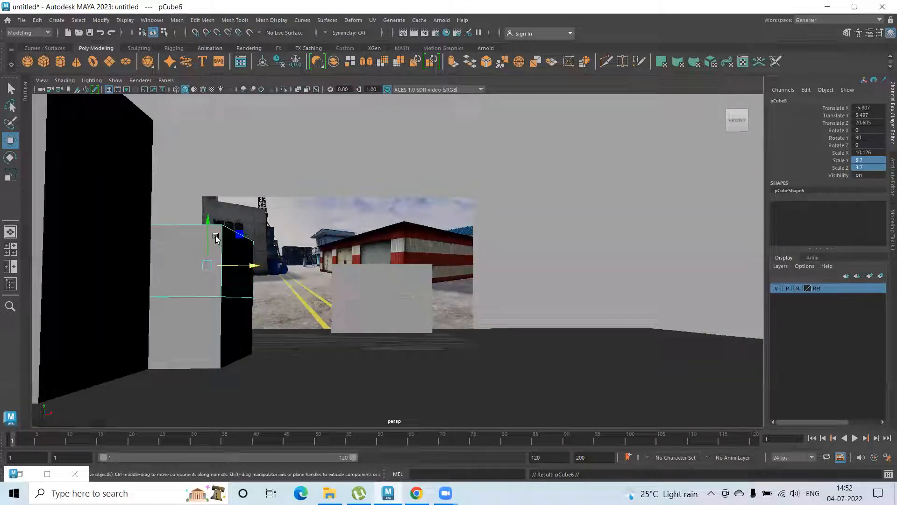
left_click_drag(207, 216, 196, 154)
left_click_drag(253, 197, 213, 201)
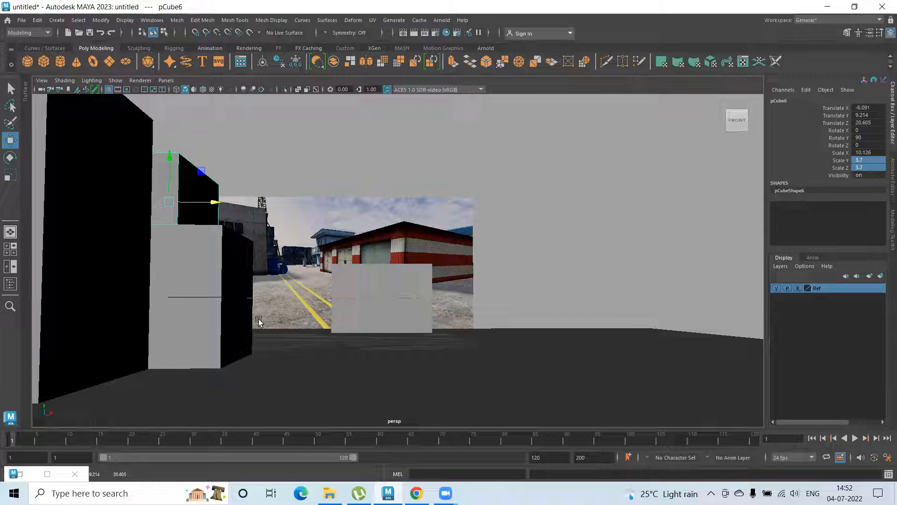
Move the lowest box of the rotated stack forward along Z to about 22.42, and undo the further adjustment
left_click_drag(265, 322, 265, 301, "alt")
left_click(292, 306)
left_click_drag(265, 331, 327, 326, "alt")
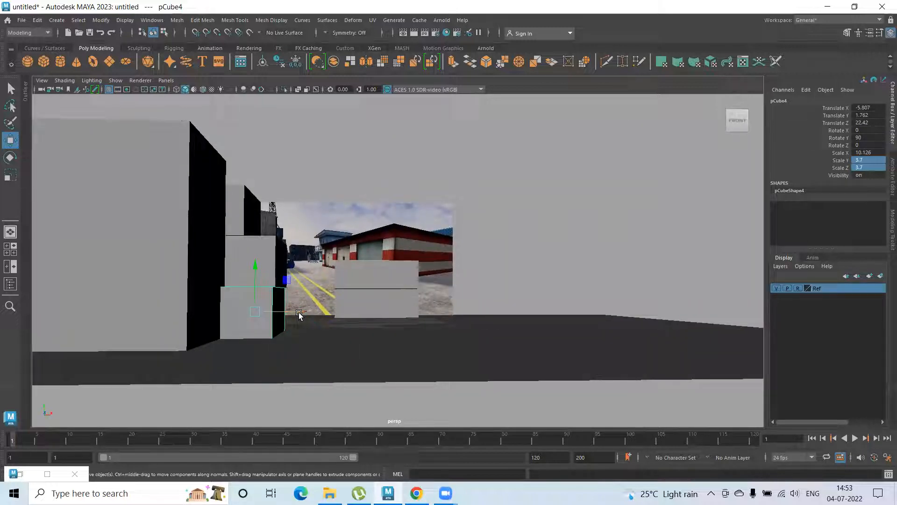
mouse_move(300, 316)
left_mouse_down()
mouse_move(310, 312)
mouse_move(302, 326)
left_mouse_up()
key("ctrl+z")
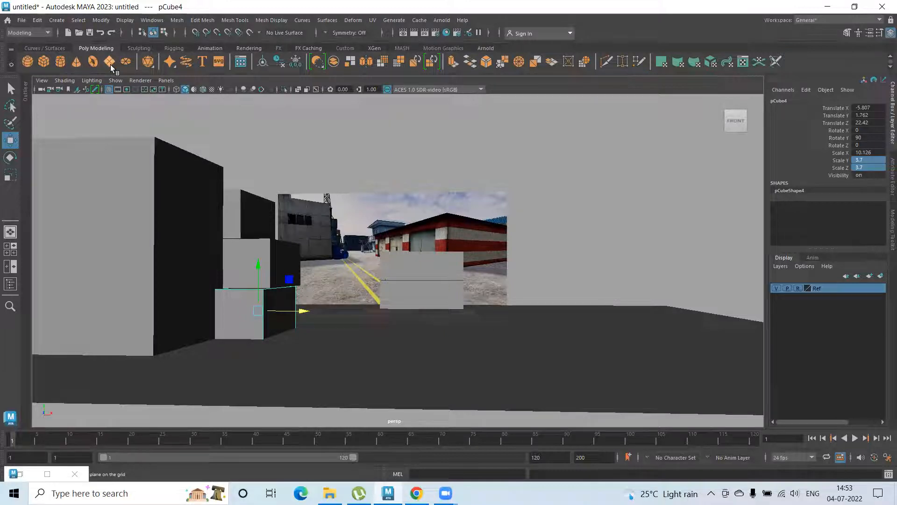
Create a polygon cylinder, move it forward to about Z 32.24 and raise it to about Y 3.61
left_click(61, 62)
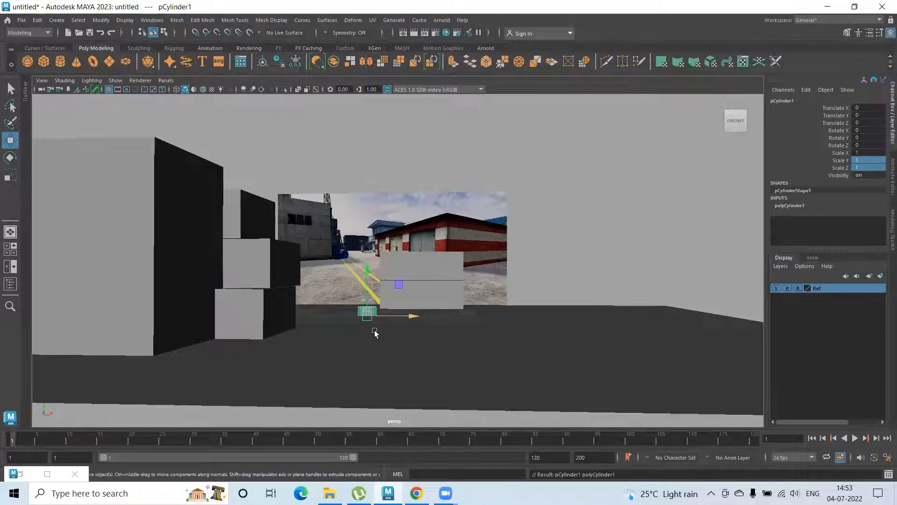
left_click_drag(375, 333, 398, 292, "alt")
left_click_drag(399, 248, 245, 387)
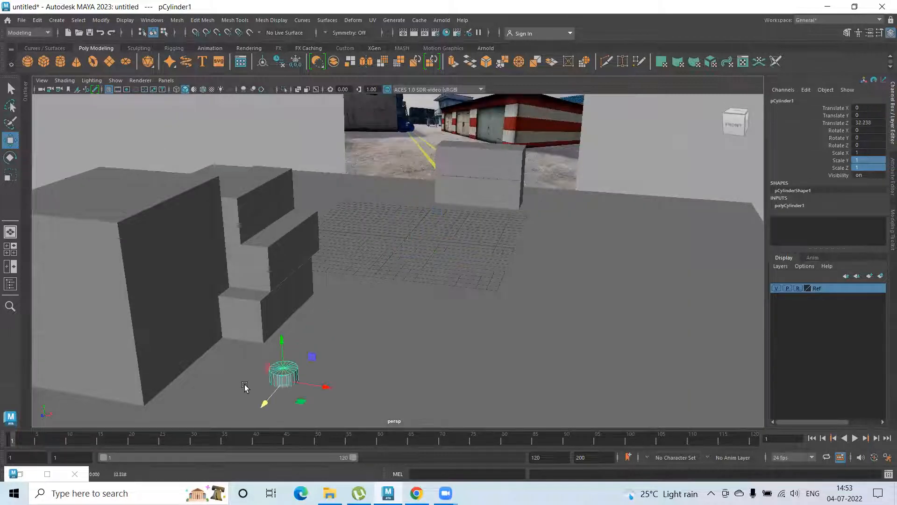
left_click_drag(283, 341, 280, 296)
scroll(367, 346, "up", 3)
left_click_drag(366, 346, 375, 339, "alt")
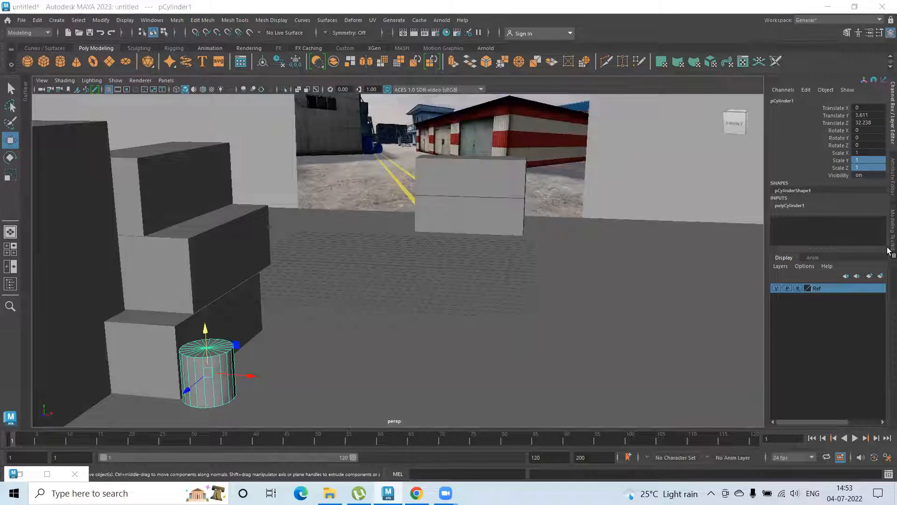
Set the cylinder's Subdivisions Axis to 12
left_click(790, 206)
left_click(837, 227)
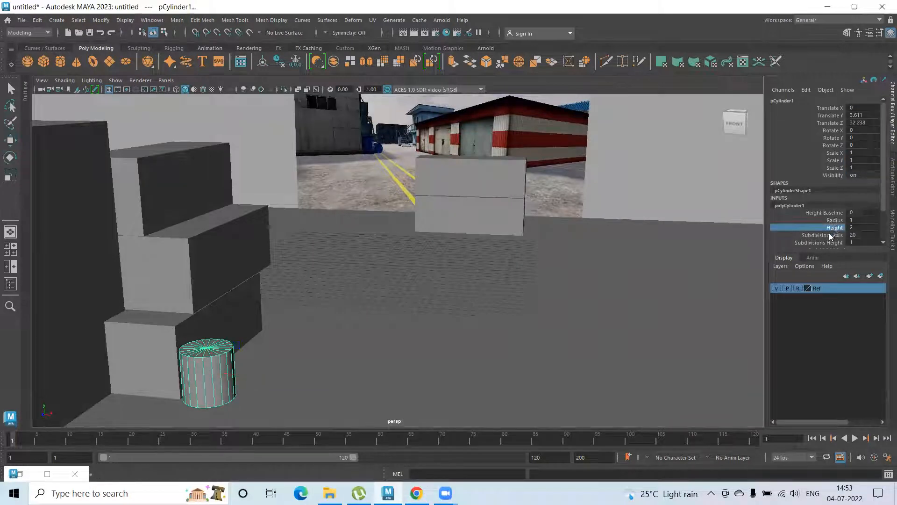
left_click(831, 235)
mouse_move(581, 228)
middle_mouse_down()
mouse_move(536, 220)
mouse_move(566, 220)
middle_mouse_up()
left_click(840, 227)
left_click(837, 220)
Set the cylinder's Subdivisions Caps to 0 and divide its height into three segments
left_click(833, 243)
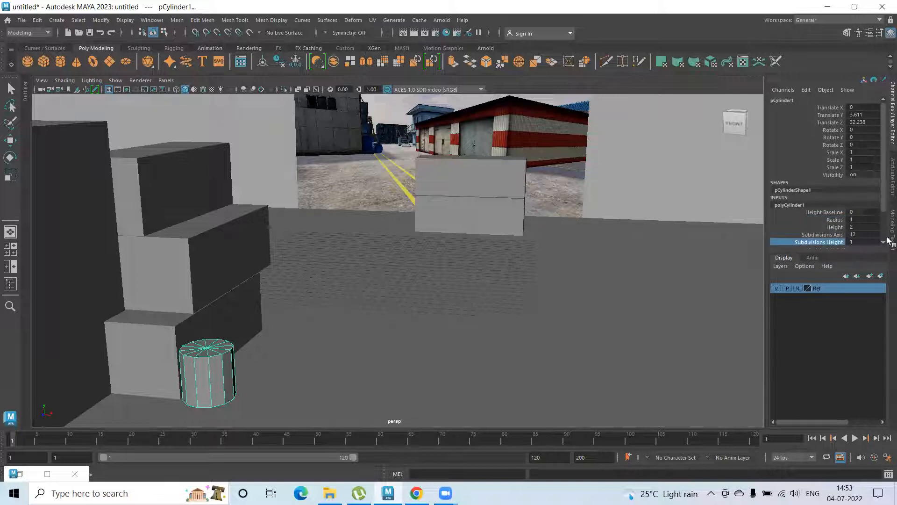
scroll(875, 231, "down", 2)
left_click(831, 212)
middle_click_drag(532, 218, 523, 217)
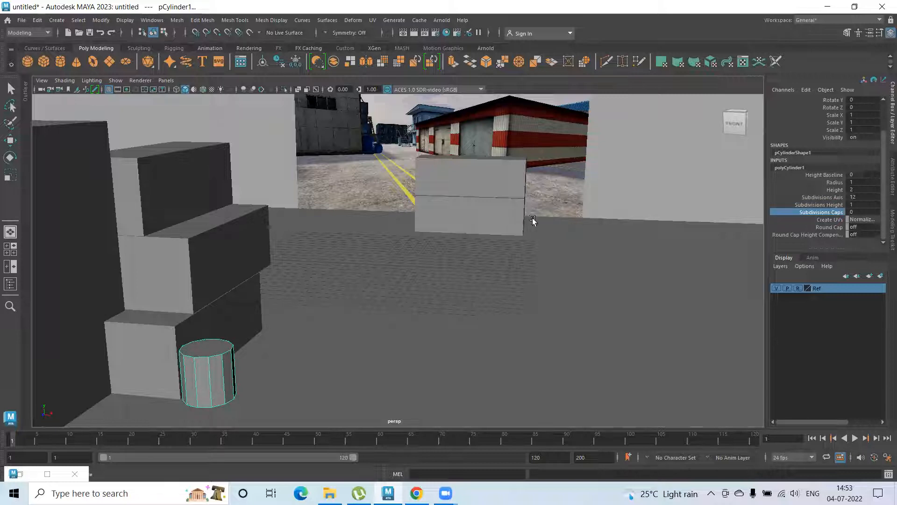
left_click(827, 205)
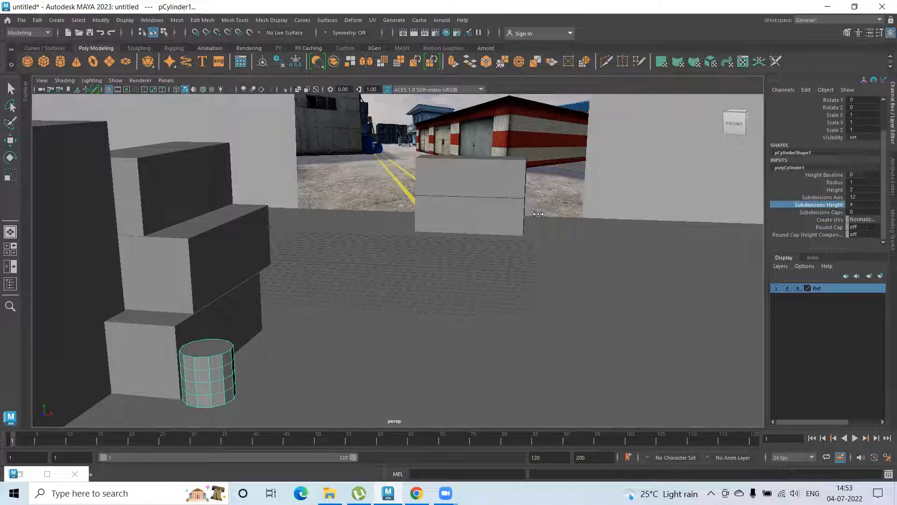
mouse_move(263, 312)
left_mouse_down("alt")
mouse_move(259, 297)
mouse_move(265, 315)
left_mouse_up("alt")
Stretch the cylinder vertically to a Scale Y of about 1.677
scroll(262, 308, "up", 2)
key("w")
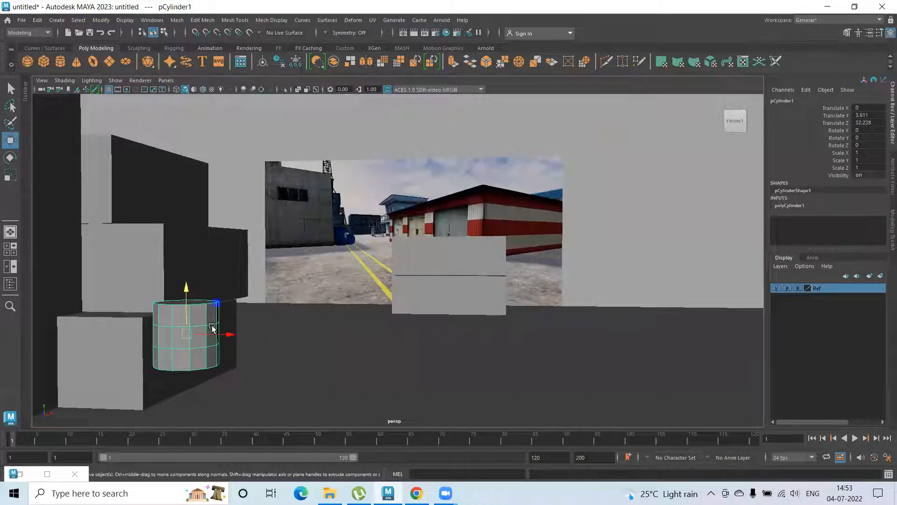
key("r")
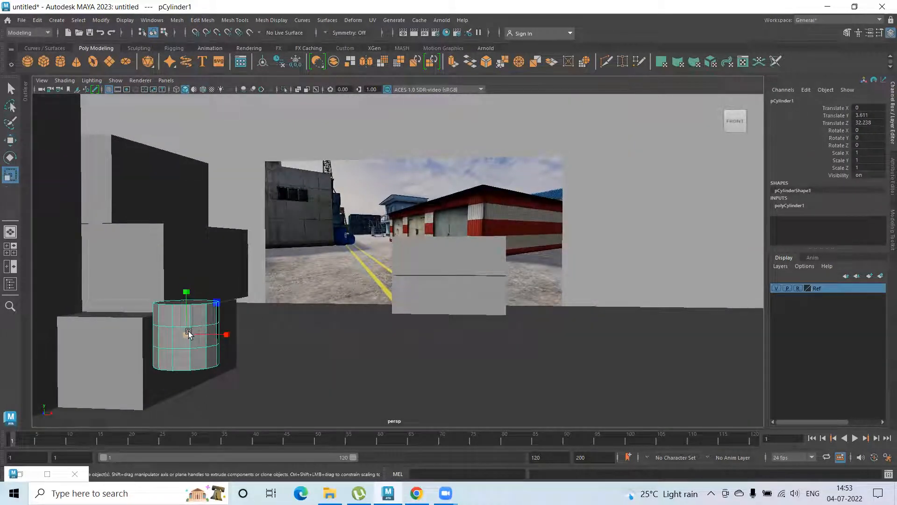
left_click_drag(186, 274, 186, 264)
right_click_drag(329, 329, 164, 322, "alt")
Move the cylinder towards the stacked boxes to about X -4.639 and lower it to about Y 1.512
key("w")
left_click_drag(304, 306, 209, 307)
left_click_drag(176, 254, 177, 309)
right_click_drag(251, 339, 290, 343, "alt")
middle_click_drag(298, 301, 412, 261, "alt")
left_click_drag(320, 317, 325, 316, "alt")
left_click_drag(285, 339, 277, 367, "alt")
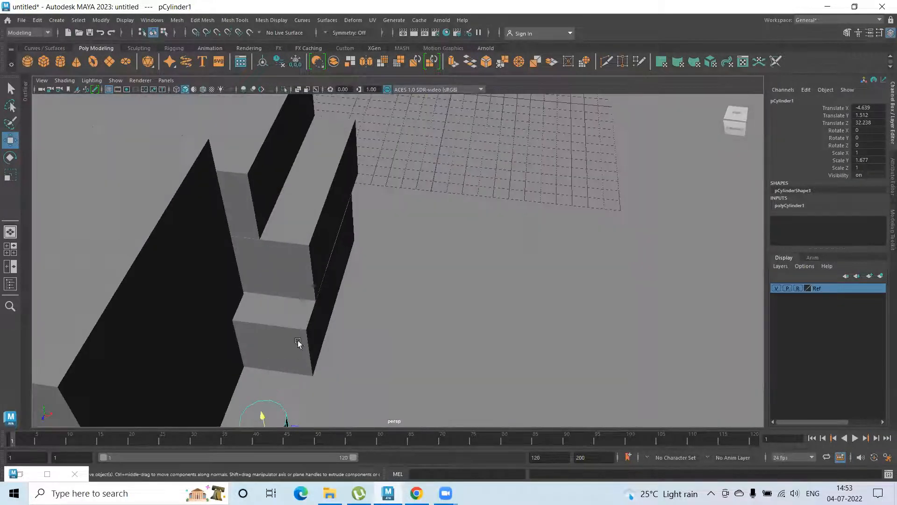
Select the cylinder's top and bottom cap faces in face mode, checking the selection in wireframe display
middle_click_drag(299, 342, 301, 311, "alt")
mouse_move(299, 314)
left_mouse_down("alt")
mouse_move(299, 330)
mouse_move(340, 370)
mouse_move(374, 354)
mouse_move(457, 356)
mouse_move(345, 350)
mouse_move(363, 357)
mouse_move(319, 358)
left_mouse_up("alt")
right_click(341, 373)
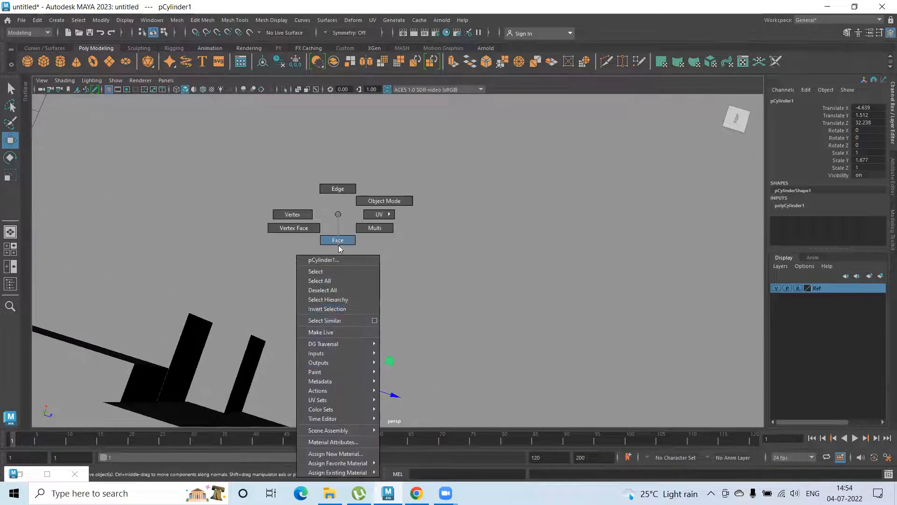
left_click(377, 367)
left_click(379, 388)
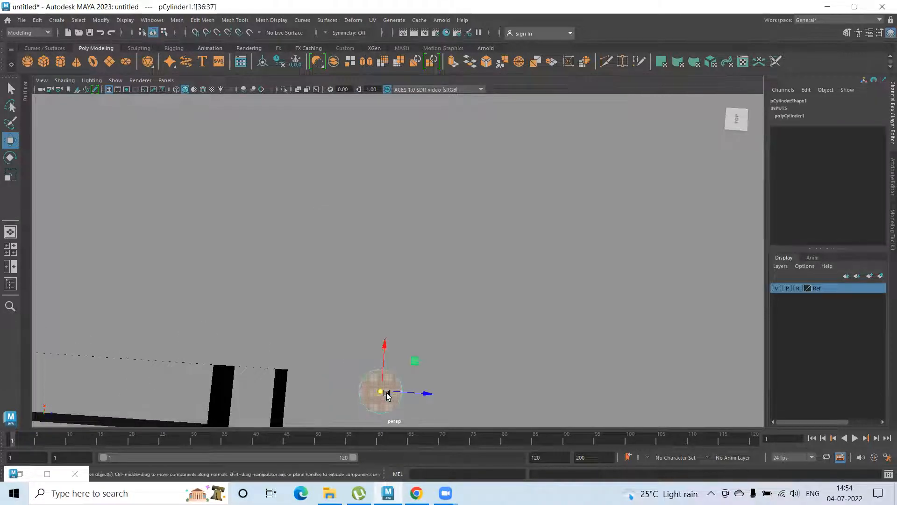
key("4")
left_click_drag(464, 365, 232, 238, "alt")
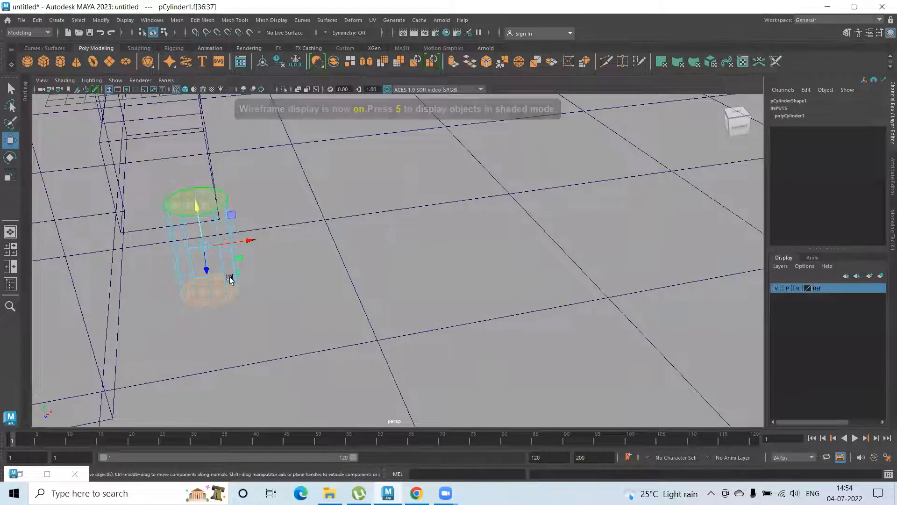
key("5")
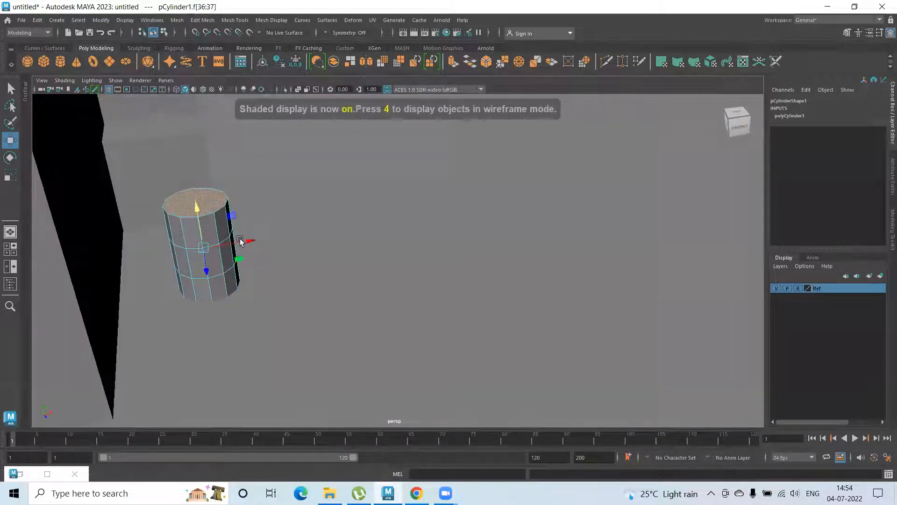
Extrude both cap faces of the cylinder and scale them slightly inward to start a rounded rim
key("ctrl+e")
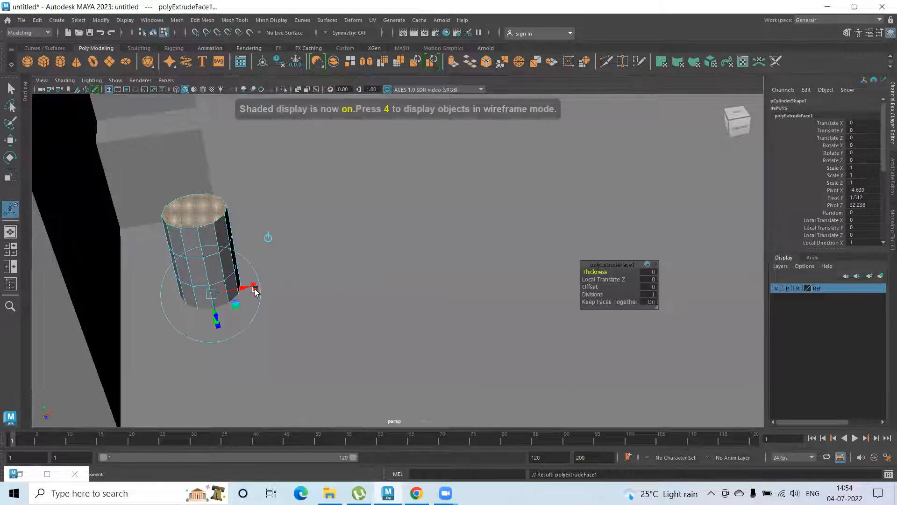
left_click_drag(255, 291, 247, 264, "alt")
mouse_move(247, 264)
left_mouse_down("alt")
mouse_move(243, 231)
mouse_move(210, 239)
left_mouse_up("alt")
left_click_drag(233, 299, 204, 293, "alt")
left_click_drag(240, 249, 230, 233, "alt")
Extrude the cap faces a second time and adjust the new faces to continue the rim
key("ctrl+e")
right_click_drag(231, 232, 286, 299, "alt")
left_click_drag(191, 270, 147, 250, "alt")
left_click_drag(165, 295, 143, 297, "alt")
Extrude the cap faces a third time, scale them inward and recess them by a Local Translate Z of about -0.042
key("ctrl+e")
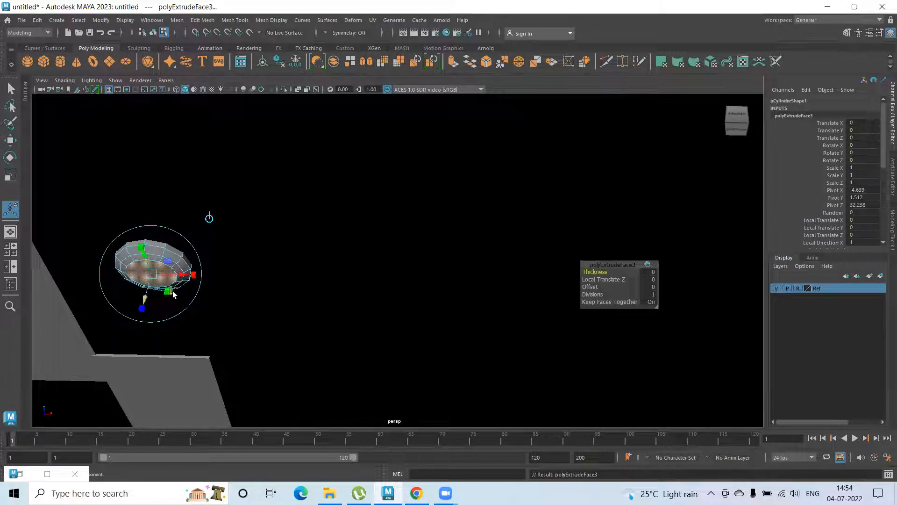
left_click_drag(193, 275, 187, 273)
left_click_drag(141, 245, 141, 250)
left_click_drag(144, 291, 143, 299)
left_click_drag(180, 226, 182, 260, "alt")
middle_click_drag(198, 263, 223, 341, "alt")
left_click_drag(201, 318, 189, 262, "alt")
right_click_drag(190, 215, 122, 215)
Select the cylinder's two middle vertex rings and scale them apart vertically towards the ends
key("q")
left_click_drag(176, 276, 179, 267, "alt")
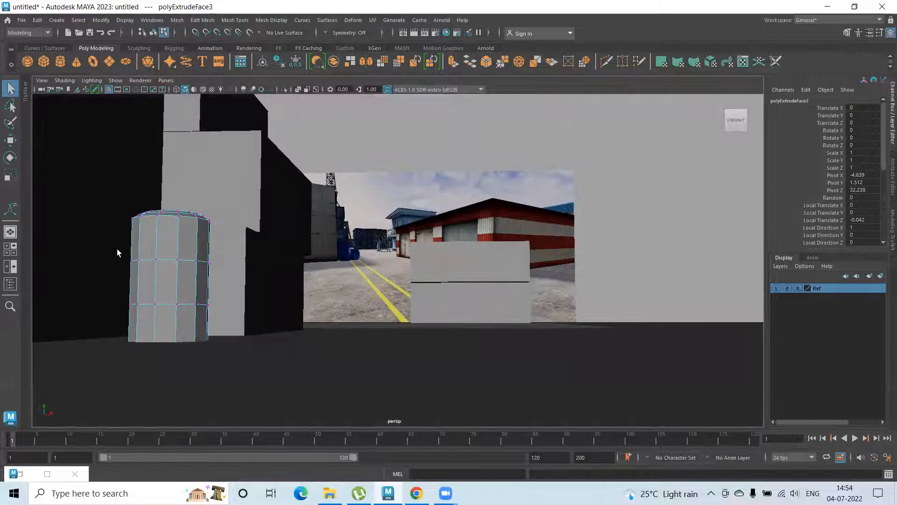
left_click_drag(117, 249, 123, 259, "alt")
left_click_drag(224, 306, 254, 320)
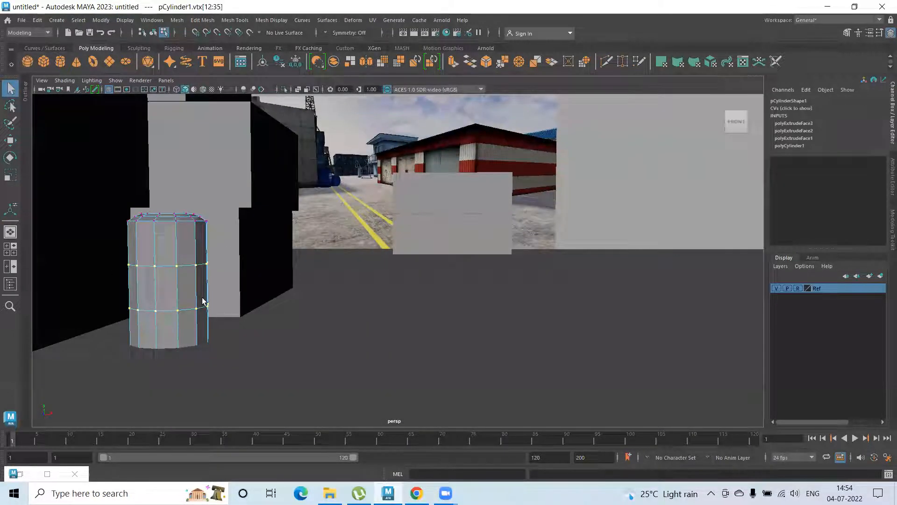
key("r")
left_click_drag(169, 242, 159, 186)
mouse_move(148, 266)
right_mouse_down()
mouse_move(187, 203)
mouse_move(148, 280)
right_mouse_up()
Display the cylinder with smooth mesh preview and raise it to about Y 1.808
key("3")
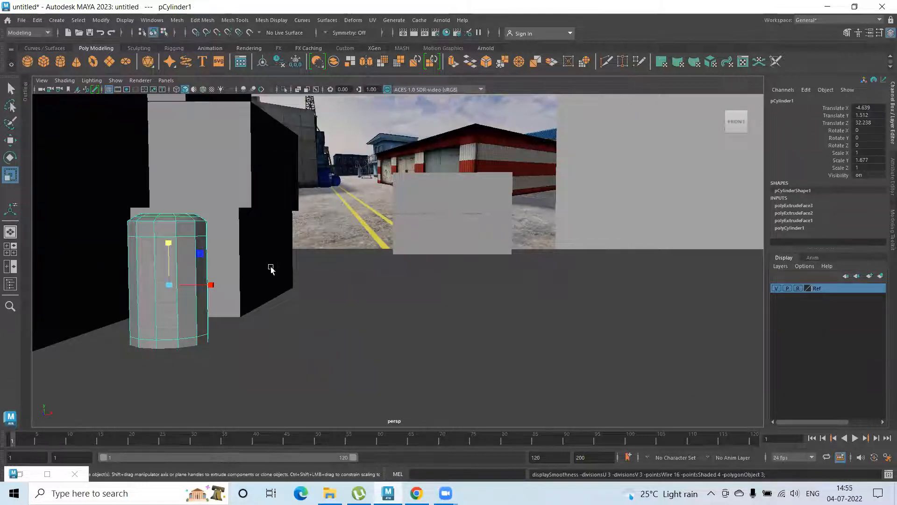
left_click(358, 231)
left_click_drag(358, 231, 315, 247, "alt")
left_click_drag(201, 255, 322, 263, "alt")
left_click(184, 267)
left_click_drag(216, 283, 254, 292, "alt")
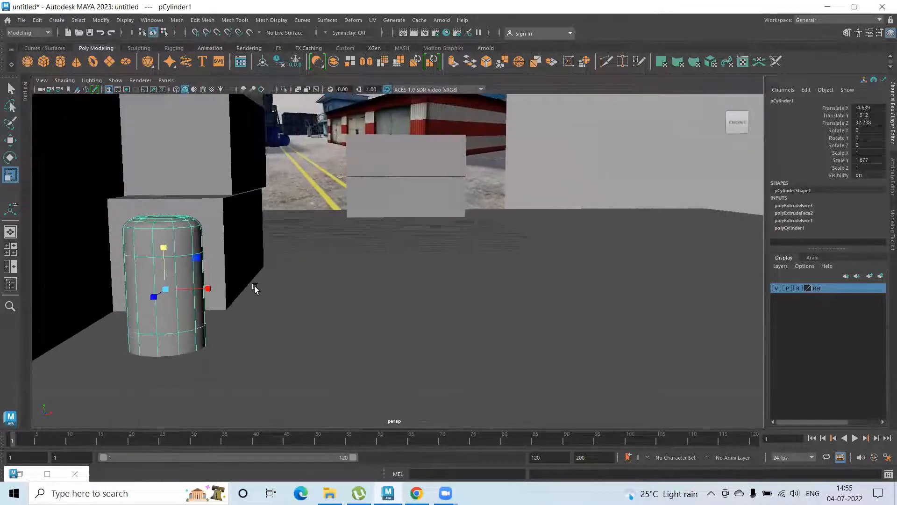
key("w")
left_click_drag(173, 257, 162, 231)
Save the scene as 01 in Maya Binary format in the project's scenes folder
key("ctrl+s")
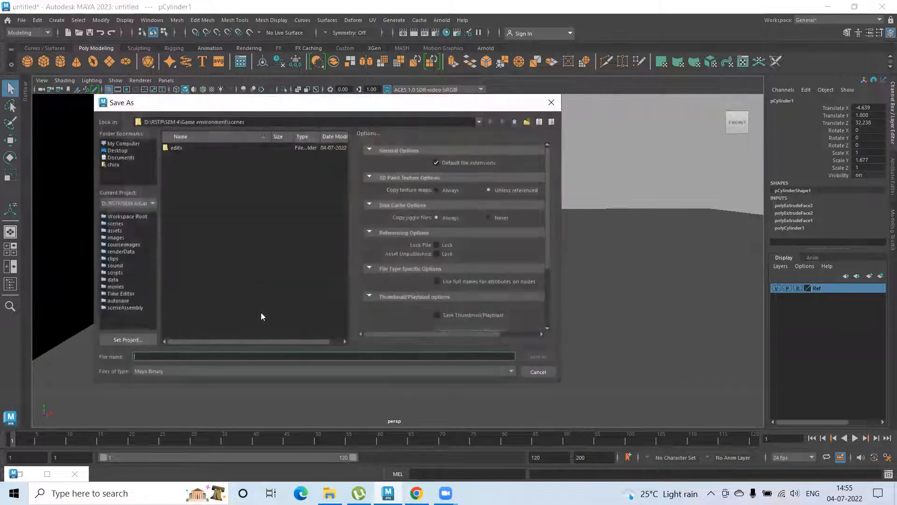
type("01")
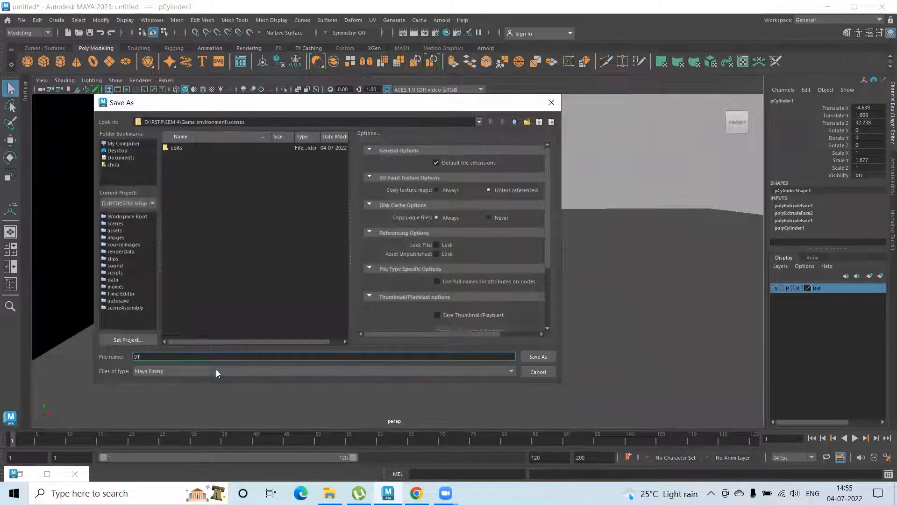
key("Return")
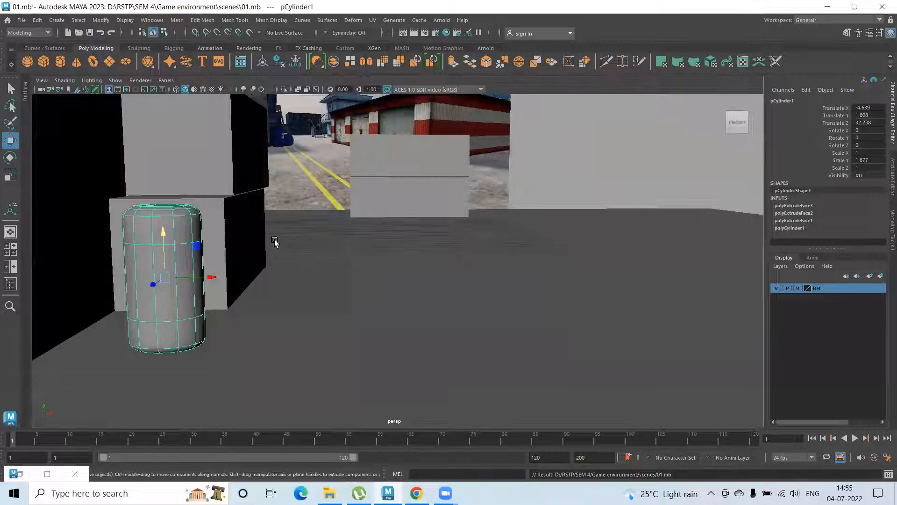
Move the barrel forward to about Z 36.31 and shorten it to a Scale Y of about 1.542
mouse_move(317, 257)
left_mouse_down("alt")
mouse_move(284, 254)
mouse_move(304, 259)
left_mouse_up("alt")
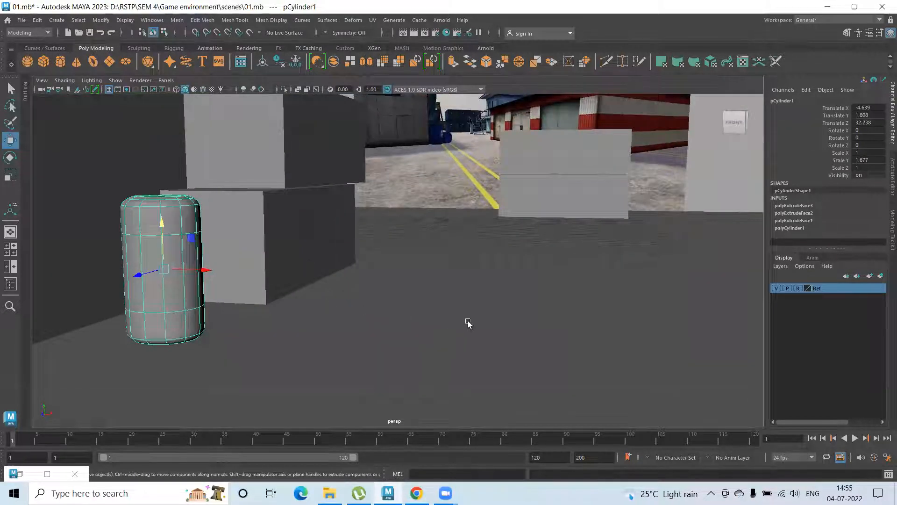
left_click_drag(252, 316, 328, 305, "alt")
left_click_drag(356, 275, 331, 309)
scroll(490, 340, "up", 3)
left_click_drag(490, 340, 459, 335, "alt")
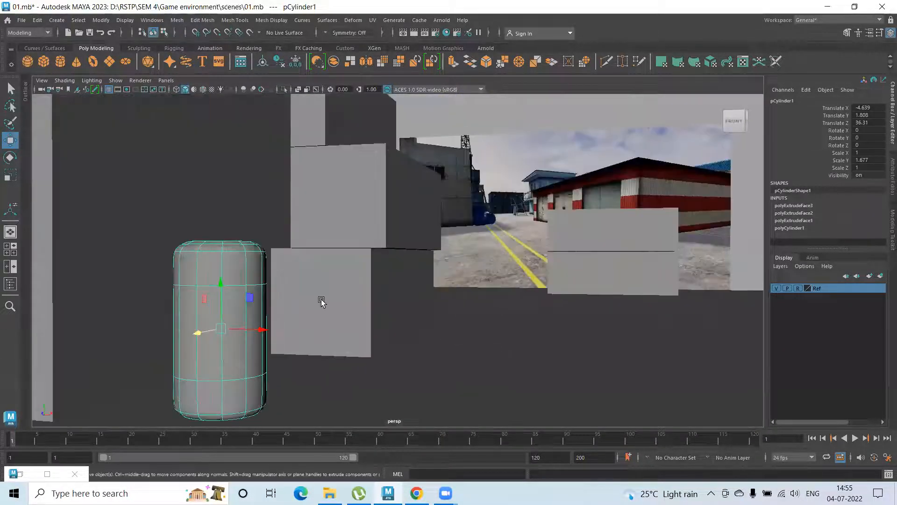
key("r")
mouse_move(221, 286)
left_mouse_down()
mouse_move(222, 293)
mouse_move(220, 280)
left_mouse_up()
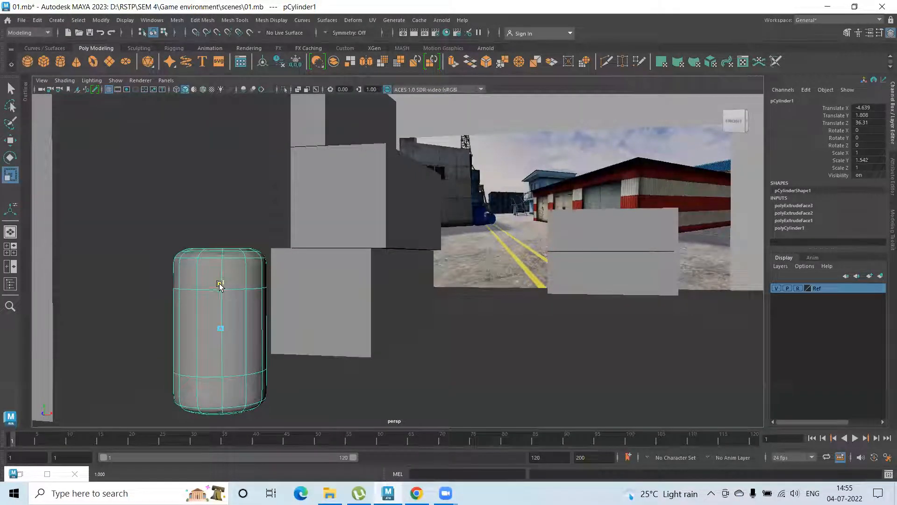
Place the barrel beside the large box's front corner at about X -6.552, Z 37.471
key("w")
mouse_move(259, 330)
left_mouse_down()
mouse_move(228, 329)
mouse_move(230, 340)
mouse_move(267, 340)
mouse_move(269, 324)
mouse_move(256, 326)
left_mouse_up()
left_click_drag(368, 355, 449, 310, "alt")
key("alt+Tab")
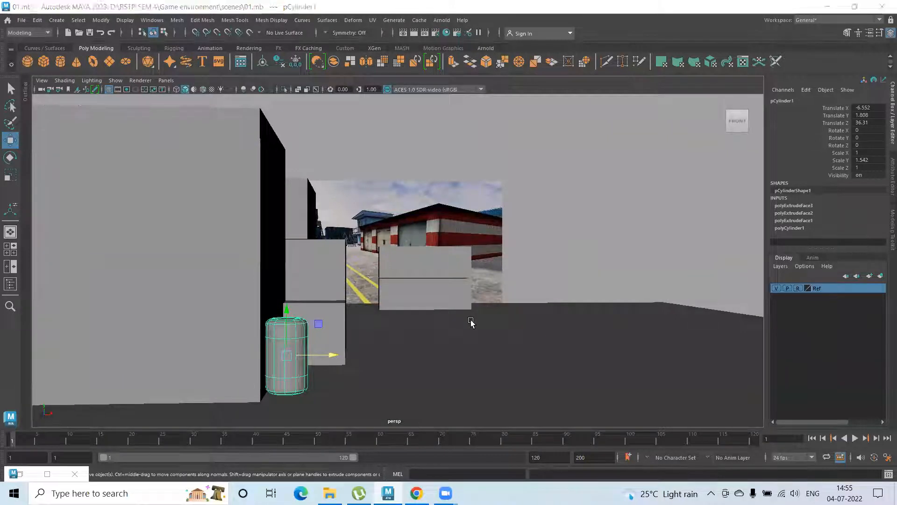
left_click_drag(330, 334, 278, 306, "alt")
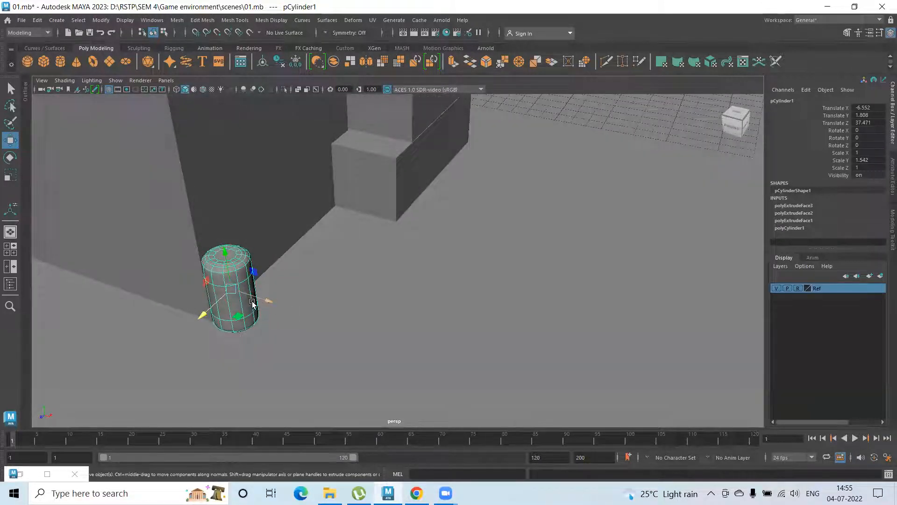
Duplicate the barrel to about X -5.831, Z 35.498, and make a third copy at the same spot
key("ctrl+d")
left_click_drag(204, 310, 247, 302)
left_click_drag(294, 280, 200, 282)
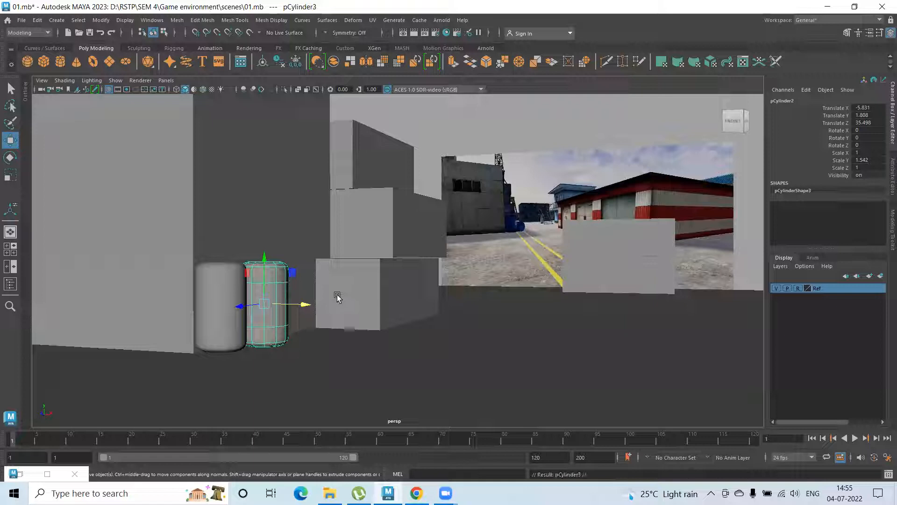
Move the third barrel back to about X -5.446, Z 32.8 and set its Rotate Z to 90
left_click_drag(247, 312, 323, 333)
key("e")
double_click(884, 145)
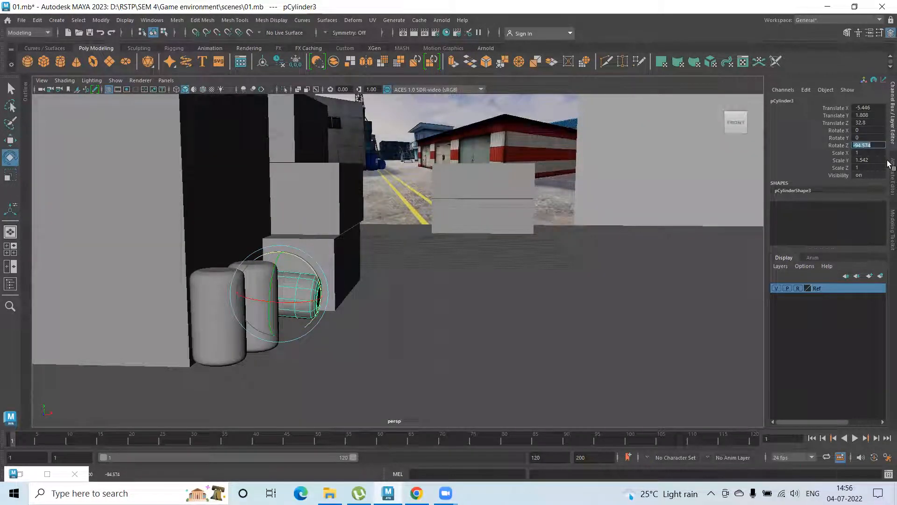
key("Return")
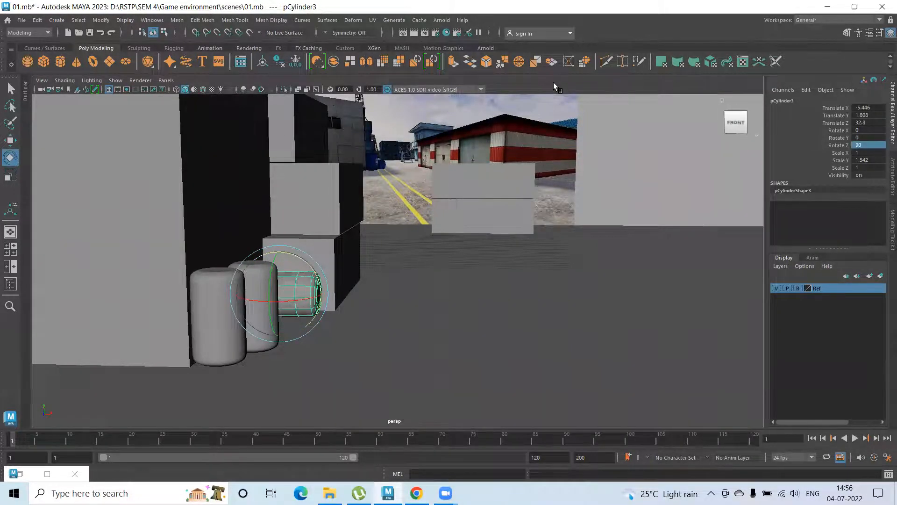
Place the lying barrel on the ground at about X -4.41, Y 1.182, Z 33.124 with Rotate X about -21.329
left_click_drag(352, 226, 305, 251, "alt")
key("w")
left_click_drag(317, 307, 343, 307)
left_click_drag(301, 264, 327, 304)
key("e")
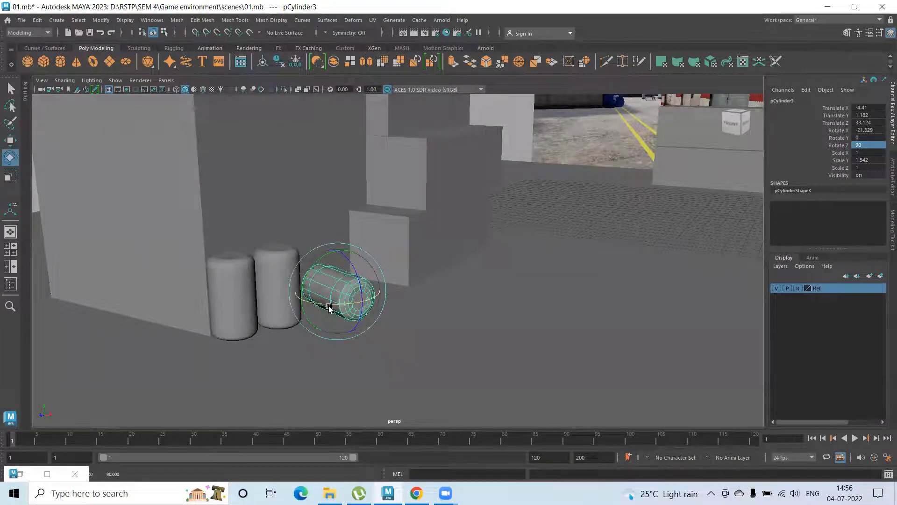
key("w")
Deselect the barrel and examine the barrel and box layout against the reference image from several angles
left_click_drag(341, 334, 401, 339, "alt")
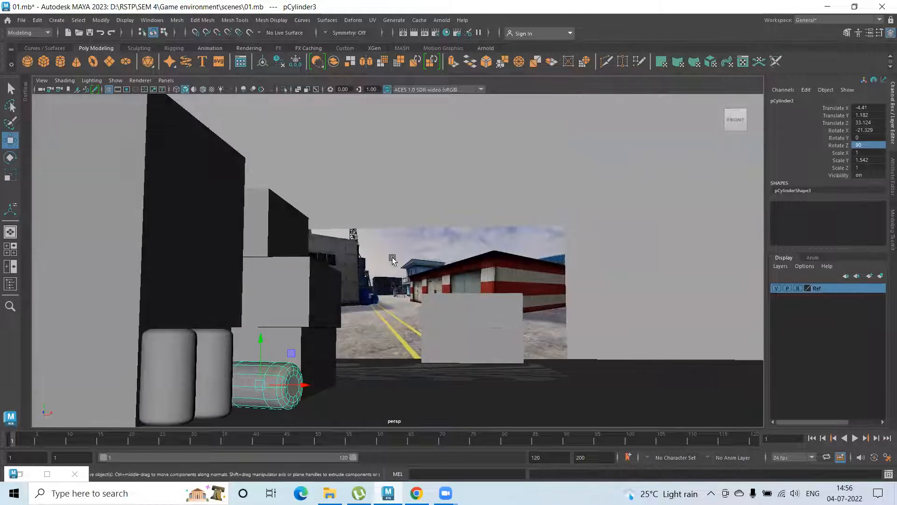
left_click(414, 201)
left_click_drag(442, 313, 451, 314, "alt")
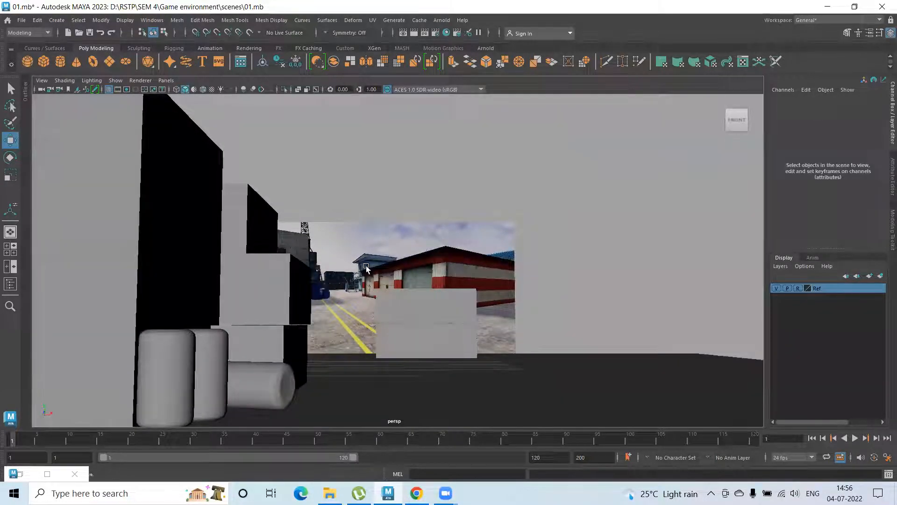
scroll(409, 297, "down", 5)
mouse_move(327, 288)
left_mouse_down("alt")
mouse_move(315, 288)
mouse_move(340, 286)
left_mouse_up("alt")
scroll(459, 306, "up", 4)
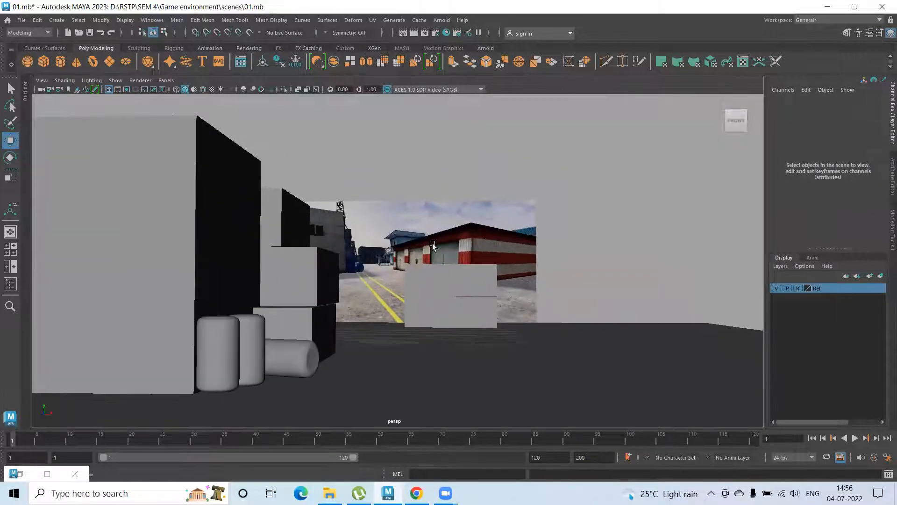
left_click_drag(346, 240, 366, 277, "alt")
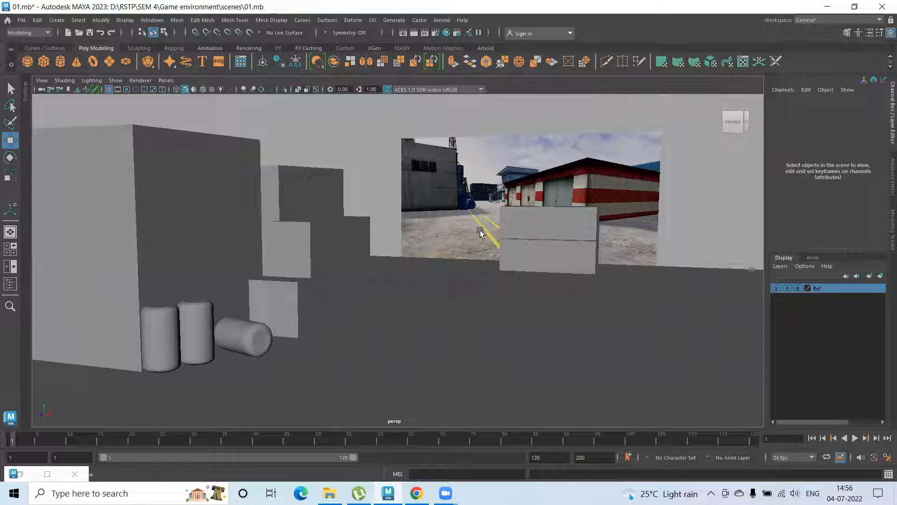
scroll(436, 169, "up", 2)
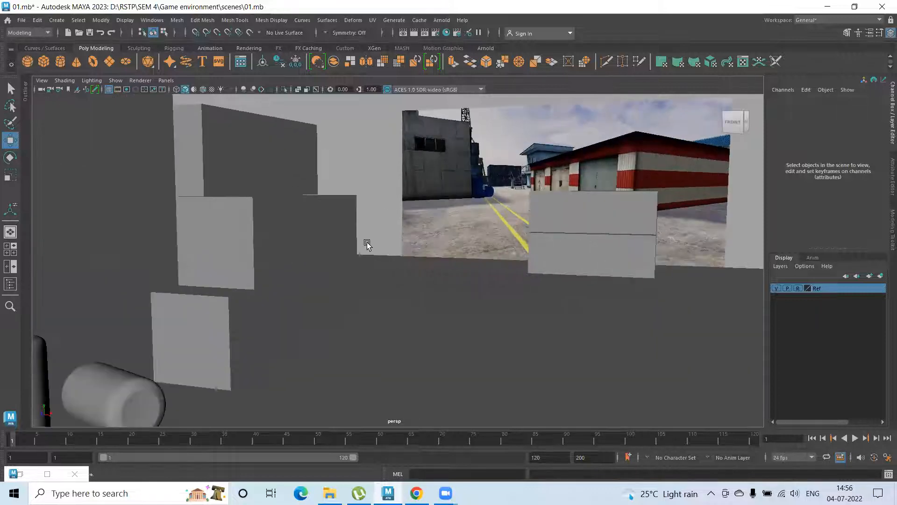
scroll(367, 245, "down", 8)
Duplicate the large front box, shrink the copy to scale about 8.139, 3.725, 9.327, and move it forward to Z 36.8
left_click(113, 208)
left_click_drag(182, 208, 286, 256, "alt")
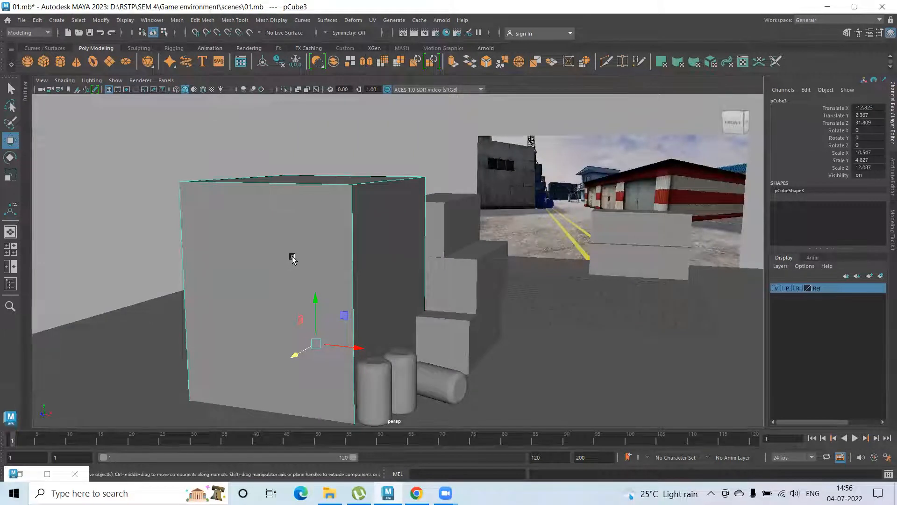
key("ctrl+d")
key("r")
left_click_drag(316, 344, 268, 340)
key("w")
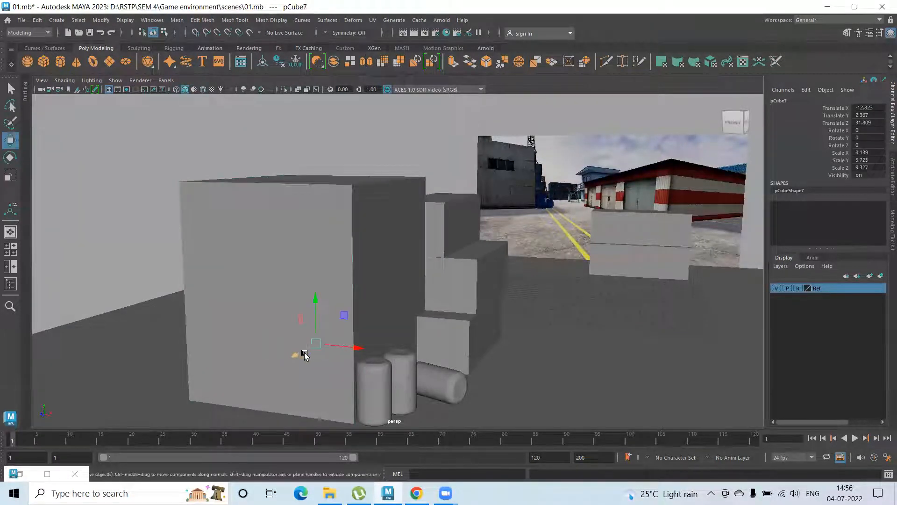
left_click_drag(364, 343, 320, 352, "alt")
left_click_drag(354, 323, 282, 333)
left_click_drag(170, 279, 271, 294, "alt")
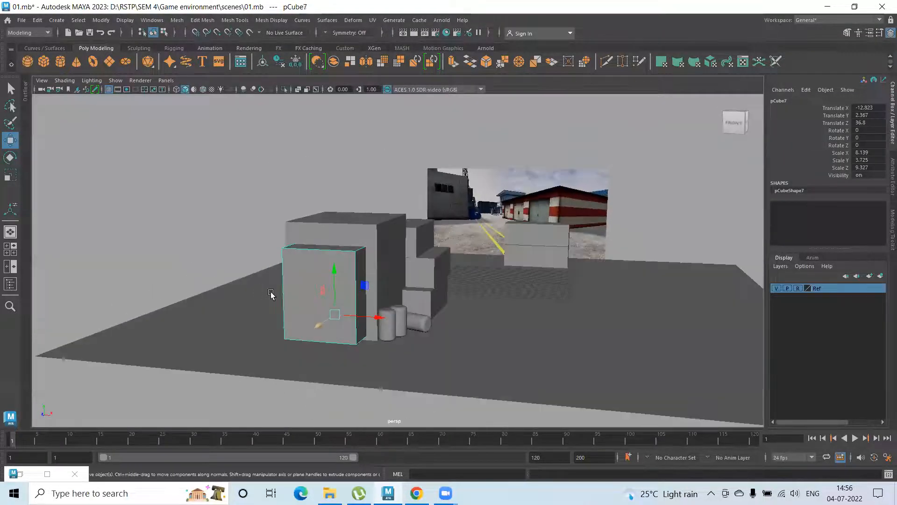
Resize the copy to about 4.764, 0.739, 2.442 as a window block and place it at about X -12.987, Y 8.752
key("r")
left_click_drag(334, 315, 270, 305)
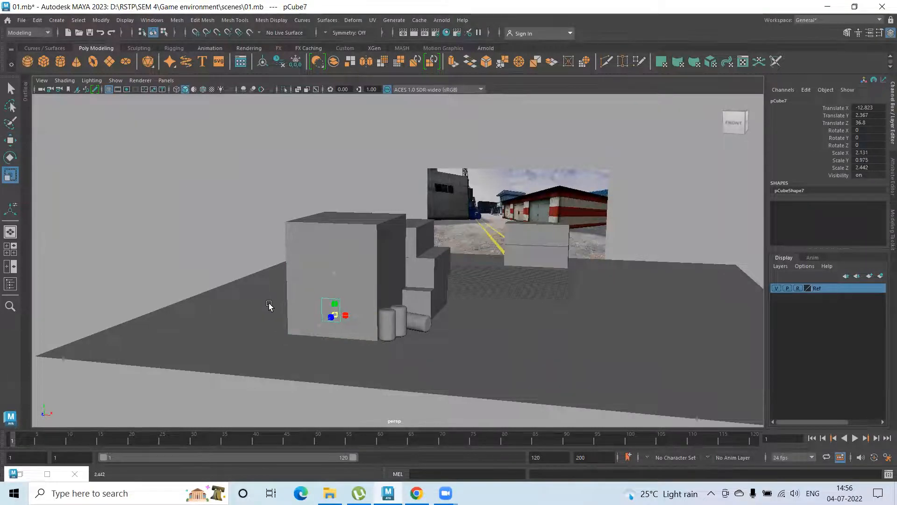
left_click_drag(375, 318, 392, 319)
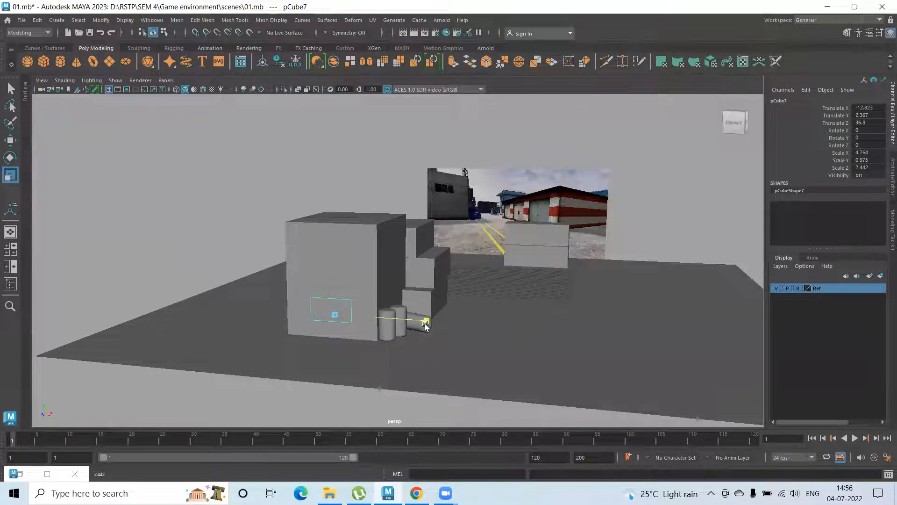
left_click_drag(335, 275, 332, 232)
key("w")
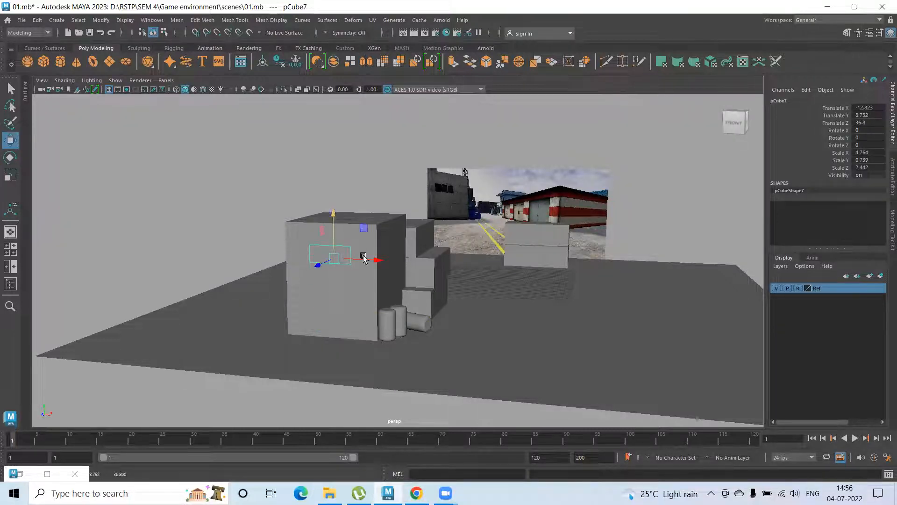
scroll(375, 260, "up", 10)
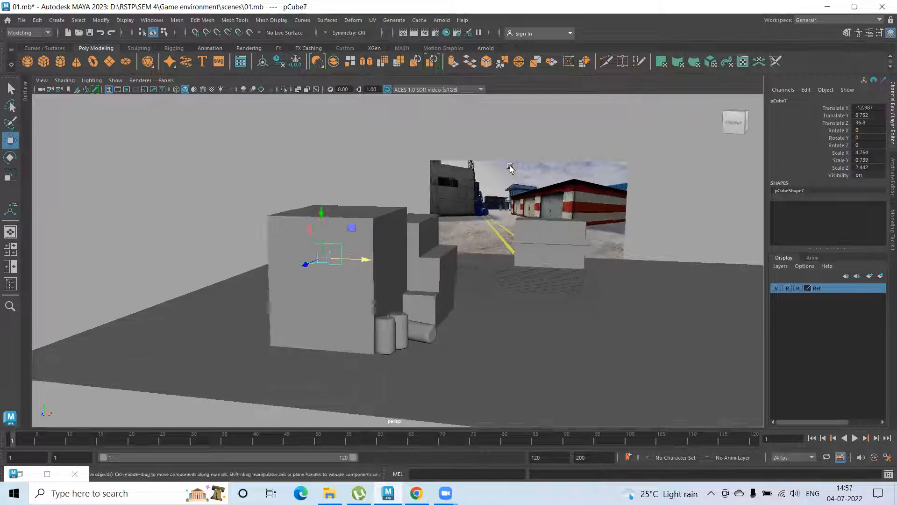
scroll(364, 273, "down", 10)
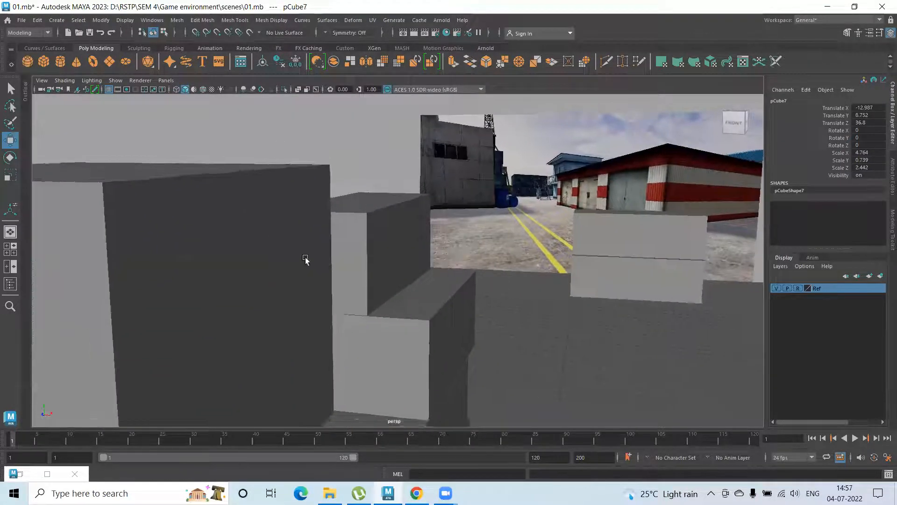
Reduce the window block to scale X 4.127, Y 0.673 and shift it to about X -13.807, Y 8.937 on the front wall
left_click_drag(237, 280, 201, 286, "alt")
left_click_drag(211, 330, 335, 301, "alt")
key("r")
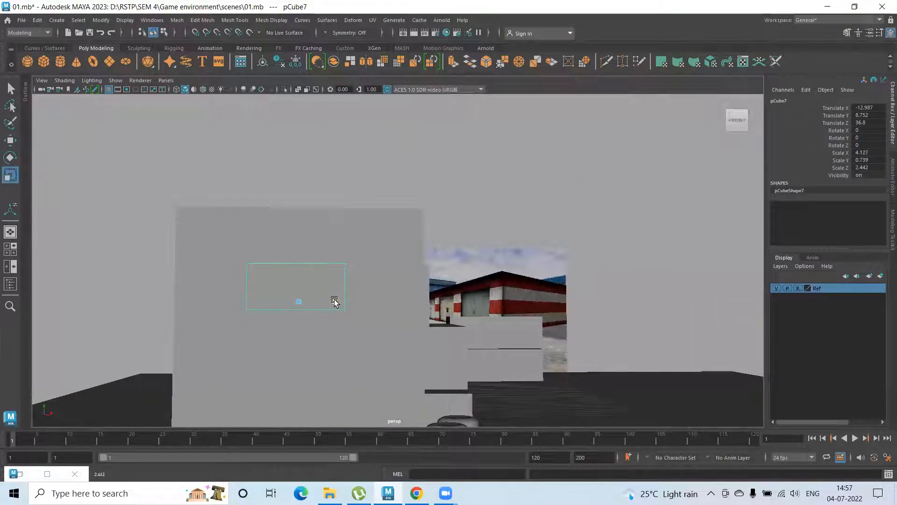
left_click_drag(299, 256, 299, 263)
key("w")
left_click_drag(345, 301, 317, 296)
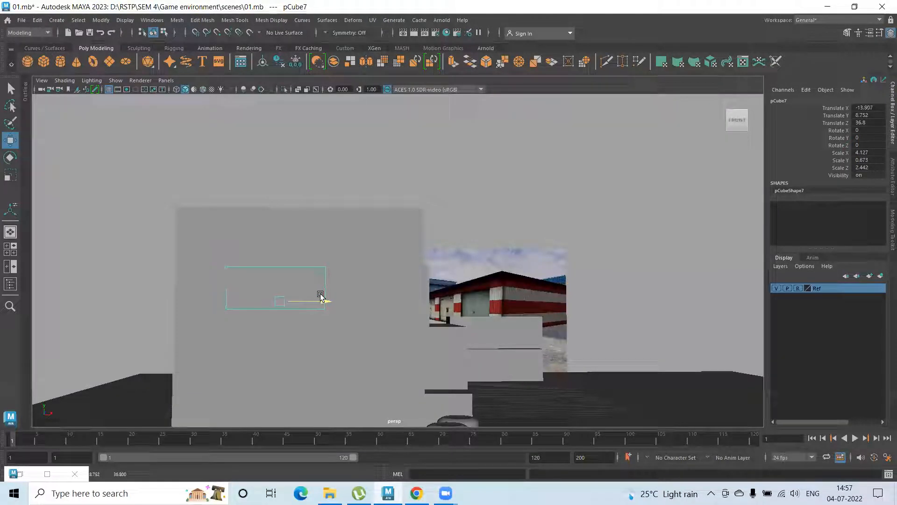
left_click_drag(279, 251, 451, 262)
left_click_drag(323, 265, 296, 305, "alt")
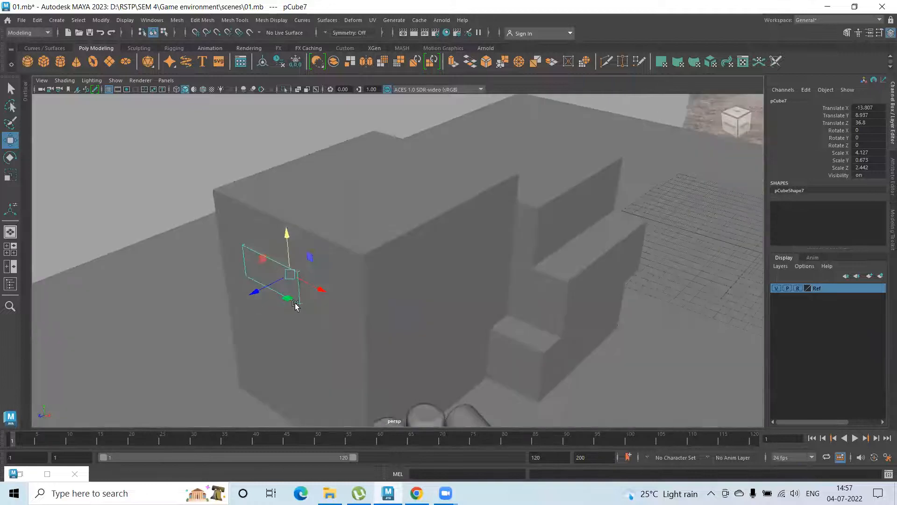
scroll(296, 305, "up", 3)
left_click_drag(194, 298, 194, 300)
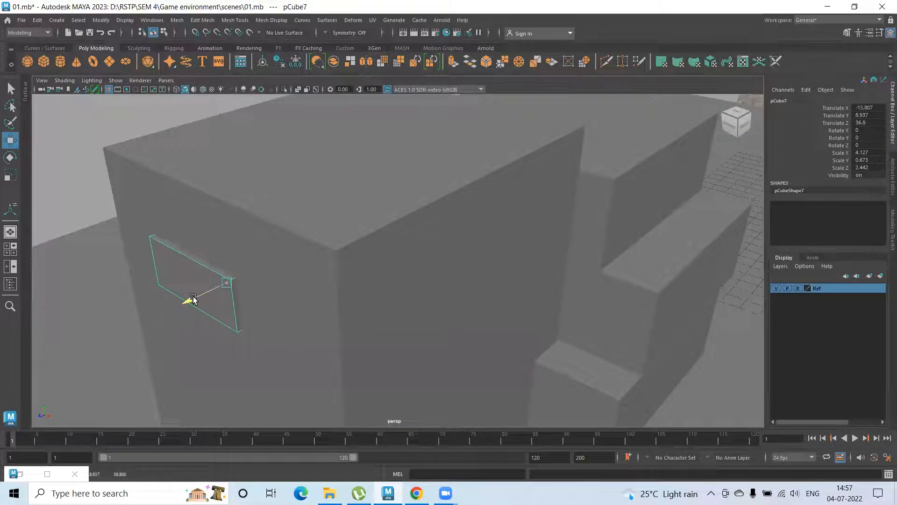
Try Boolean Difference (A - B) with the window block selected before the large box
left_click(251, 254, "shift")
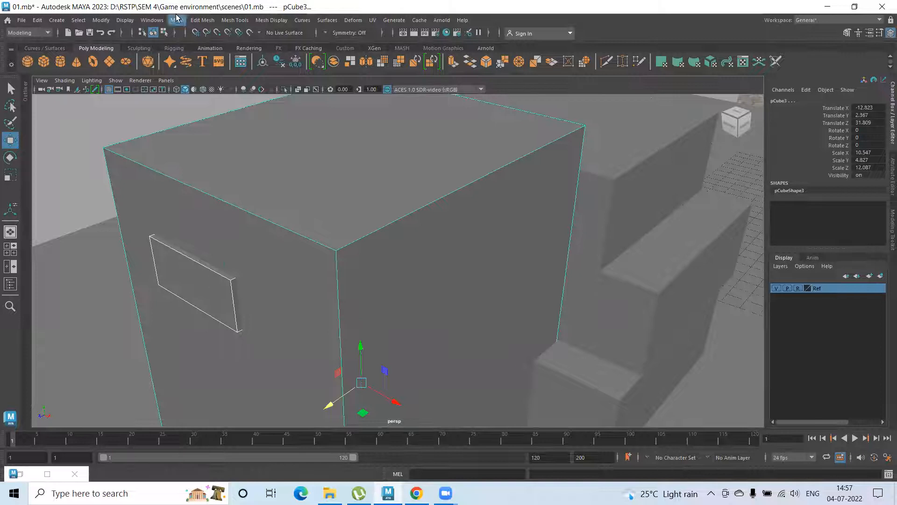
left_click(176, 20)
mouse_move(199, 46)
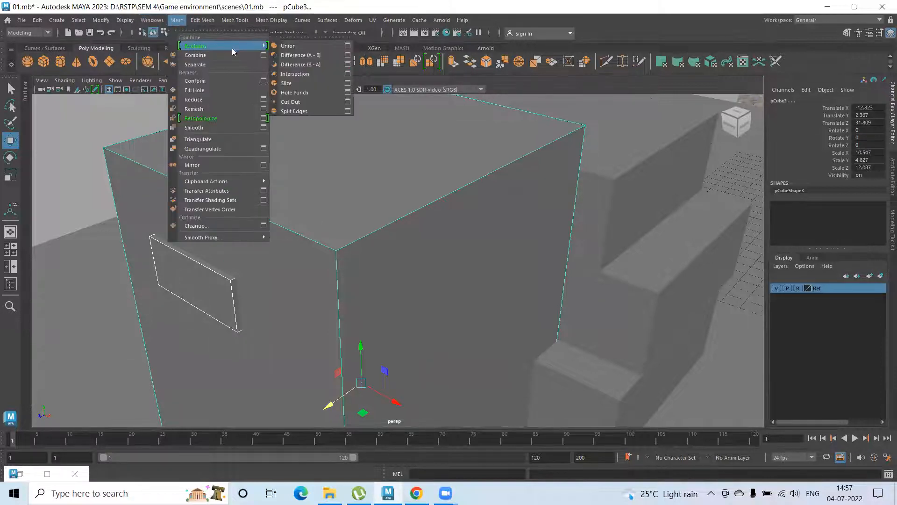
left_click(293, 55)
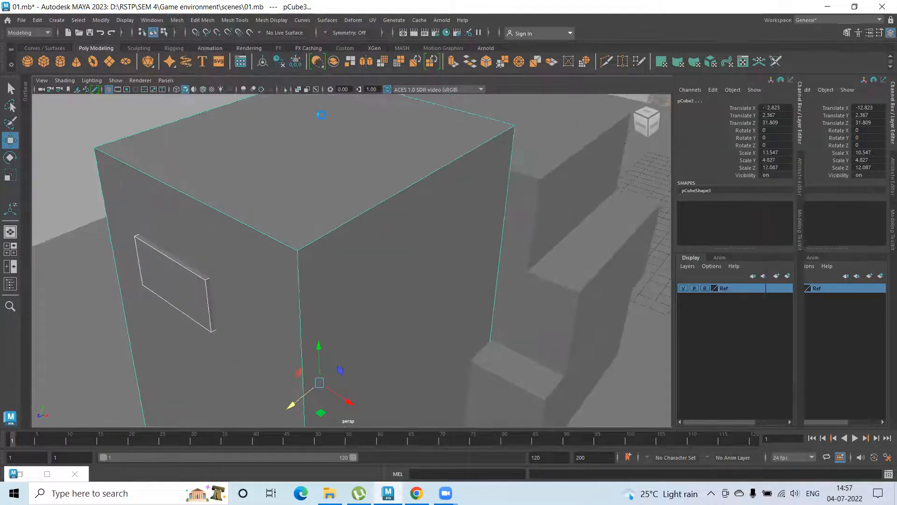
key("ctrl+z")
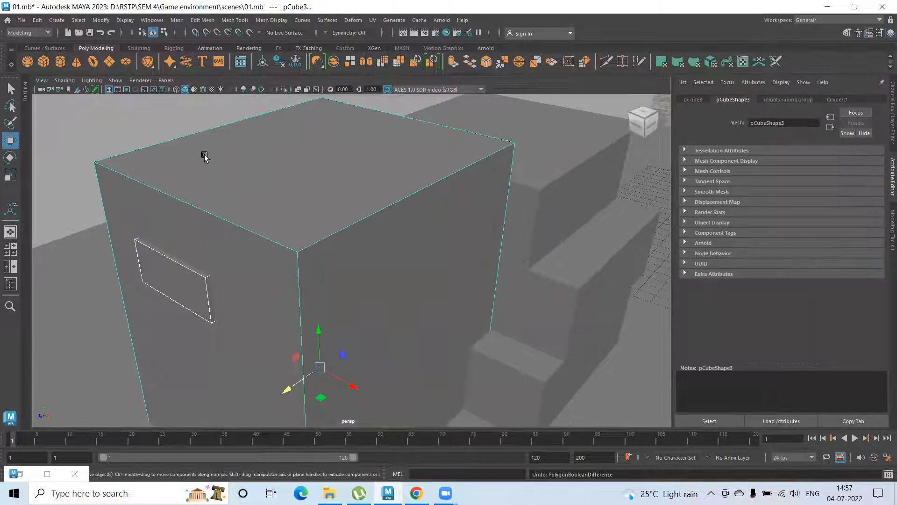
Reselect the two objects in reverse order, the large box first and the window block second
left_click(142, 147)
left_click(198, 280)
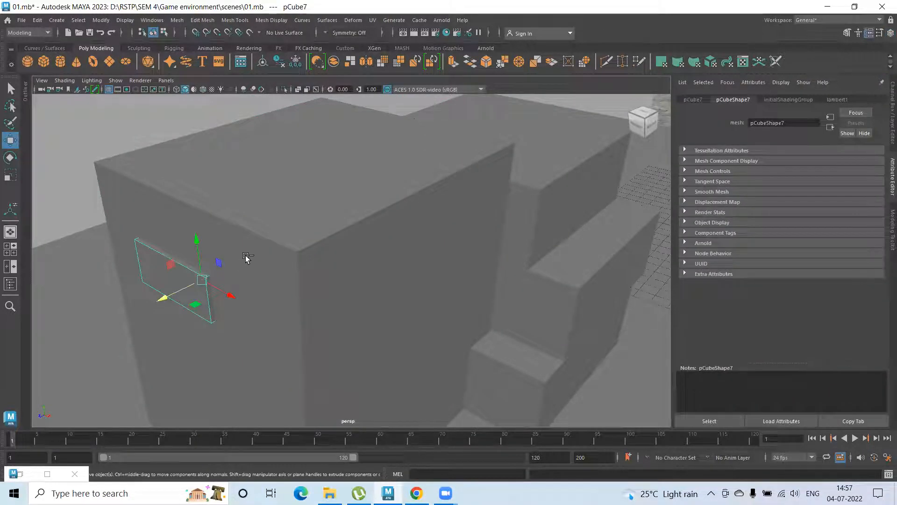
left_click(226, 266)
left_click(208, 281, "shift")
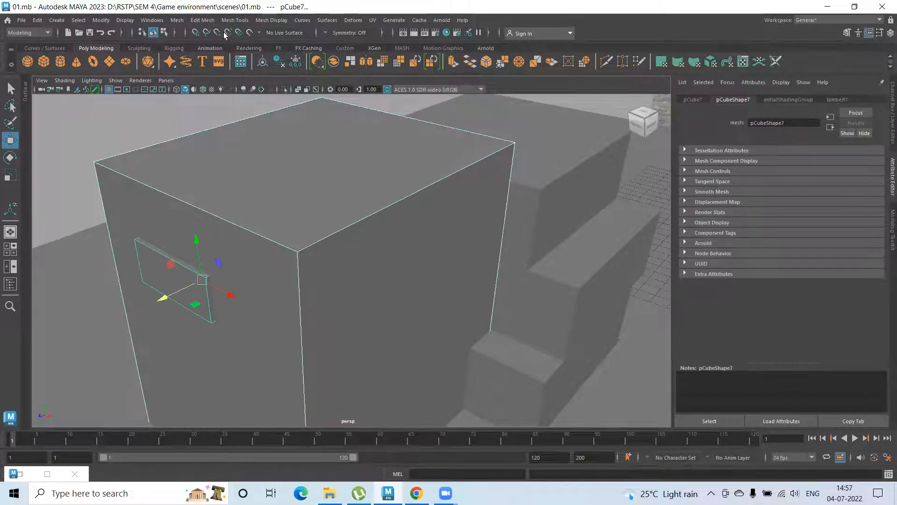
Try Boolean Difference (B - A) on the large box and the window block
left_click(202, 20)
mouse_move(177, 20)
mouse_move(195, 47)
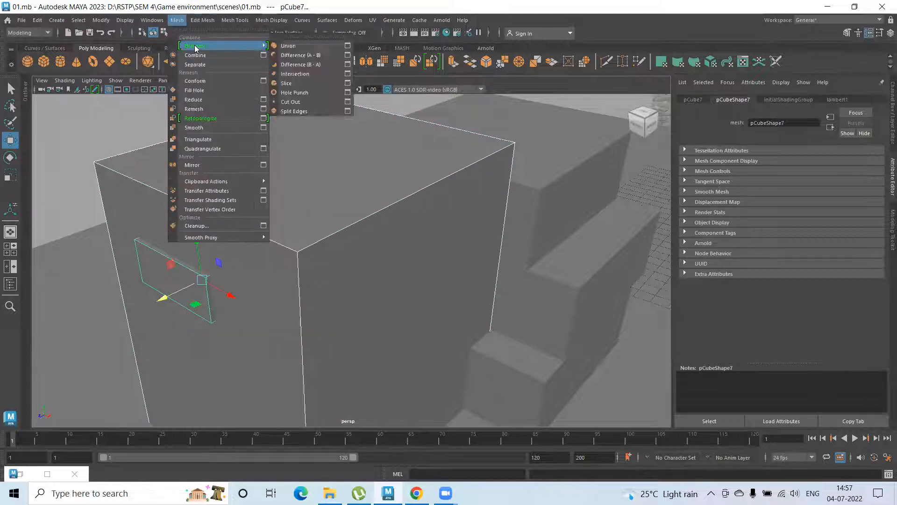
left_click(295, 64)
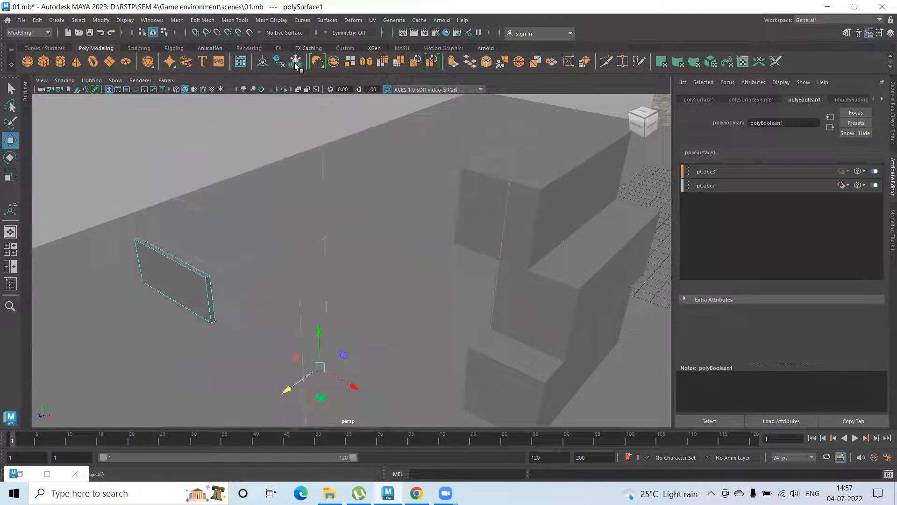
key("ctrl+z")
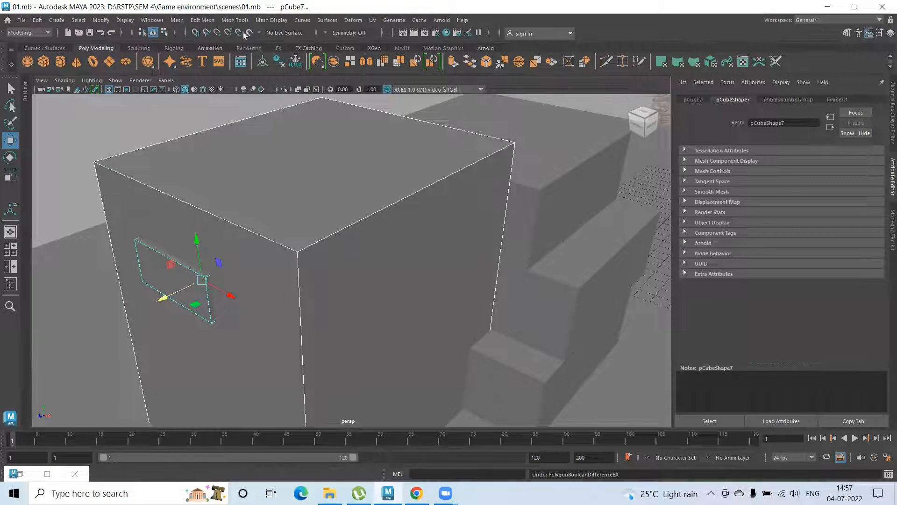
Cut the window block out of the large box's front wall with Boolean Difference (A - B)
left_click(228, 21)
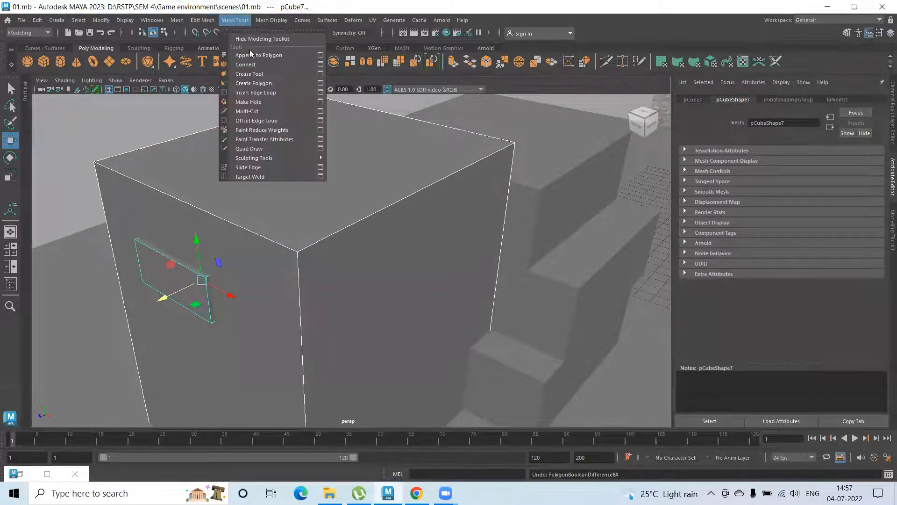
mouse_move(176, 20)
mouse_move(200, 47)
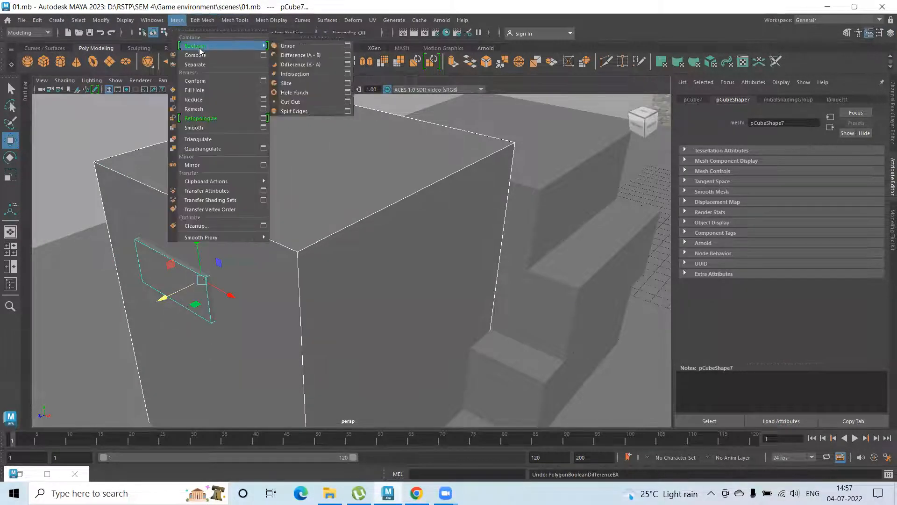
left_click(300, 56)
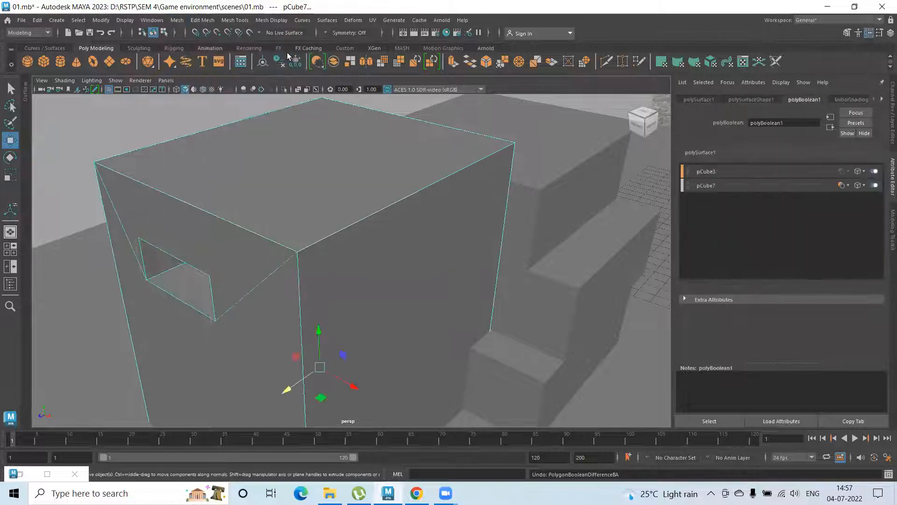
Examine the window recess in the large box from the front and the side
left_click(159, 102)
left_click_drag(226, 245, 264, 224, "alt")
left_click(292, 246)
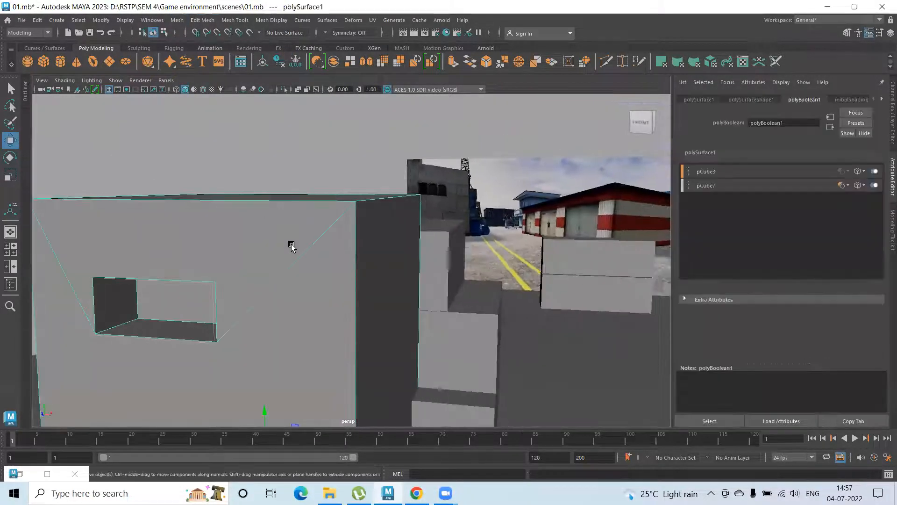
left_click_drag(217, 241, 126, 236, "alt")
right_click_drag(214, 242, 357, 282, "alt")
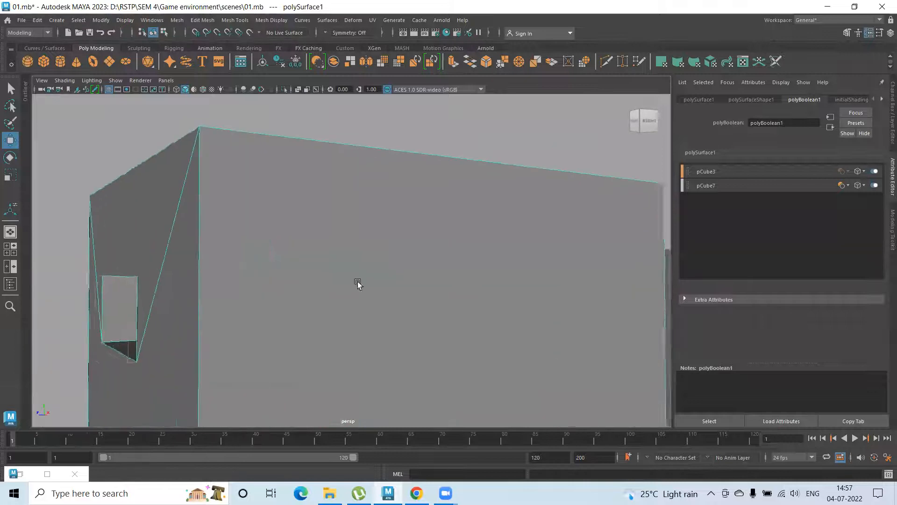
middle_click_drag(283, 262, 324, 219, "alt")
left_click_drag(196, 262, 270, 273, "alt")
right_click_drag(271, 273, 189, 268, "alt")
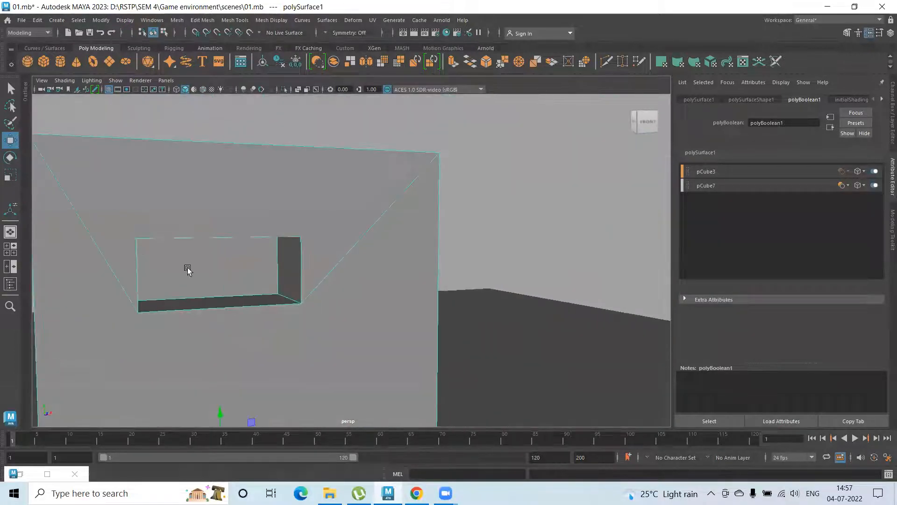
left_click_drag(188, 269, 235, 272, "alt")
Pull the window recess's back face toward the front wall and delete it to open the window into the box
right_click_drag(255, 258, 249, 241)
left_click(240, 265)
left_click_drag(243, 287, 255, 352, "alt")
left_click_drag(264, 321, 230, 274)
key("Delete")
left_click_drag(89, 264, 150, 266, "alt")
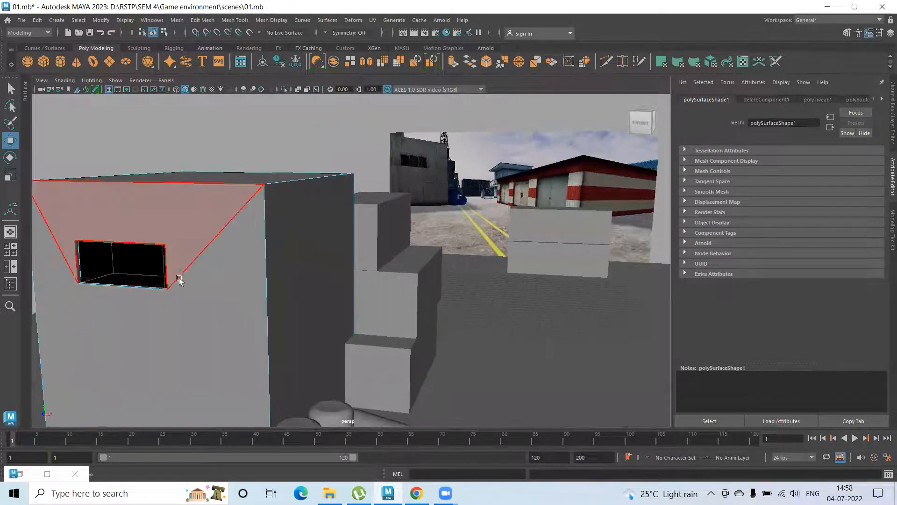
Extrude the large box's top face in place and narrow it to roughly half the roof's width on the left side
right_click_drag(191, 214, 245, 196)
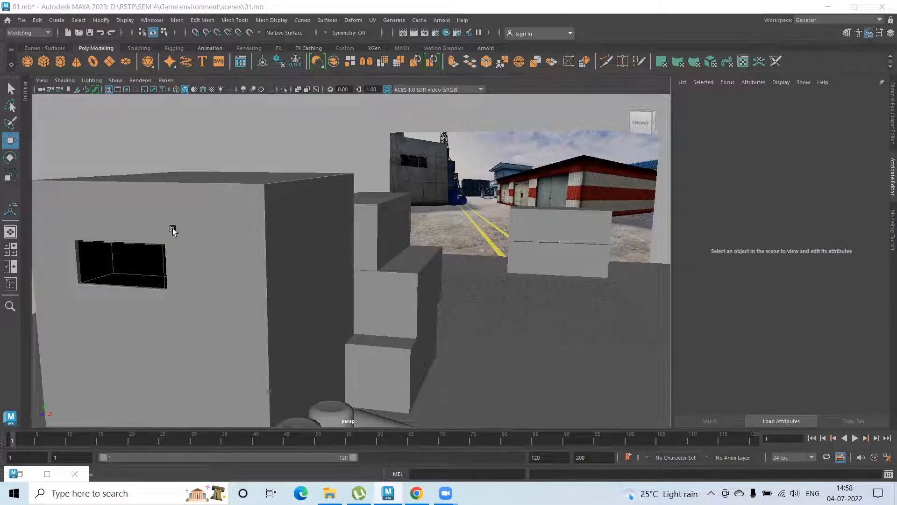
left_click_drag(165, 268, 249, 247, "alt")
left_click(273, 256)
left_click_drag(247, 272, 310, 237, "alt")
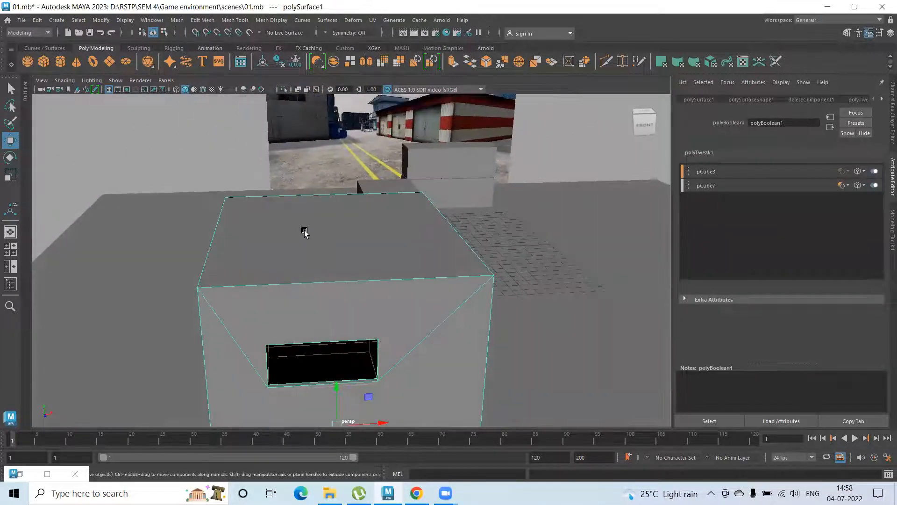
left_click_drag(238, 237, 288, 238, "alt")
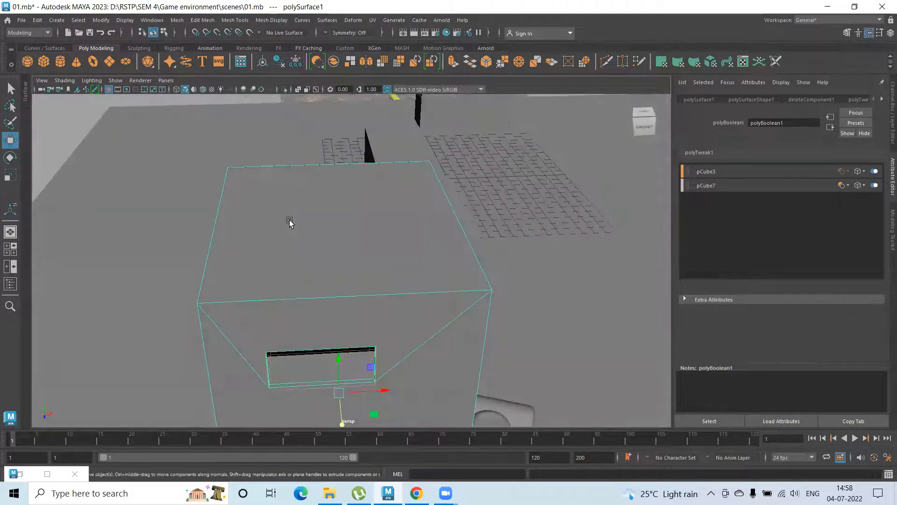
left_click(289, 239)
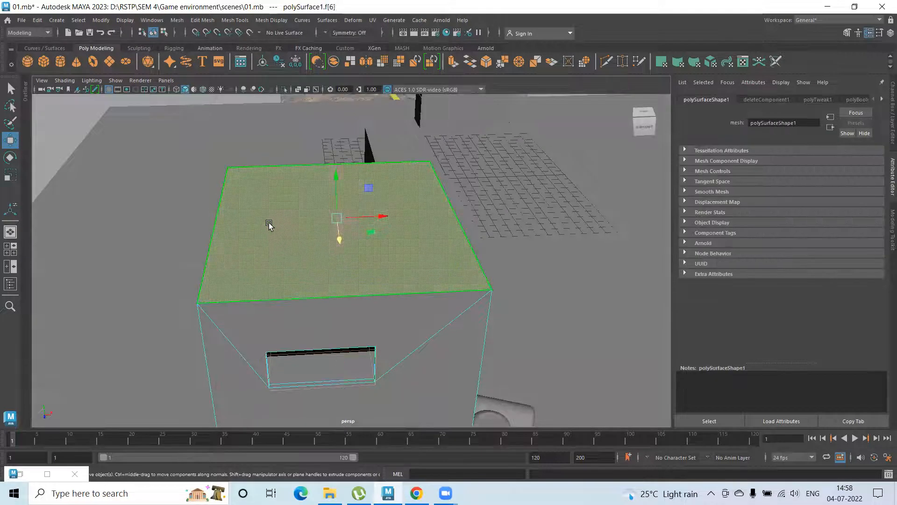
right_click_drag(268, 222, 271, 248, "shift")
left_click_drag(376, 215, 327, 216)
key("w")
Extrude the narrowed roof face again and raise it into an upper block on top of the large box
key("ctrl+e")
key("w")
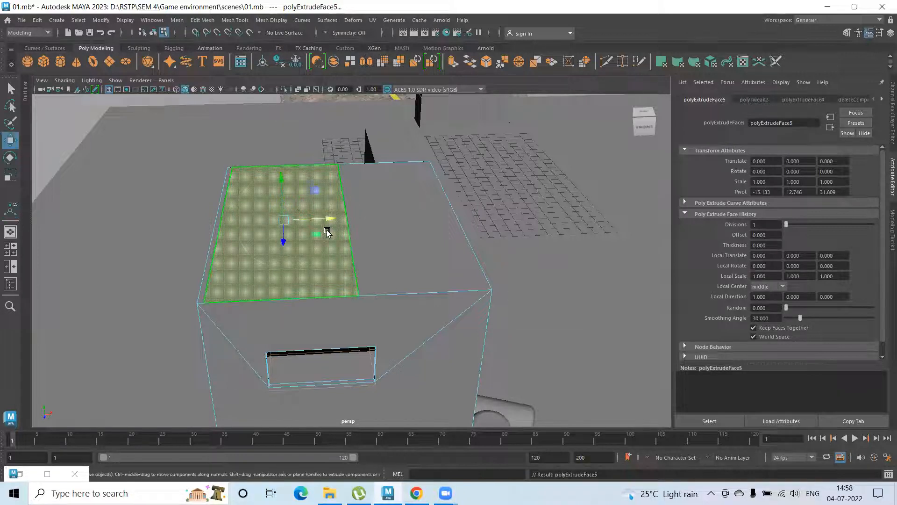
left_click_drag(281, 184, 284, 293)
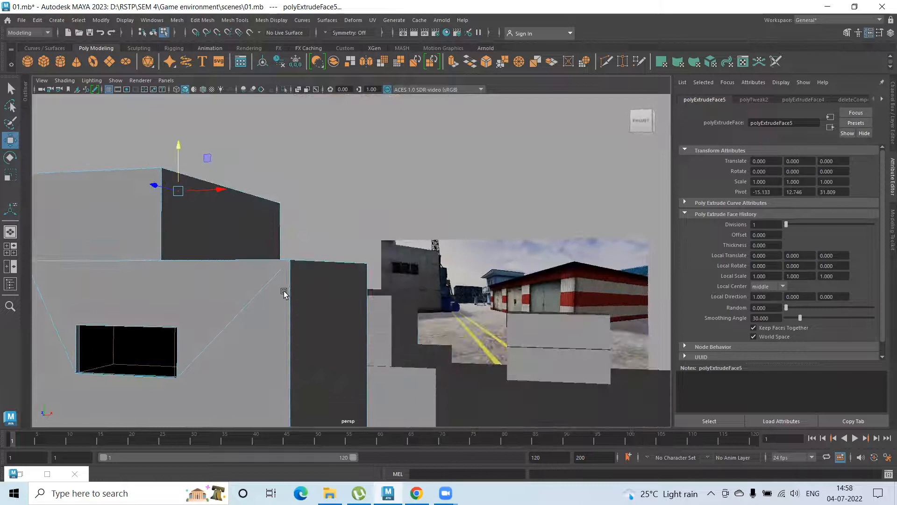
left_click_drag(228, 245, 186, 228, "alt")
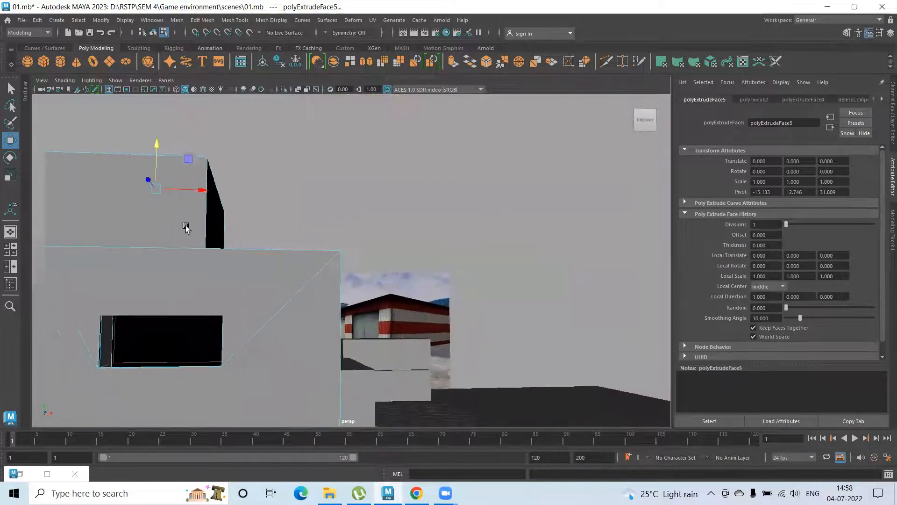
Raise the top face of the upper block on the large box to make the block taller
scroll(186, 211, "down", 3)
middle_click_drag(188, 200, 201, 222, "alt")
left_click_drag(205, 191, 203, 145)
left_click_drag(306, 261, 328, 324, "alt")
Move the upper block's right side face inward to narrow the block, and return to object selection
left_click(269, 243)
left_click_drag(303, 242, 262, 231)
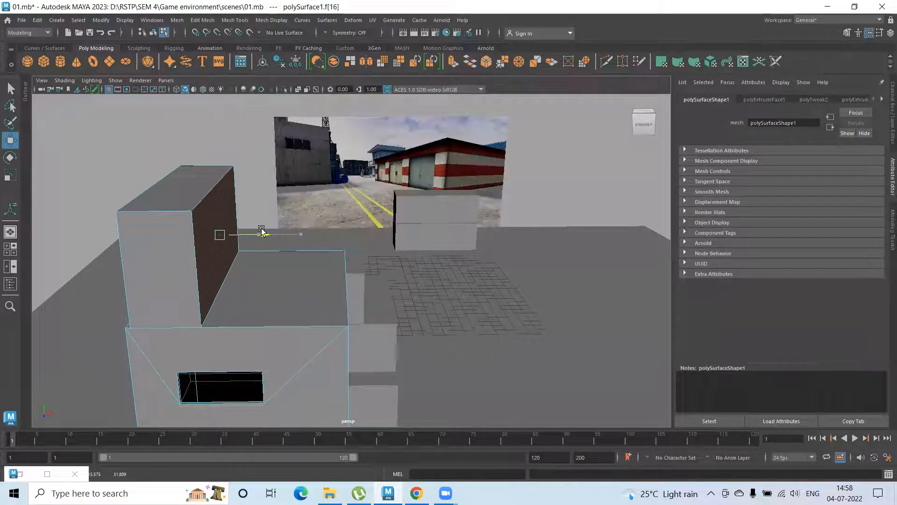
left_click_drag(245, 272, 239, 259, "alt")
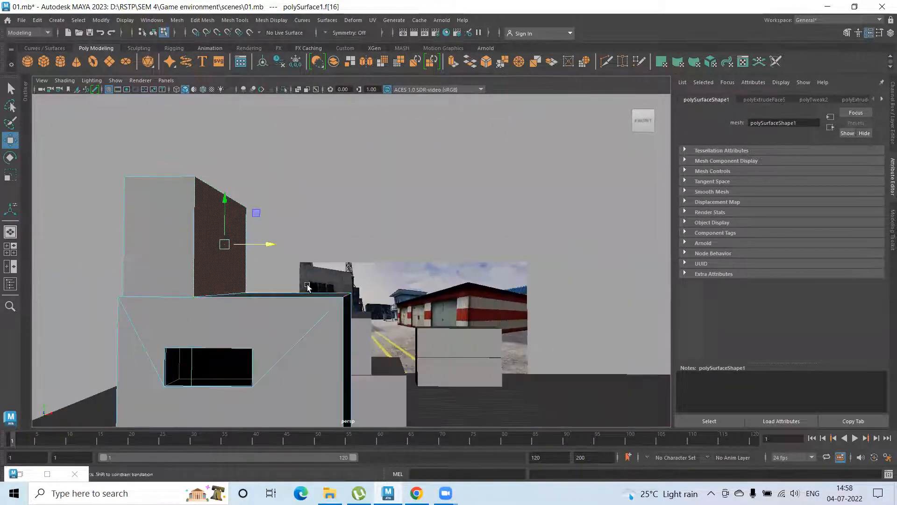
left_click_drag(307, 286, 300, 288, "alt")
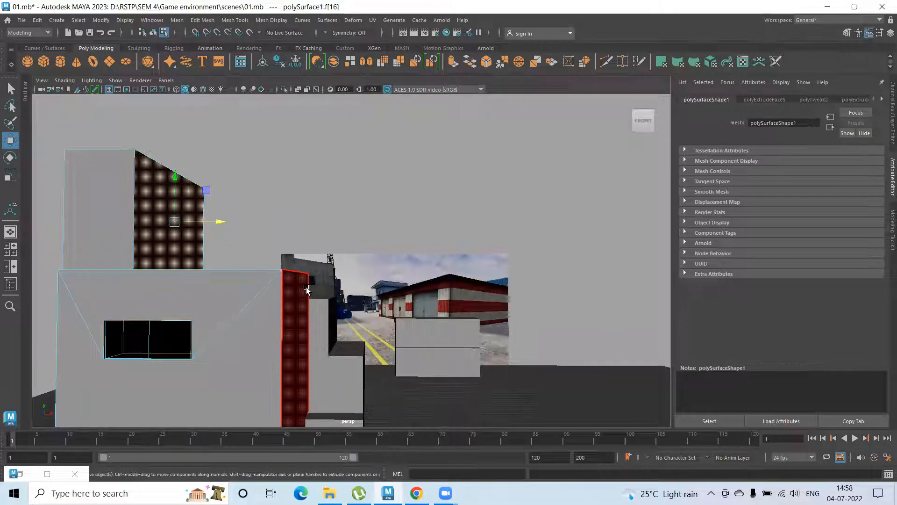
right_click_drag(147, 216, 199, 194)
left_click(229, 196)
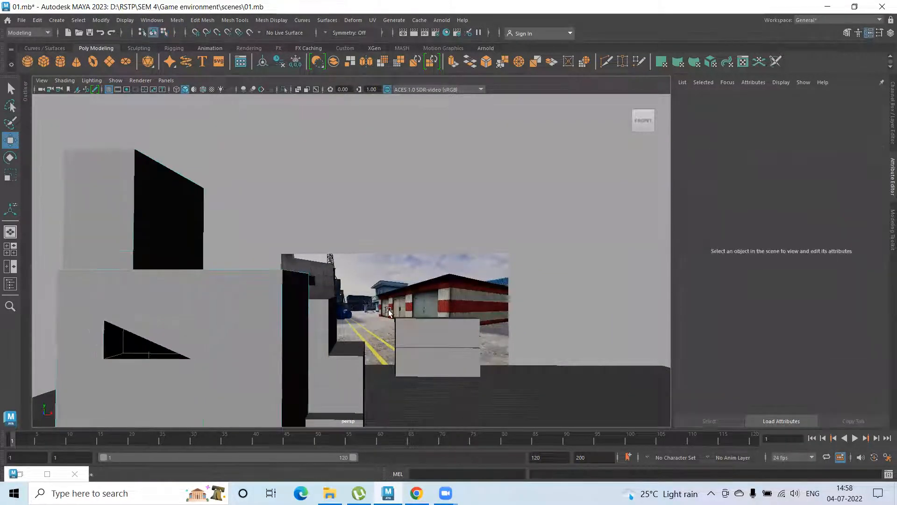
Save the scene with the finished building block-out
middle_click_drag(374, 298, 301, 250, "alt")
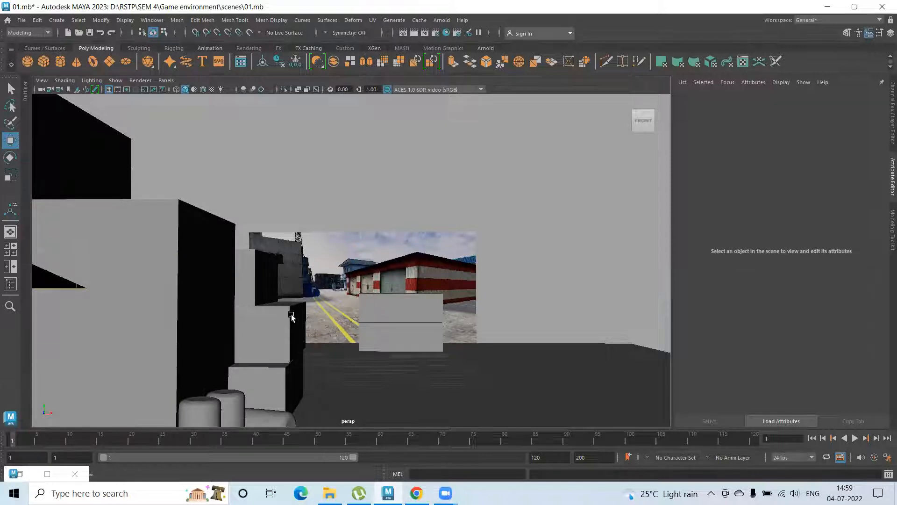
scroll(330, 284, "down", 2)
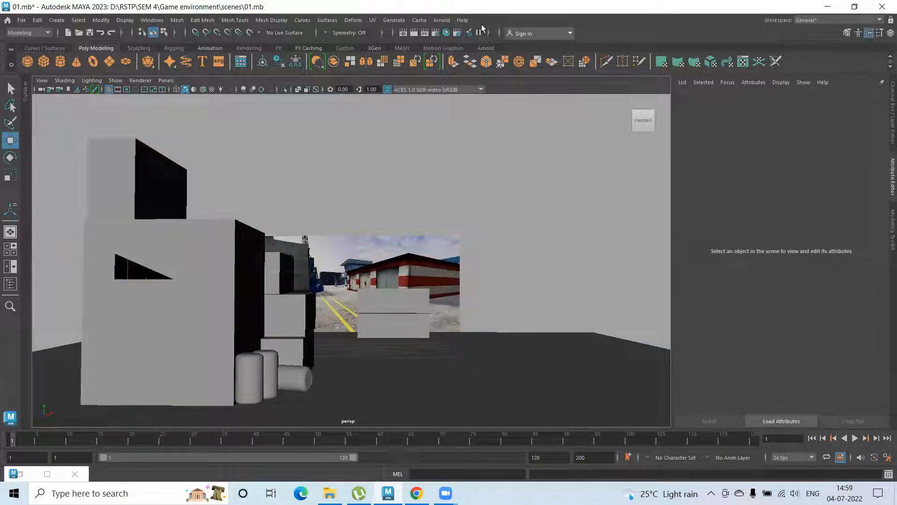
key("ctrl+s")
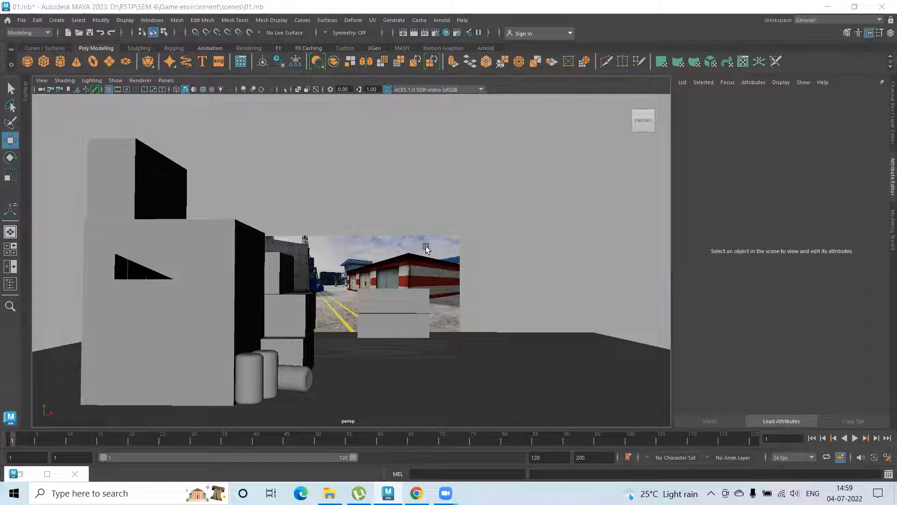
Examine the concrete building, crane tower, stacked containers and roofline in the reference image up close
left_click_drag(378, 273, 375, 203, "alt")
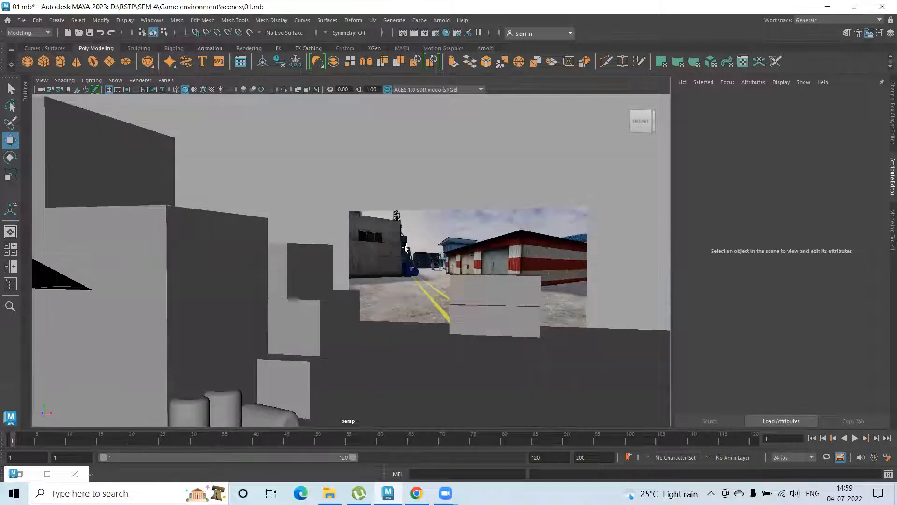
right_click_drag(405, 248, 475, 215, "alt")
right_click_drag(377, 227, 528, 201, "alt")
middle_click_drag(392, 247, 288, 230, "alt")
left_click_drag(288, 230, 336, 215, "alt")
middle_click_drag(336, 215, 372, 247, "alt")
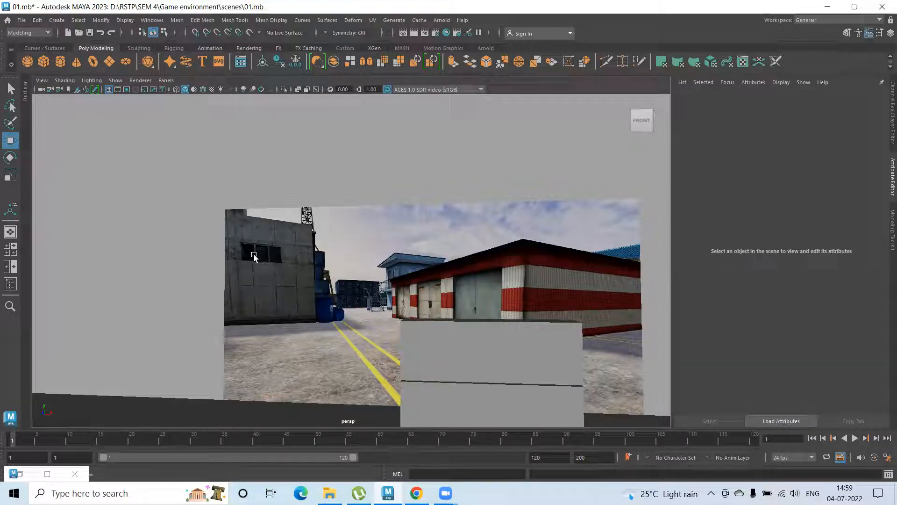
scroll(346, 286, "up", 2)
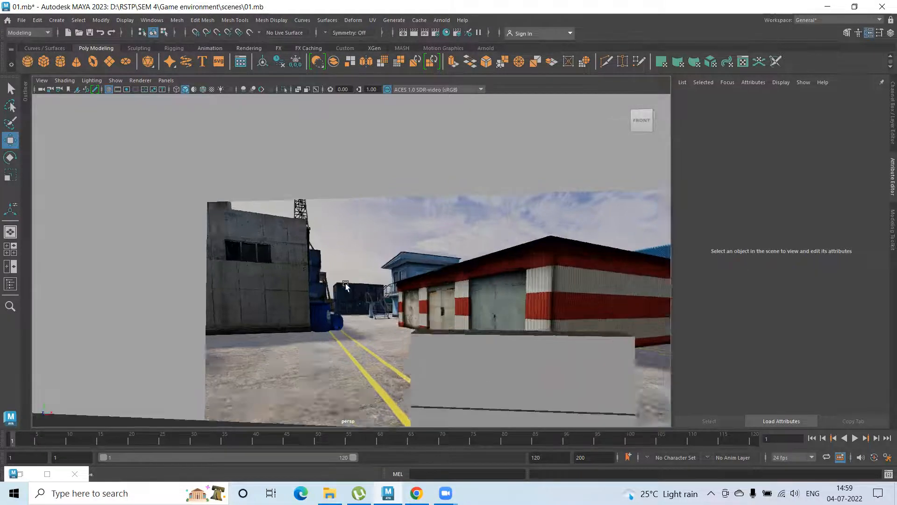
scroll(346, 286, "up", 5)
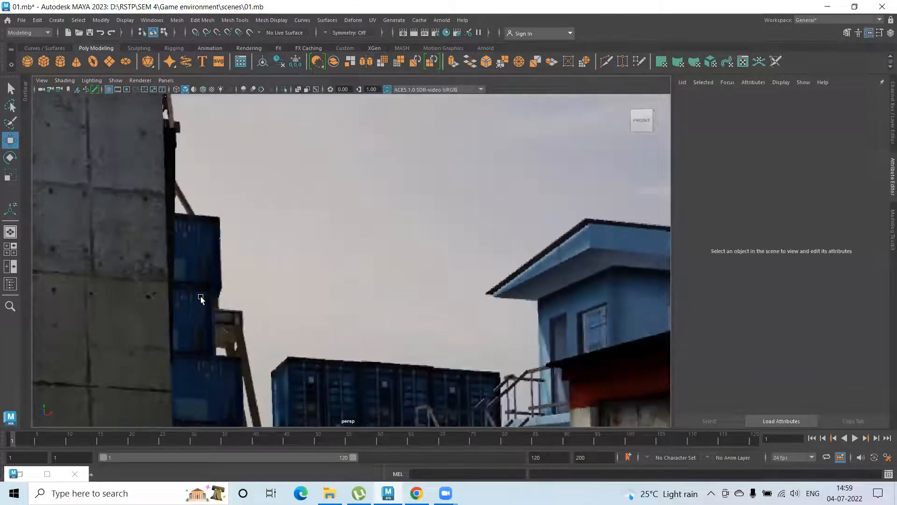
scroll(243, 360, "down", 2)
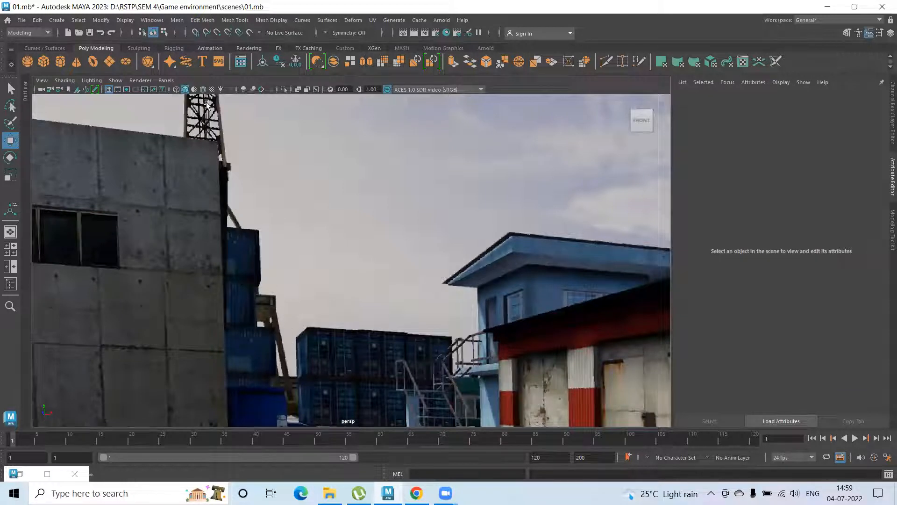
scroll(285, 252, "down", 3)
scroll(486, 353, "up", 3)
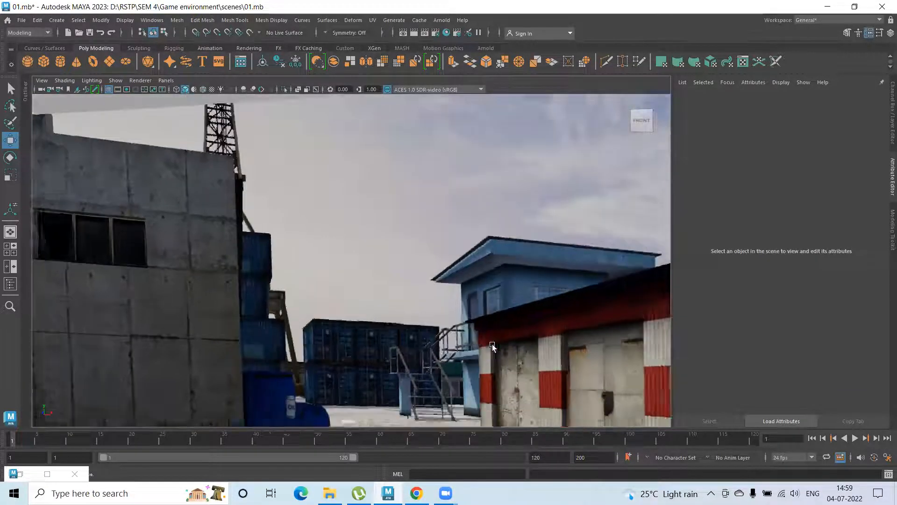
scroll(357, 329, "down", 1)
scroll(348, 355, "up", 3)
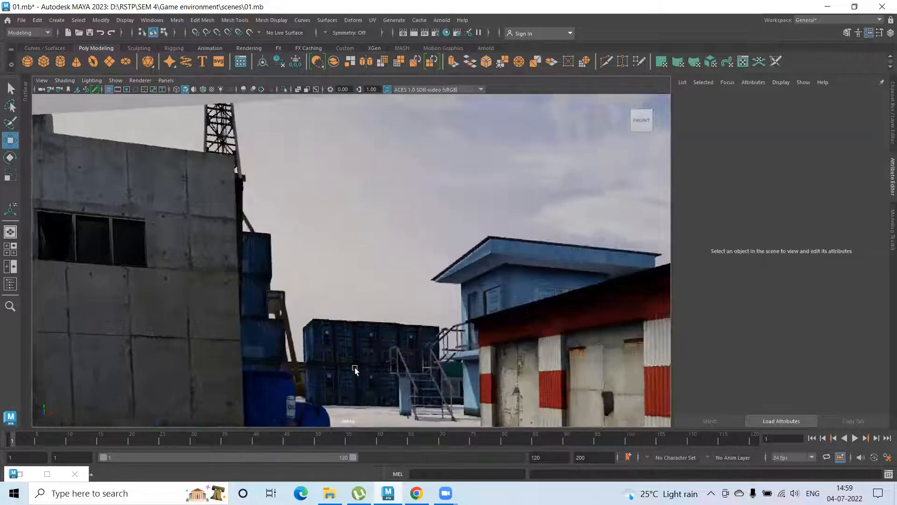
Examine the barrels, distant containers, metal stairs and blue building beside the striped warehouse in the reference image
key("space")
left_click(367, 330)
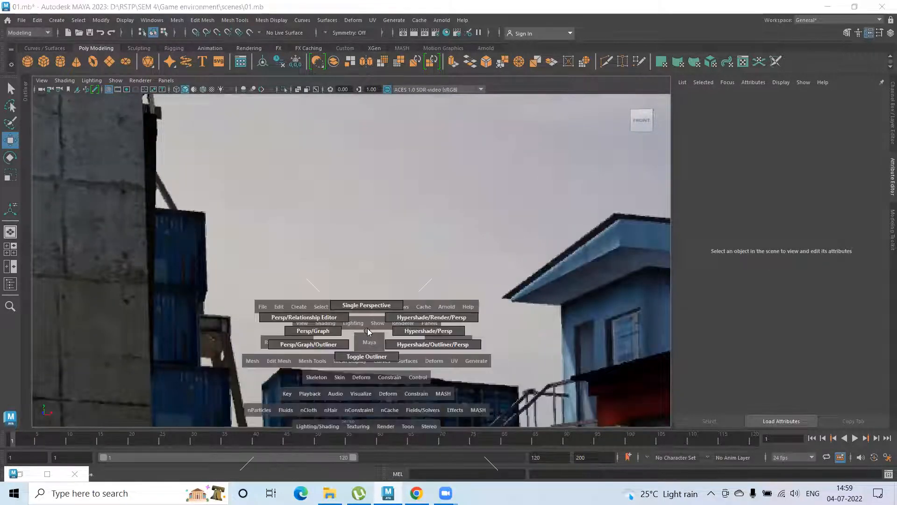
middle_click_drag(383, 354, 401, 170, "alt")
left_click_drag(401, 170, 369, 327, "alt")
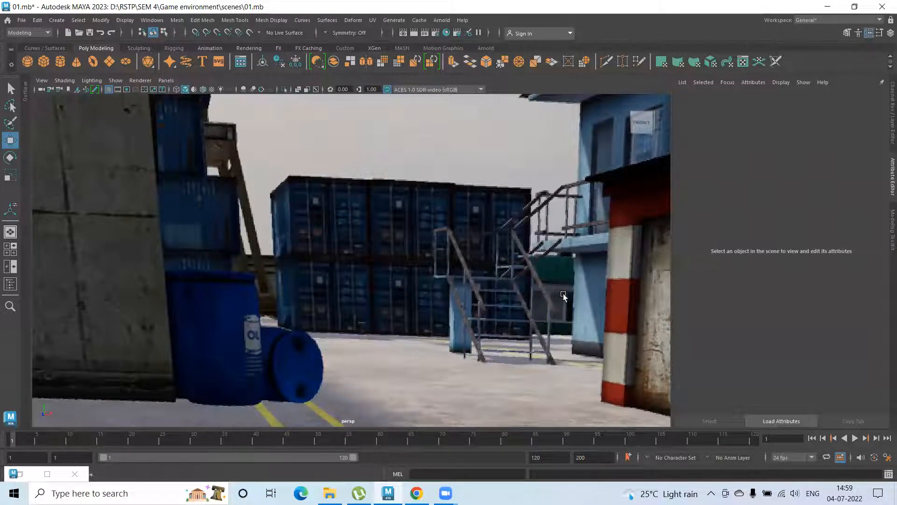
scroll(559, 286, "down", 3)
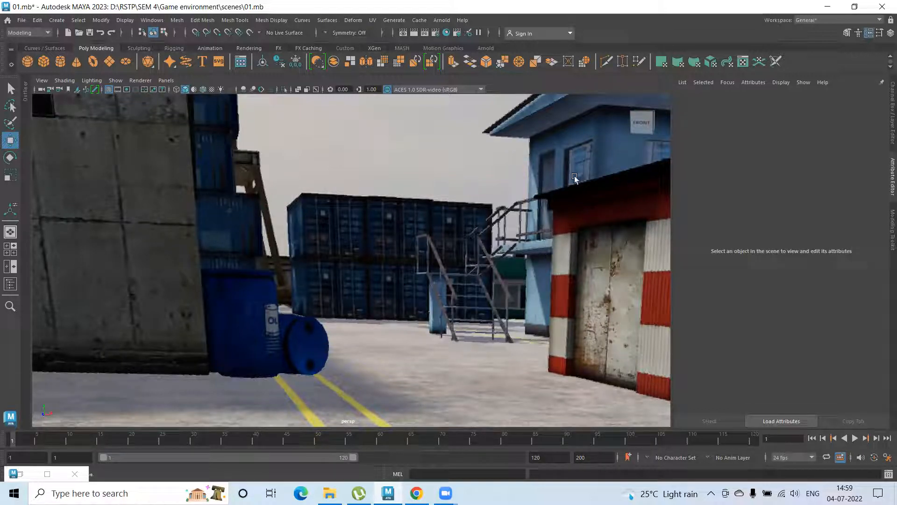
left_click_drag(537, 226, 562, 267, "alt")
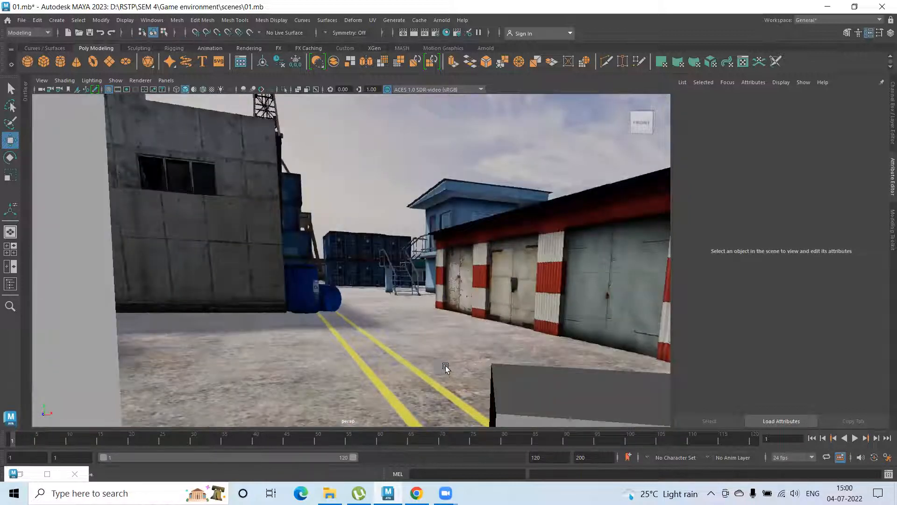
scroll(445, 367, "down", 5)
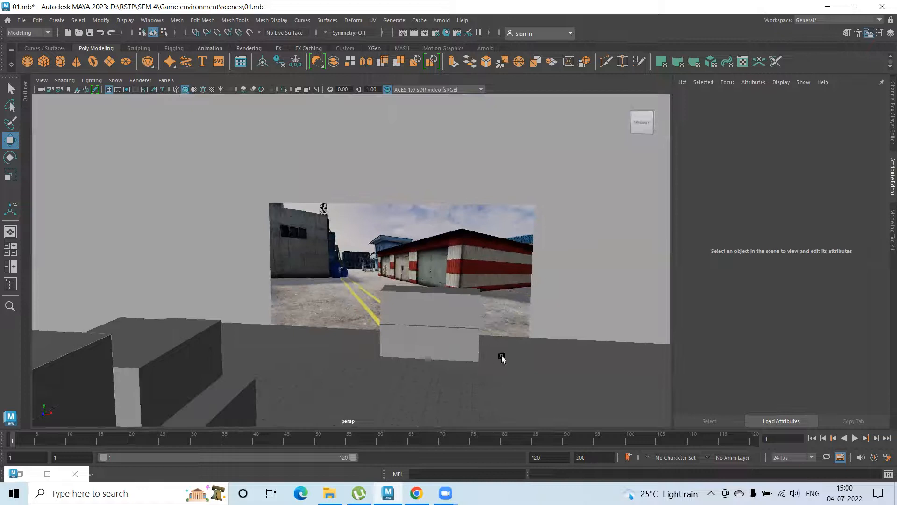
Duplicate the lowest box of the stack and move the copy onto the open ground to its right
key("space")
left_click_drag(507, 287, 114, 280, "alt")
left_click(97, 291)
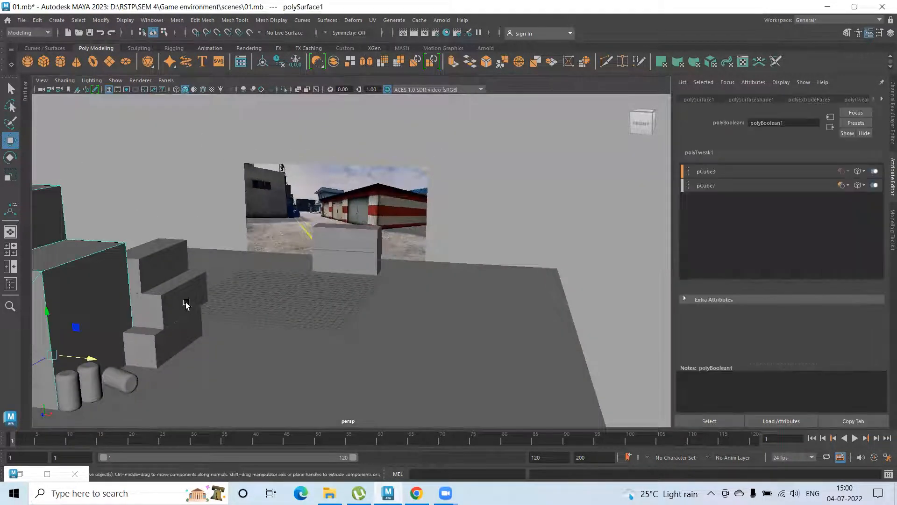
left_click(176, 340)
key("ctrl+d")
left_click_drag(209, 341, 378, 371)
Shorten the duplicated box in depth and scale it into a nearly cubic block
key("r")
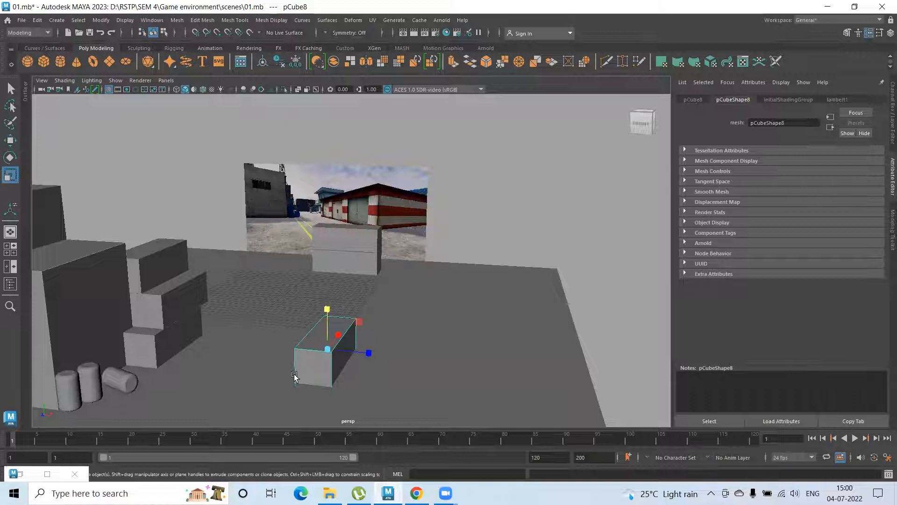
left_click_drag(358, 327, 374, 346)
middle_click_drag(645, 367, 363, 329, "alt")
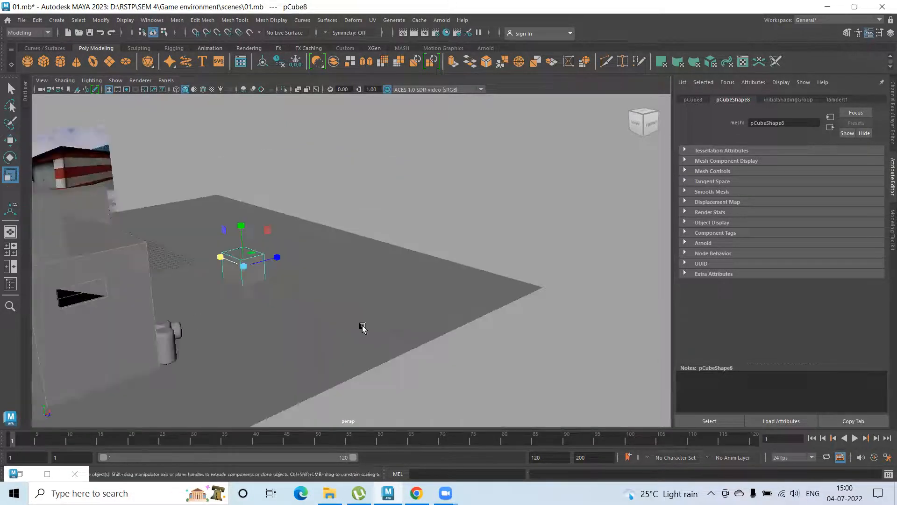
right_click_drag(174, 270, 312, 282, "alt")
middle_click_drag(312, 283, 451, 279, "alt")
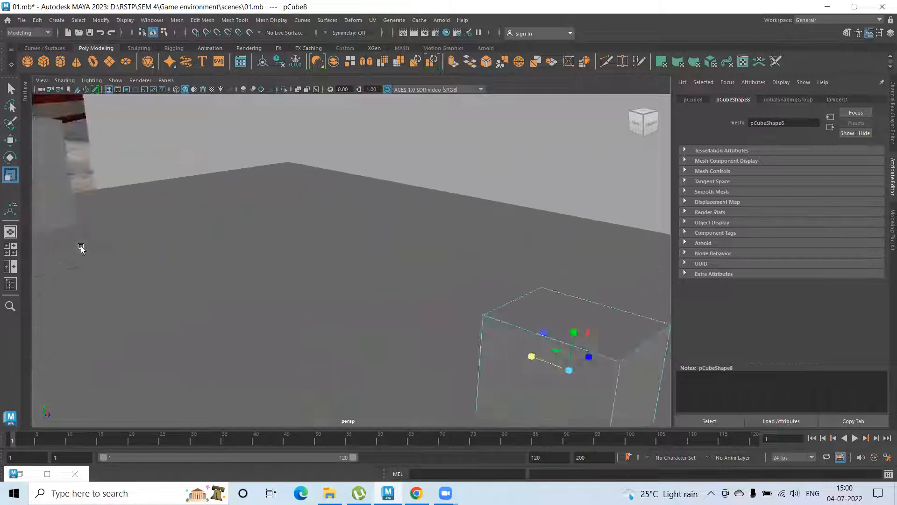
right_click_drag(81, 249, 57, 246, "alt")
right_click_drag(373, 301, 427, 310, "alt")
left_click_drag(427, 311, 365, 285, "alt")
key("w")
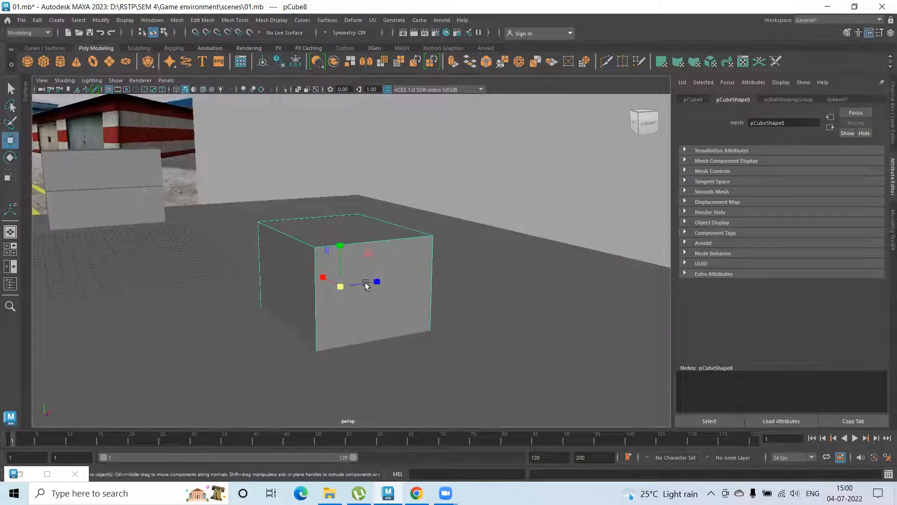
Position the cubic block on the right side of the yard and adjust its height to the ground plane
right_click_drag(367, 298, 325, 289, "alt")
left_click_drag(325, 289, 274, 257, "alt")
right_click_drag(275, 257, 314, 246, "alt")
middle_click_drag(314, 246, 384, 269, "alt")
left_click_drag(395, 242, 392, 218)
mouse_move(360, 266)
left_mouse_down("alt")
mouse_move(349, 253)
mouse_move(347, 261)
left_mouse_up("alt")
right_click_drag(294, 248, 397, 251, "alt")
left_click_drag(371, 177, 372, 184)
right_click_drag(399, 222, 272, 235, "alt")
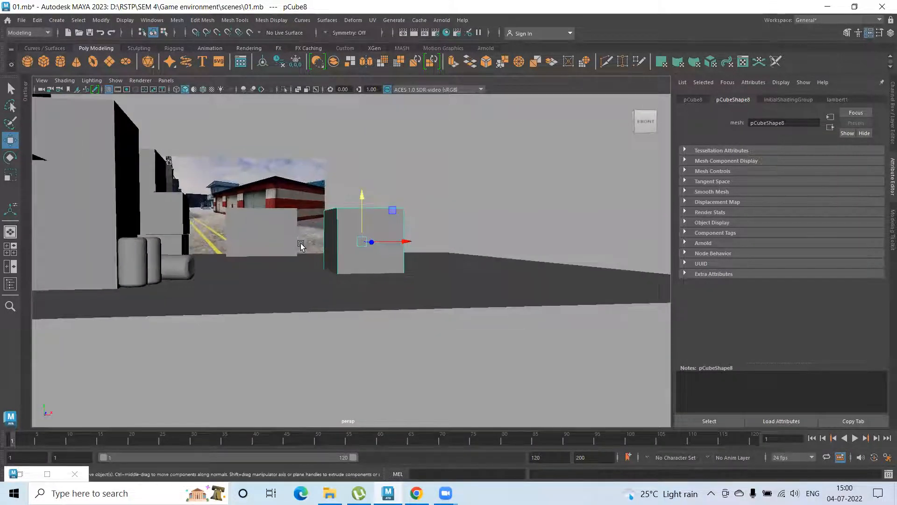
left_click(406, 242)
left_click_drag(387, 240, 397, 282)
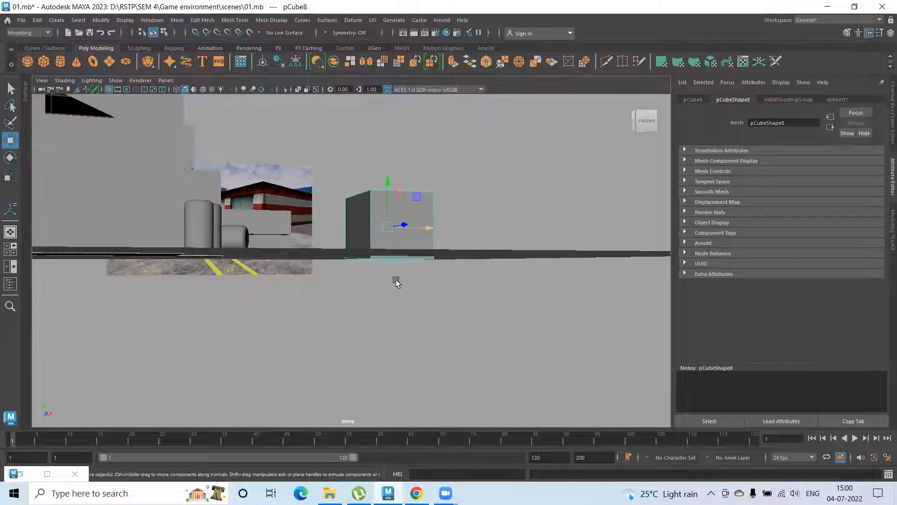
Select the vertices along the ground plane's front edge and pull them forward to extend the ground
left_click_drag(392, 323, 445, 317, "alt")
left_click_drag(279, 313, 426, 306, "alt")
left_click(364, 269)
right_click_drag(365, 269, 433, 225)
left_click_drag(433, 224, 543, 409)
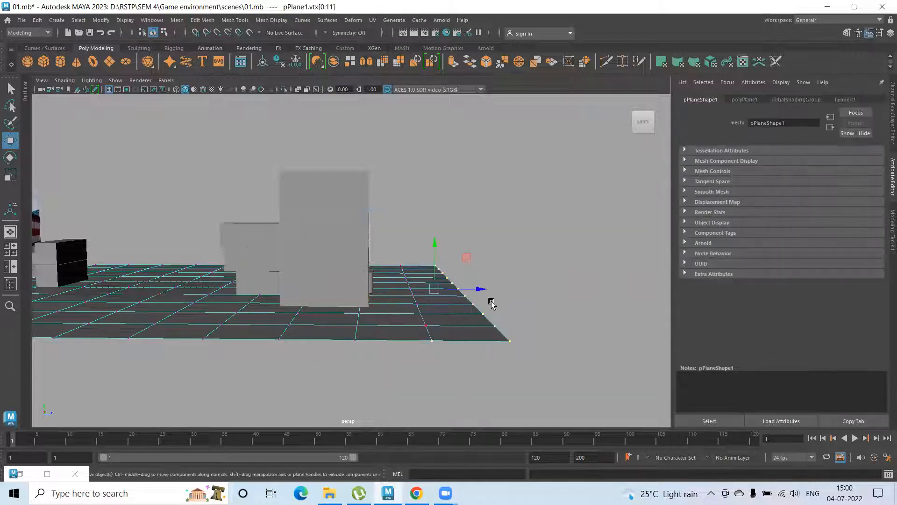
left_click_drag(504, 290, 667, 296)
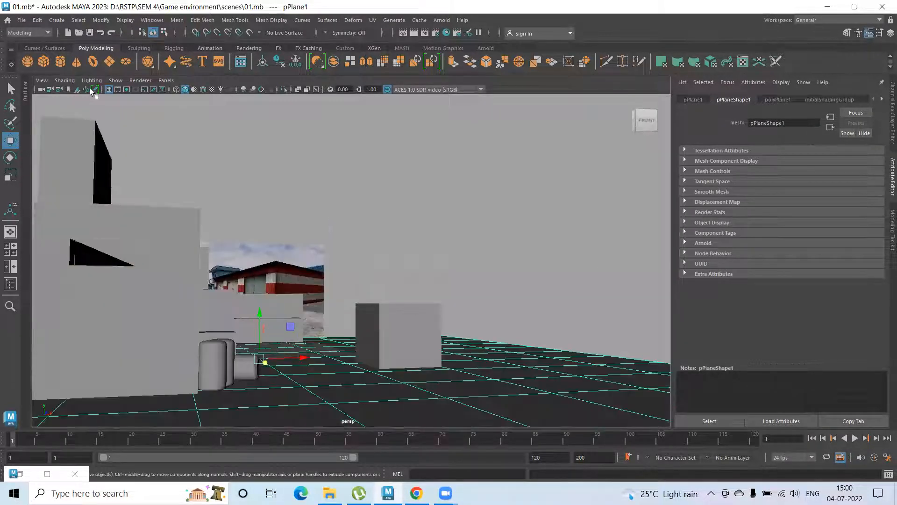
Turn on the resolution gate and frame the building, barrels, cubic block and reference image from the front inside it
left_click(126, 89)
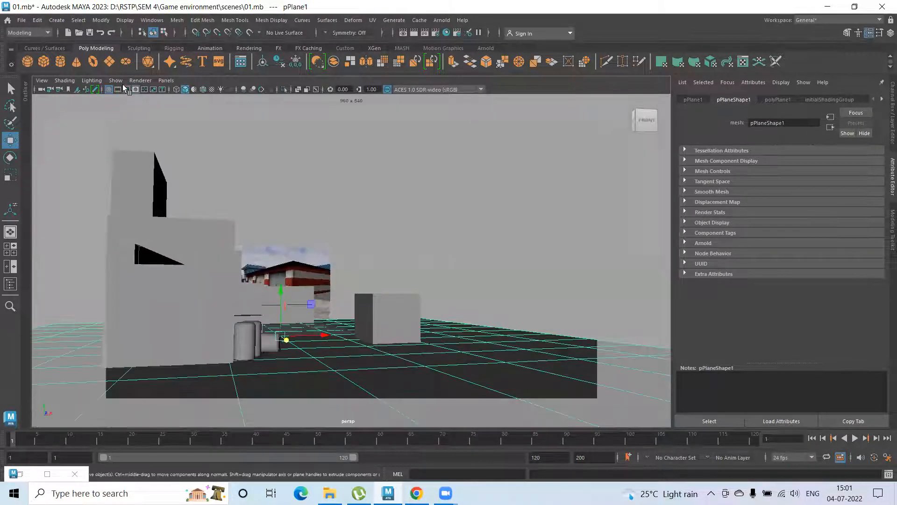
scroll(345, 274, "up", 2)
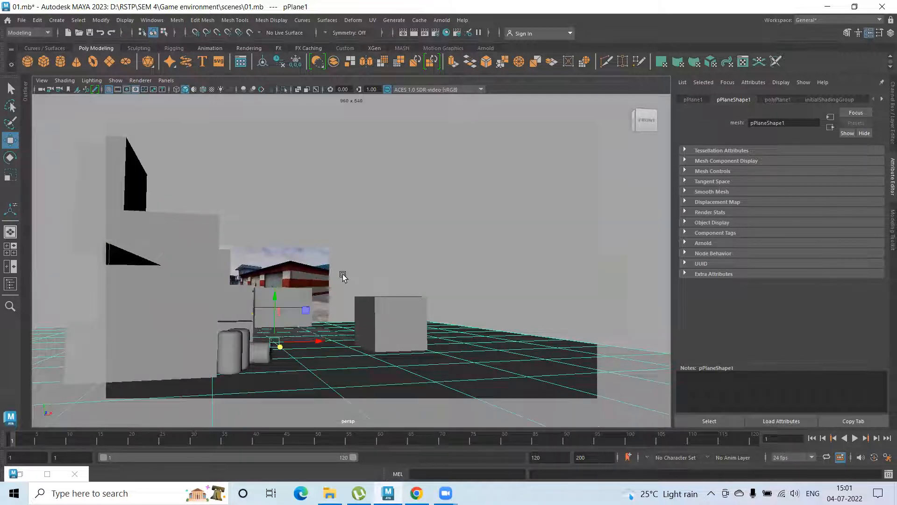
left_click_drag(343, 282, 385, 264, "alt")
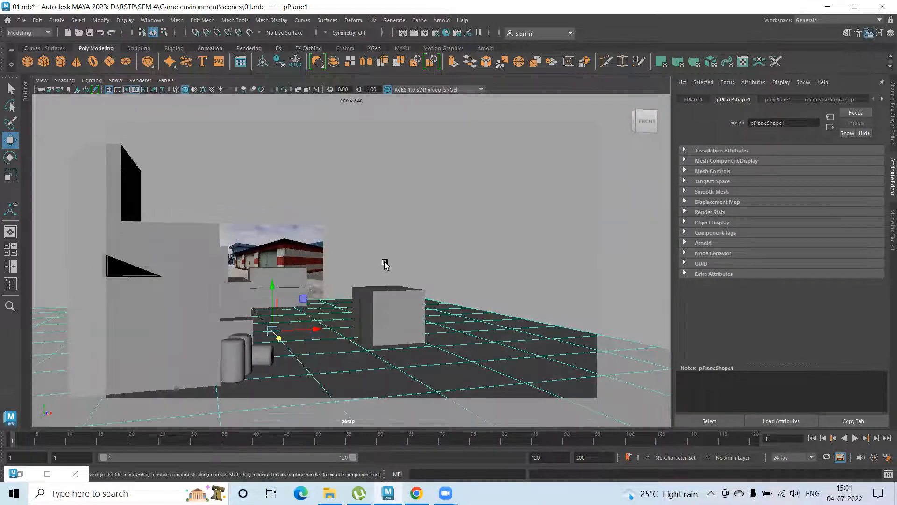
left_click_drag(354, 291, 351, 277, "alt")
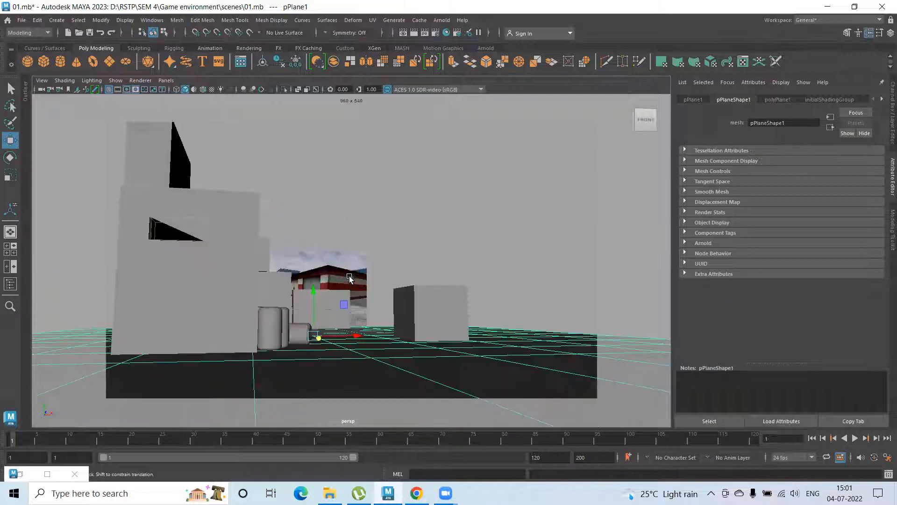
left_click_drag(369, 225, 346, 262, "alt")
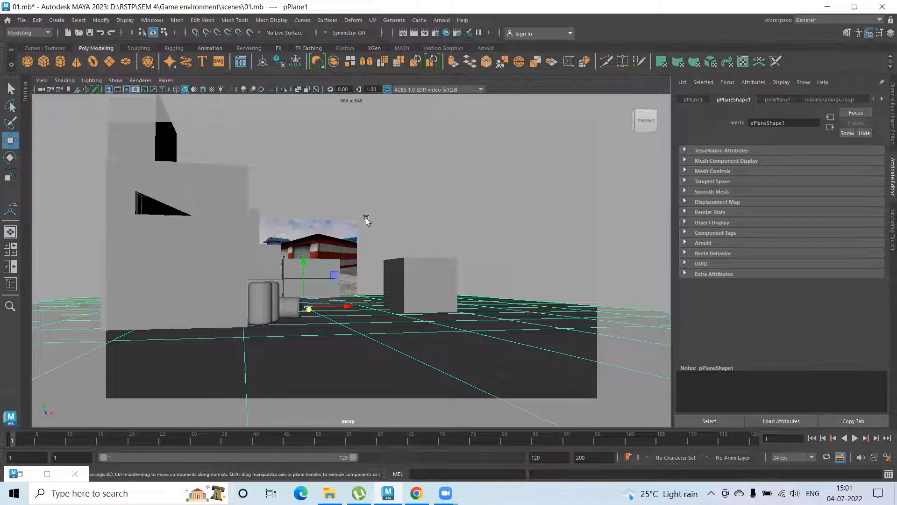
middle_click_drag(361, 200, 357, 185, "alt")
left_click_drag(321, 215, 319, 224, "alt")
middle_click_drag(319, 225, 349, 227, "alt")
left_click_drag(310, 221, 307, 226, "alt")
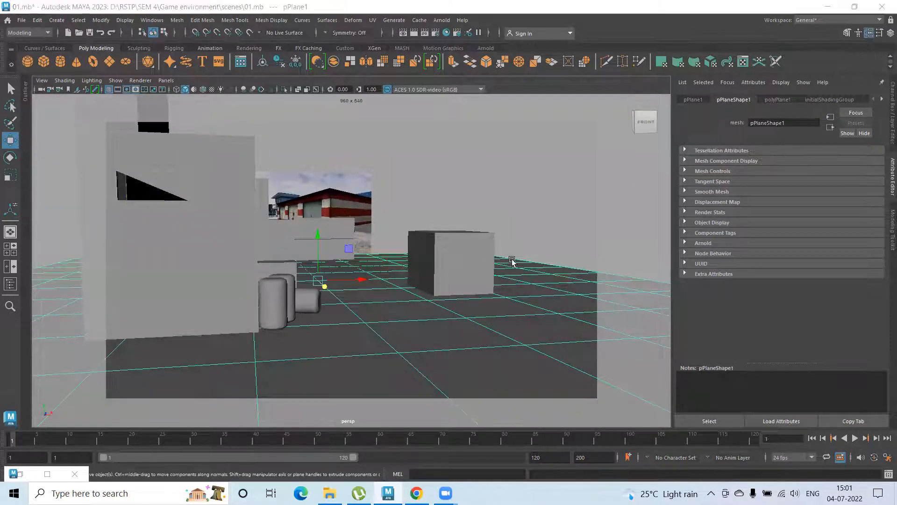
middle_click_drag(438, 282, 440, 289, "alt")
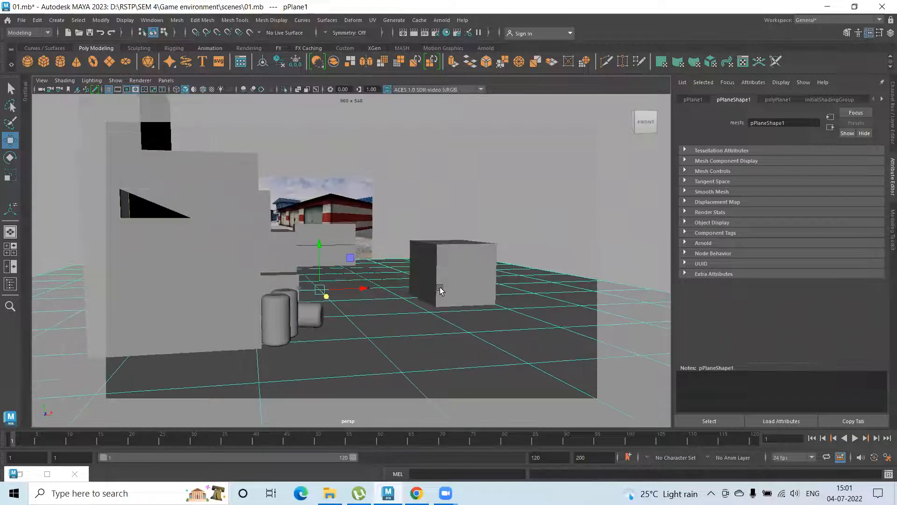
Adjust the front framing of the yard, select the perspective camera and key it at frame 1
mouse_move(360, 274)
left_mouse_down("alt")
mouse_move(388, 275)
mouse_move(406, 294)
mouse_move(360, 292)
mouse_move(423, 265)
mouse_move(402, 280)
mouse_move(414, 271)
mouse_move(429, 284)
mouse_move(427, 292)
mouse_move(365, 287)
left_mouse_up("alt")
left_click_drag(369, 286, 388, 294, "alt")
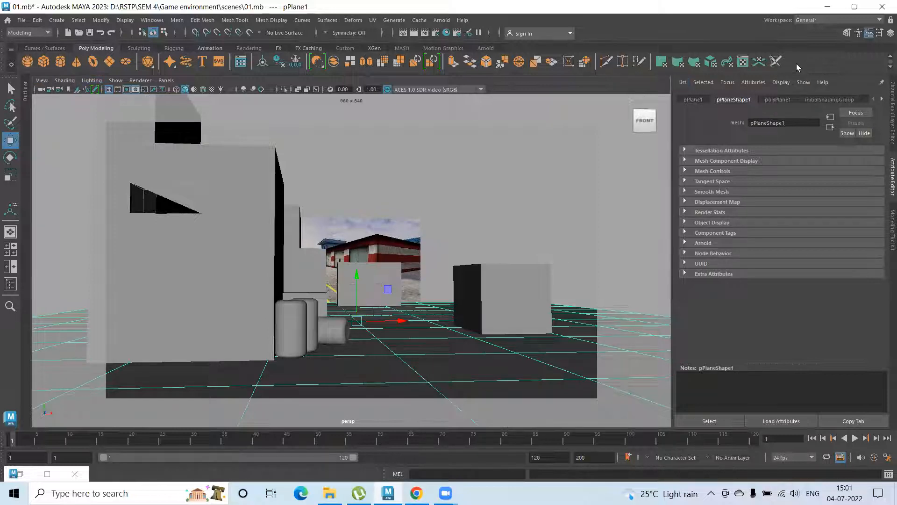
left_click(42, 81)
left_click(61, 97)
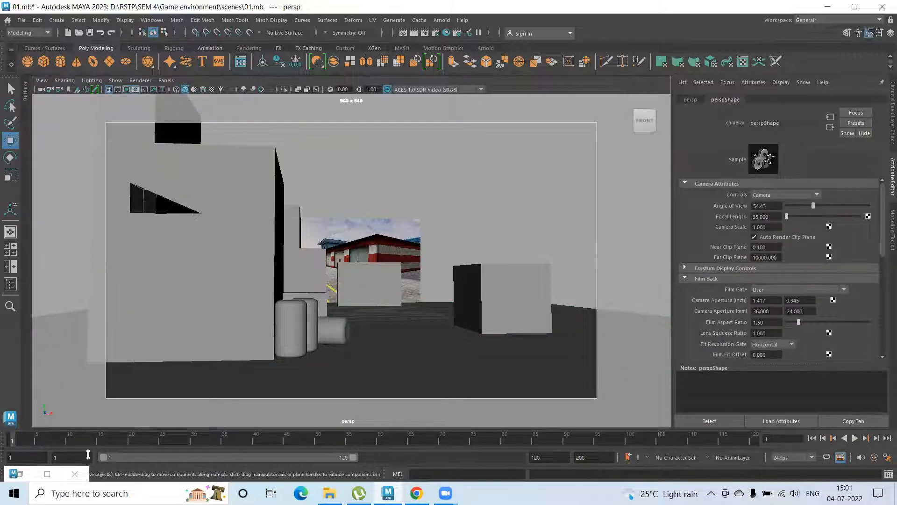
key("s")
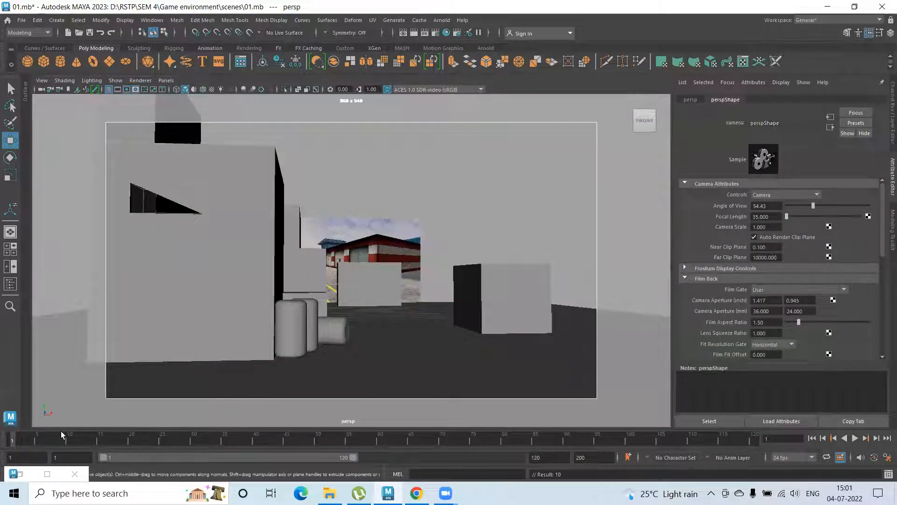
Orbit away from the shot and change the current frame to check that the keyed camera framing is restored
key("alt+v")
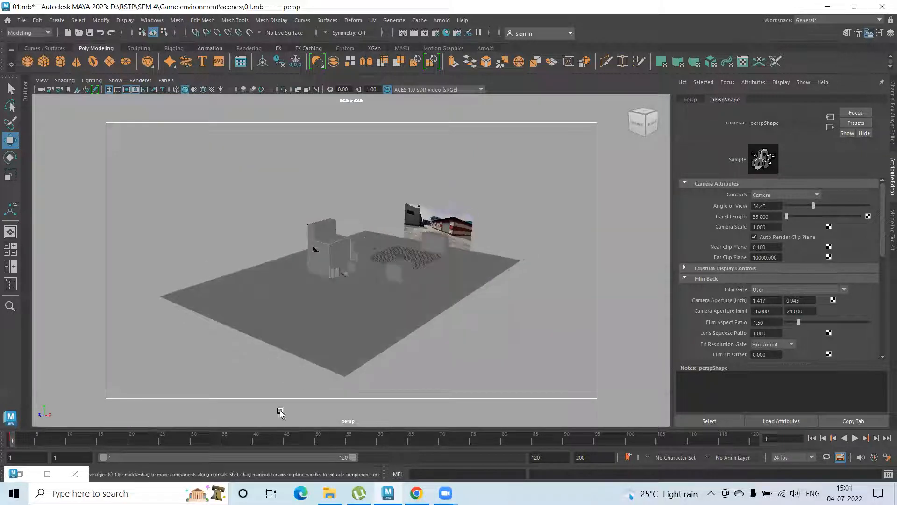
left_click(240, 436)
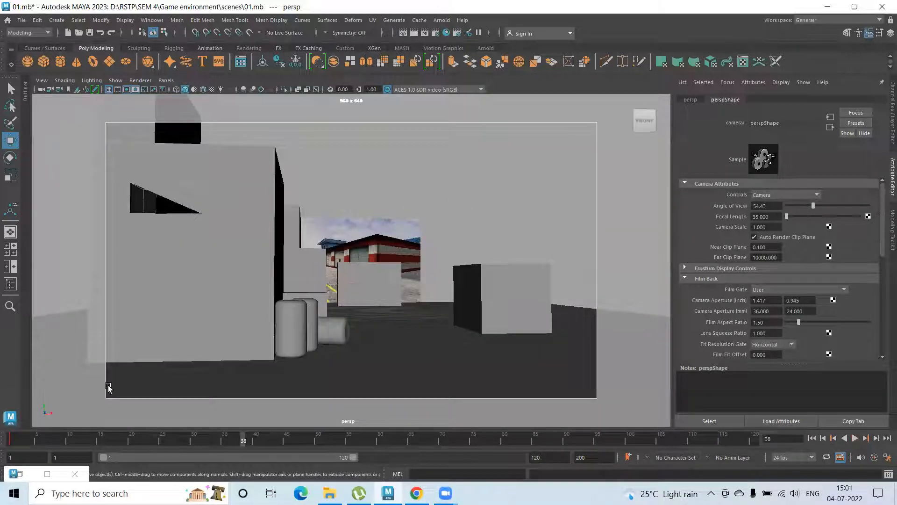
left_click(41, 80)
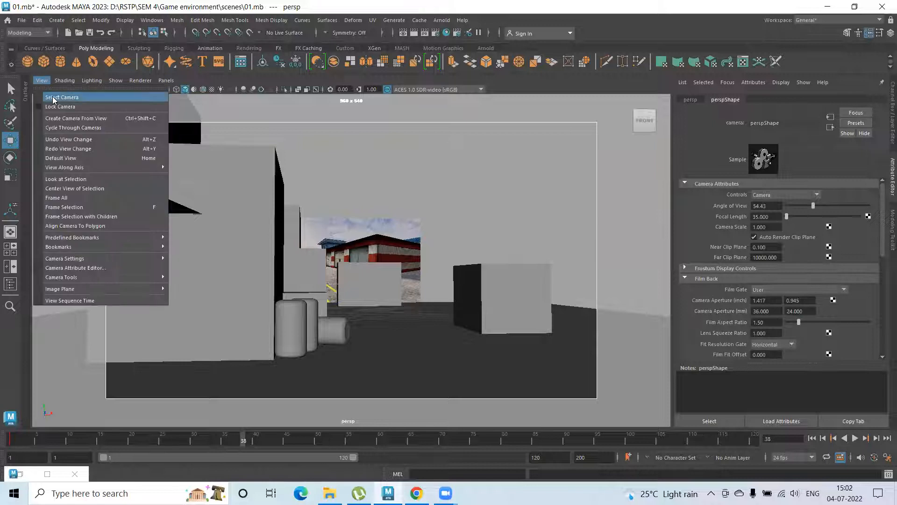
left_click(508, 83)
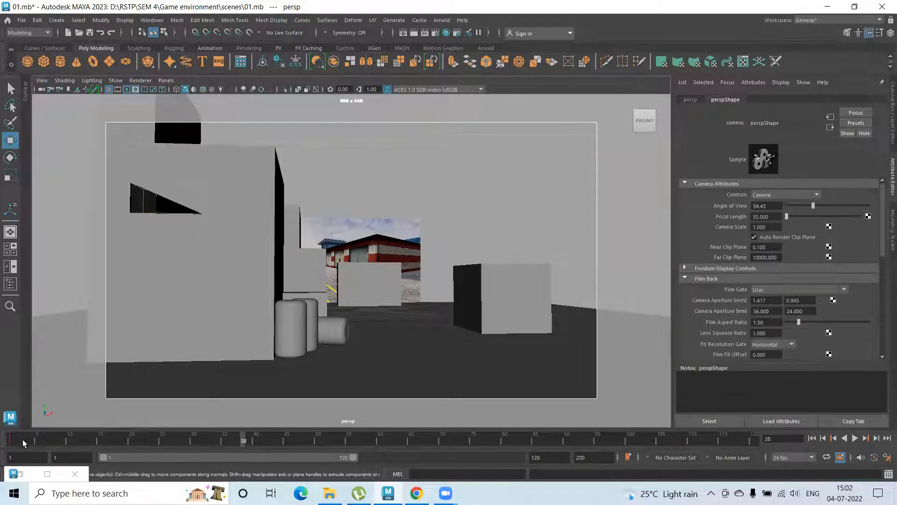
left_click(431, 184)
left_click_drag(415, 275, 316, 292, "alt")
middle_click_drag(288, 299, 435, 302, "alt")
left_click_drag(407, 311, 325, 415, "alt")
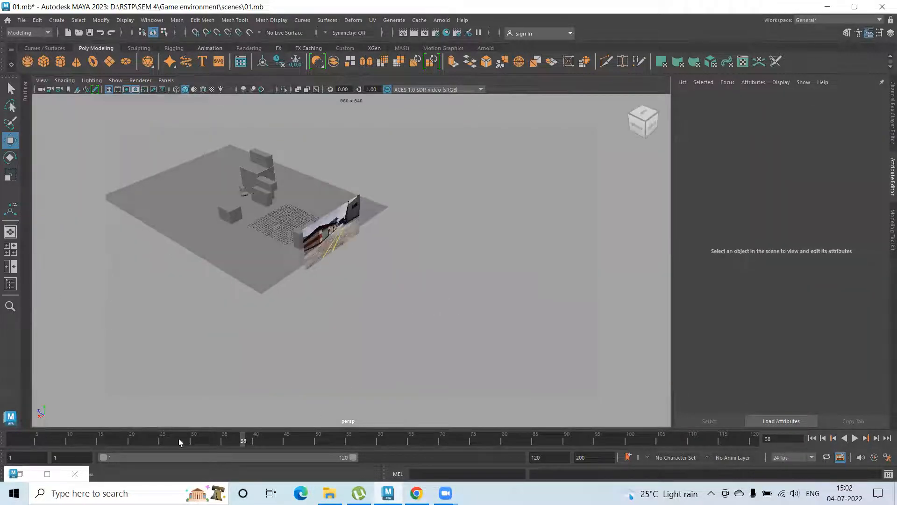
left_click_drag(179, 442, 75, 439)
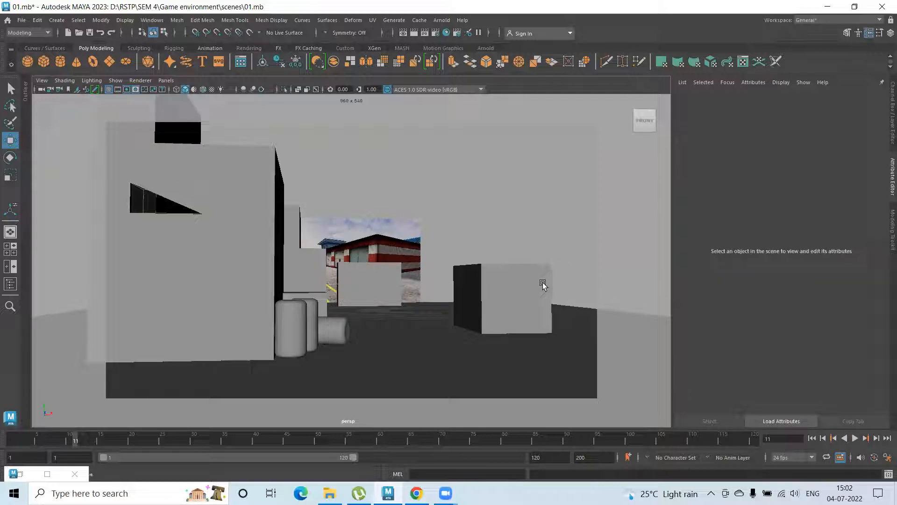
Move the cubic block on the right side of the yard farther back toward the reference image
left_click(493, 281)
left_click_drag(465, 310, 482, 230, "alt")
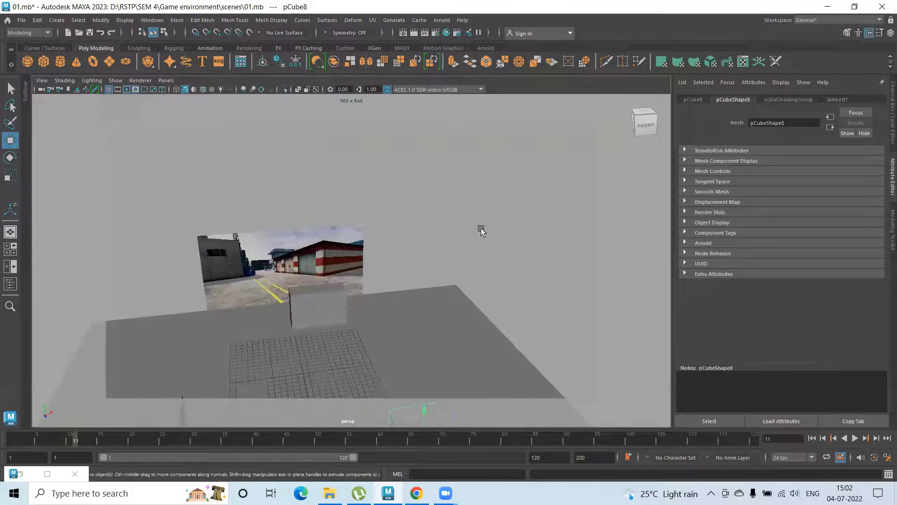
key("f")
scroll(335, 279, "down", 5)
left_click_drag(397, 329, 414, 312, "alt")
left_click_drag(388, 272, 333, 253)
mouse_move(378, 284)
left_mouse_down("alt")
mouse_move(358, 281)
mouse_move(363, 288)
left_mouse_up("alt")
Duplicate the cubic block and place the copy in front of it at the right edge of the keyed camera frame
key("ctrl+d")
left_click_drag(345, 252, 475, 355)
left_click_drag(414, 338, 352, 283, "alt")
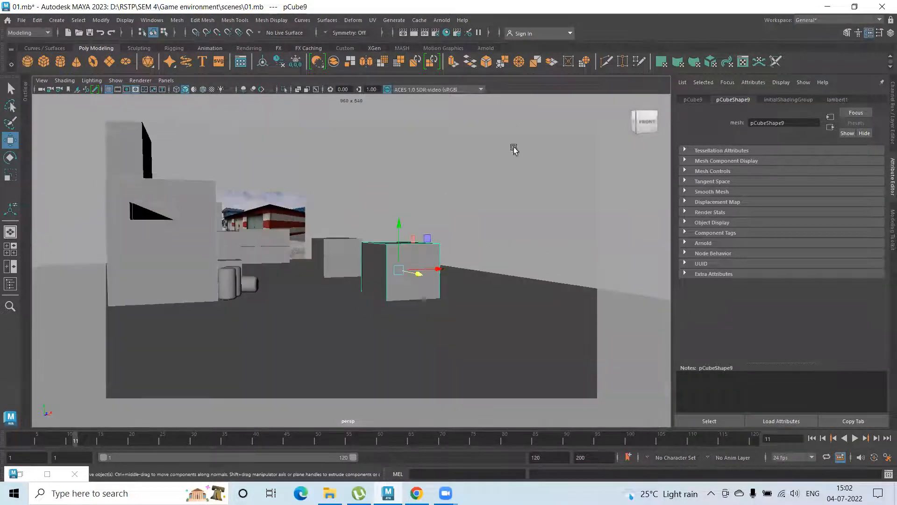
left_click_drag(168, 439, 184, 438)
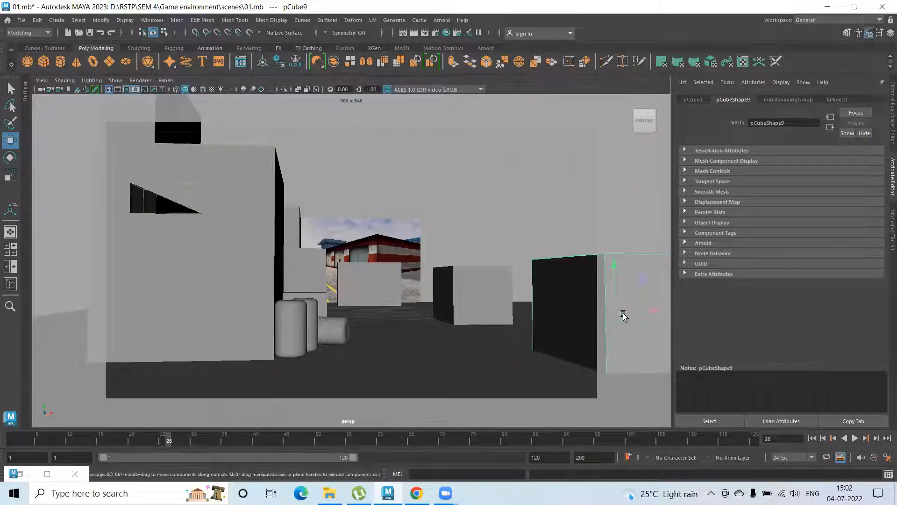
mouse_move(621, 313)
middle_mouse_down()
mouse_move(601, 307)
mouse_move(610, 312)
middle_mouse_up()
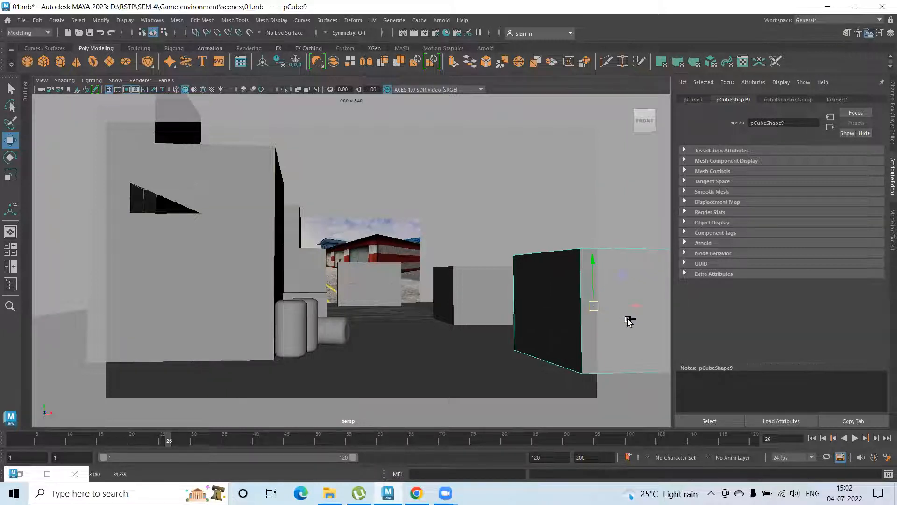
key("ctrl+z")
scroll(525, 327, "down", 5)
mouse_move(525, 326)
left_mouse_down("alt")
mouse_move(537, 338)
mouse_move(509, 320)
left_mouse_up("alt")
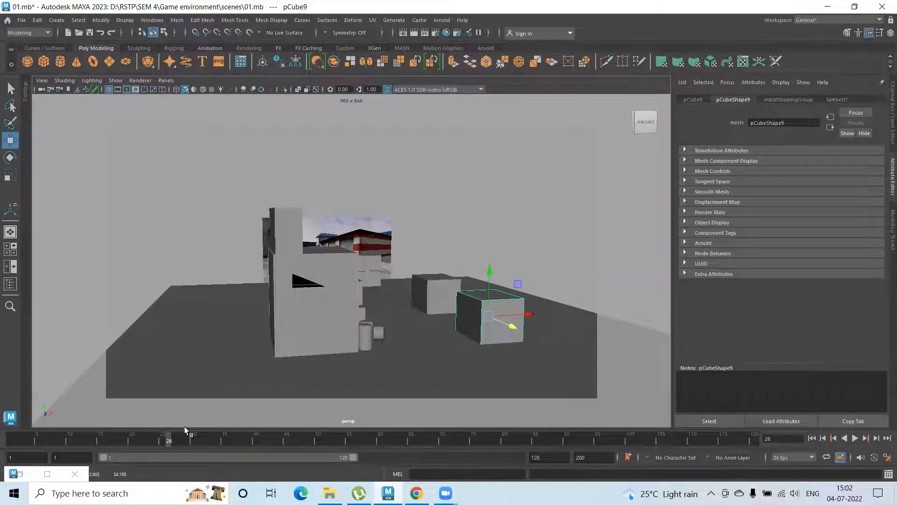
left_click(144, 436)
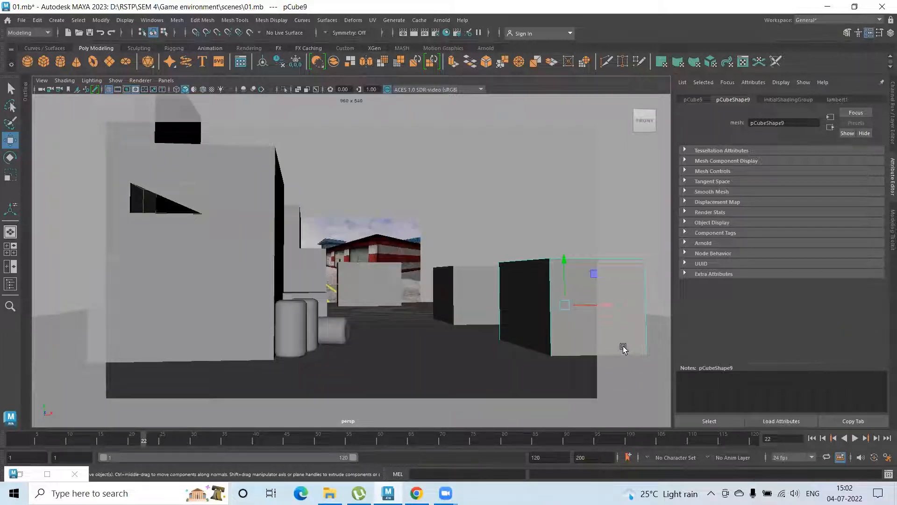
Lengthen the duplicated block along the yard's depth by pulling out its two end faces
right_click_drag(584, 220, 581, 235)
left_click(591, 329)
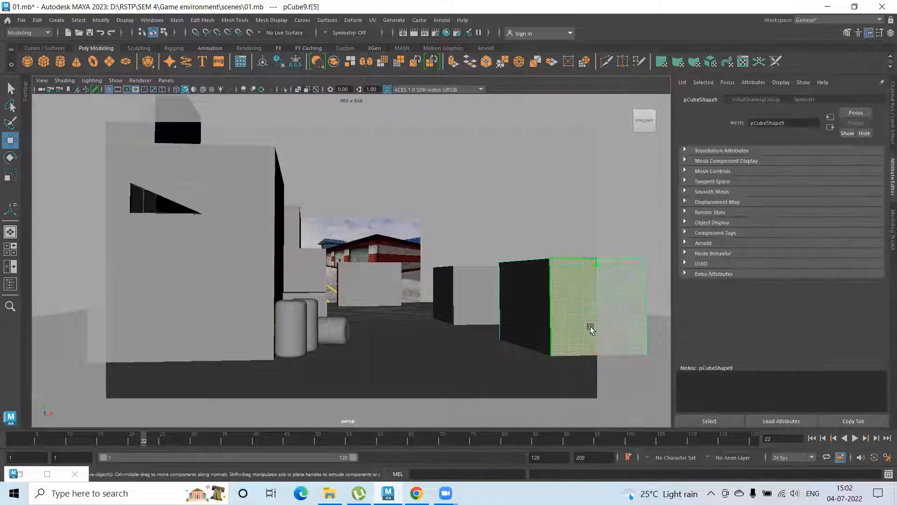
left_click_drag(472, 279, 526, 328, "alt")
left_click_drag(375, 264, 369, 287, "alt")
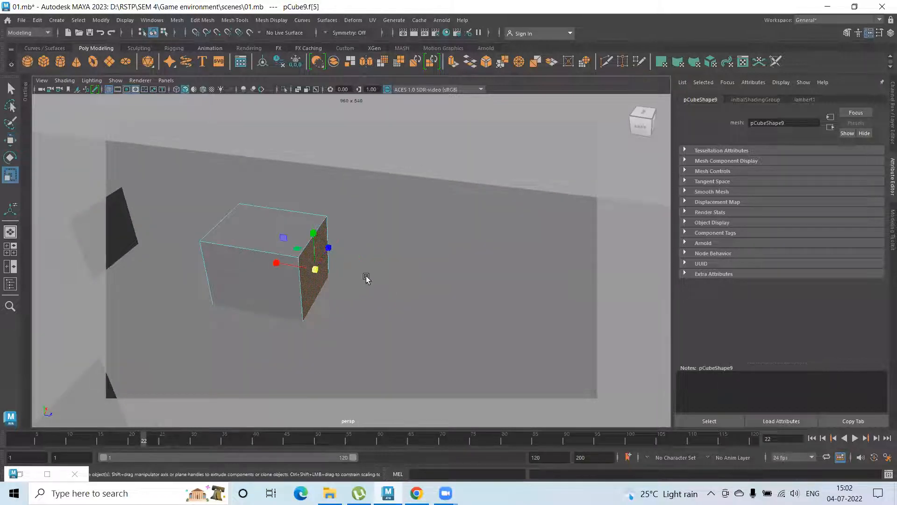
left_click_drag(357, 278, 413, 290)
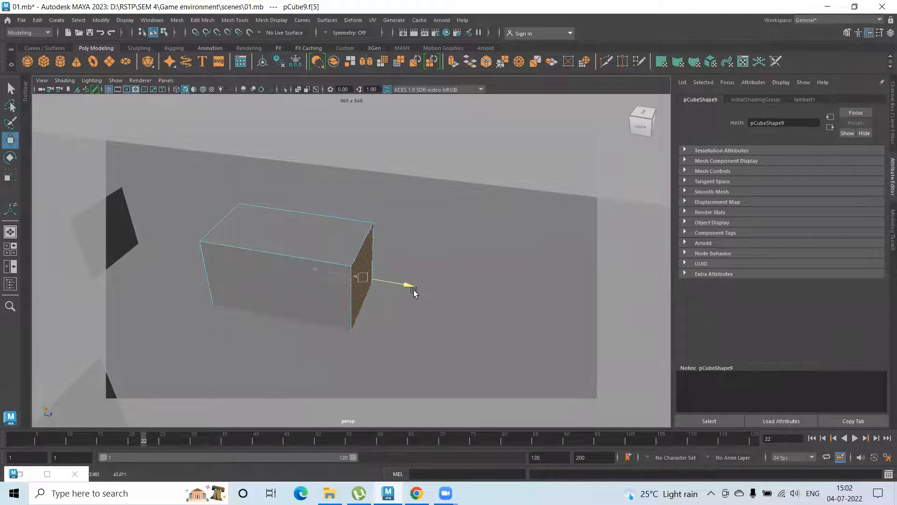
left_click_drag(280, 282, 311, 304, "alt")
left_click(413, 303)
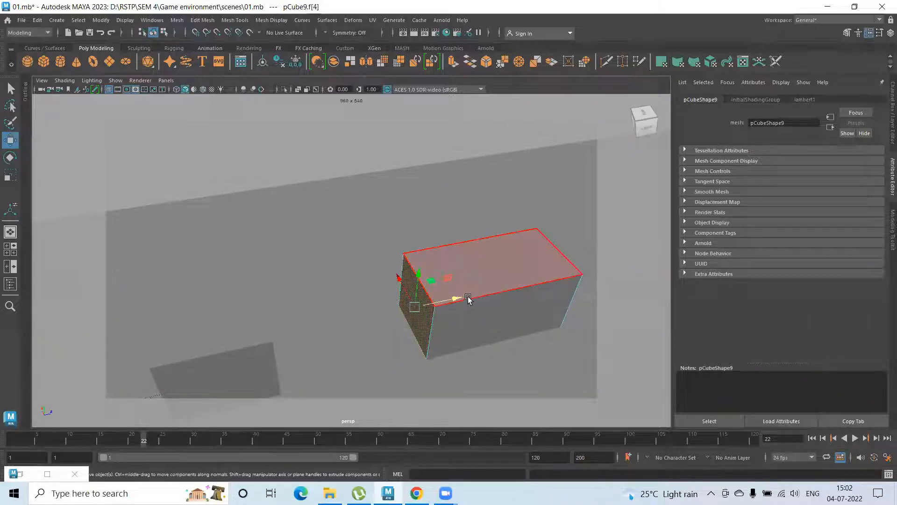
left_click_drag(416, 300, 369, 262, "alt")
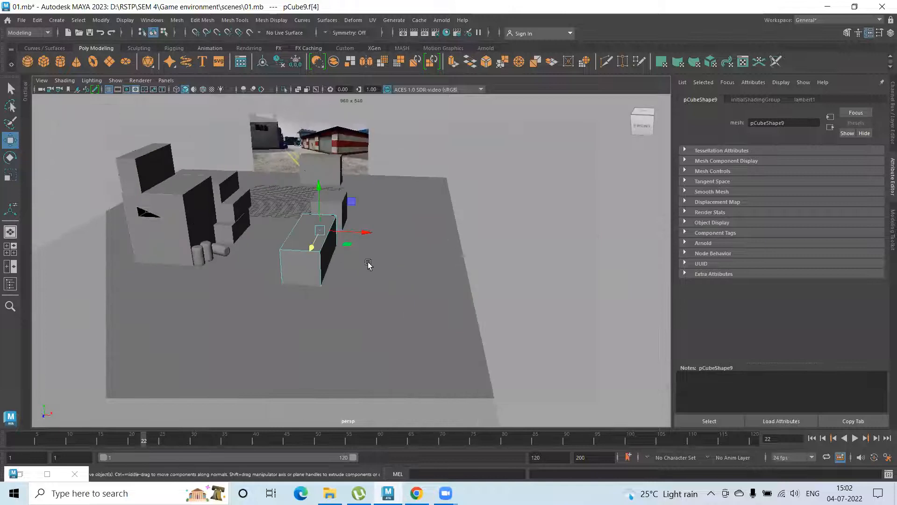
Widen the long block by pulling its outer side face toward the ground's right edge, and return to object selection
left_click(327, 260)
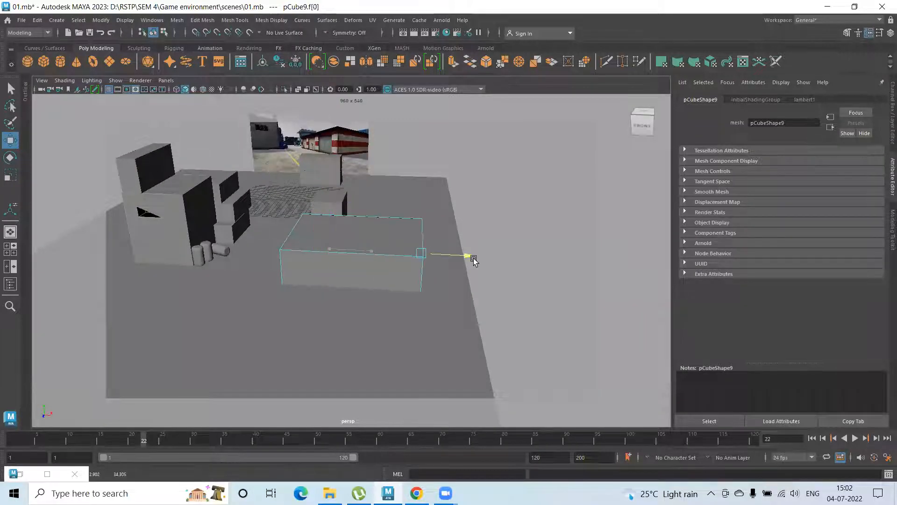
left_click_drag(308, 293, 329, 274, "alt")
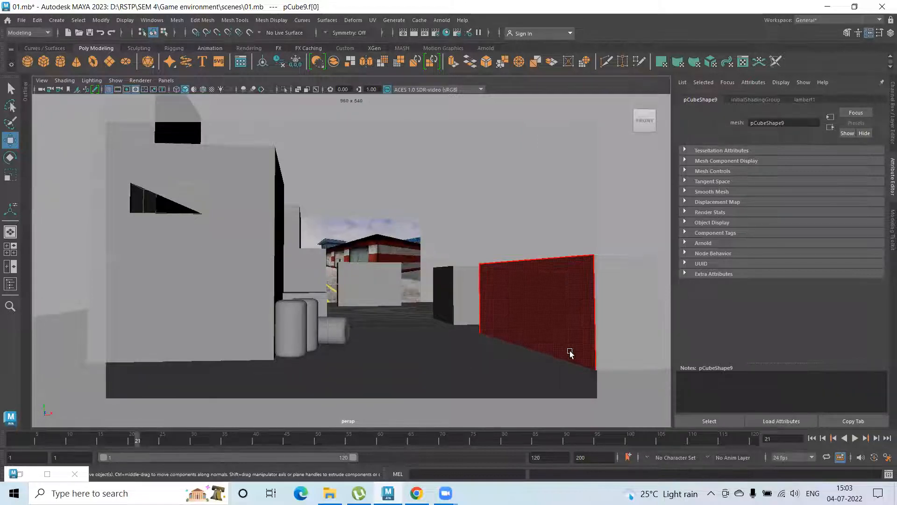
right_click_drag(533, 212, 577, 201)
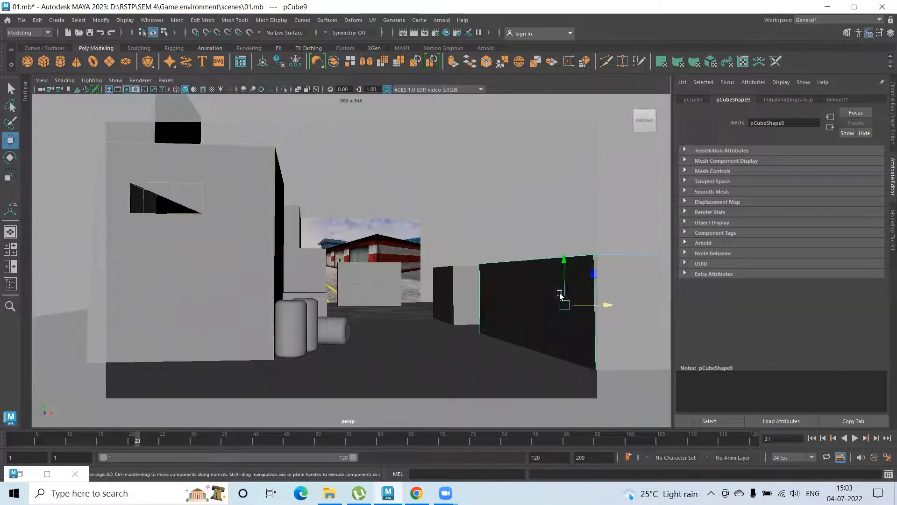
Slide the widened block and the cubic block behind it inward toward the yard's centre in the keyed camera view
left_click_drag(606, 304, 562, 305)
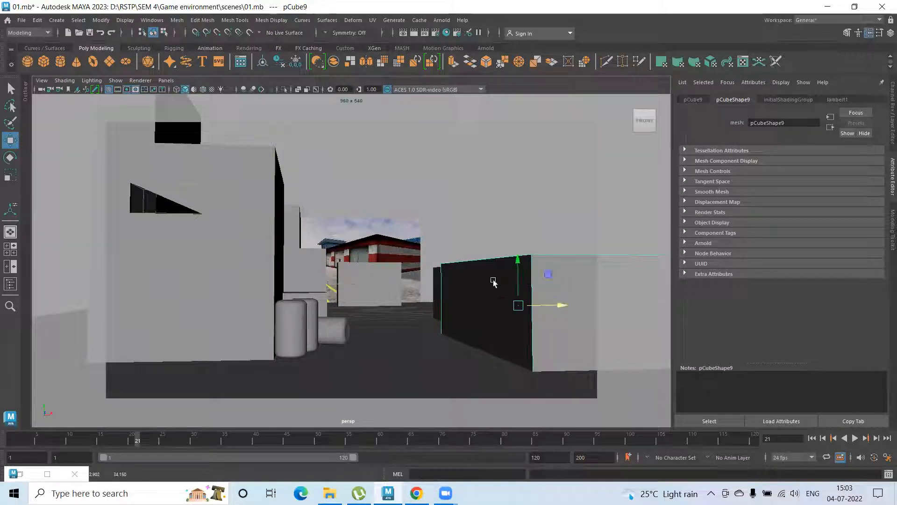
left_click(435, 280)
left_click_drag(510, 293, 551, 305)
left_click(556, 308)
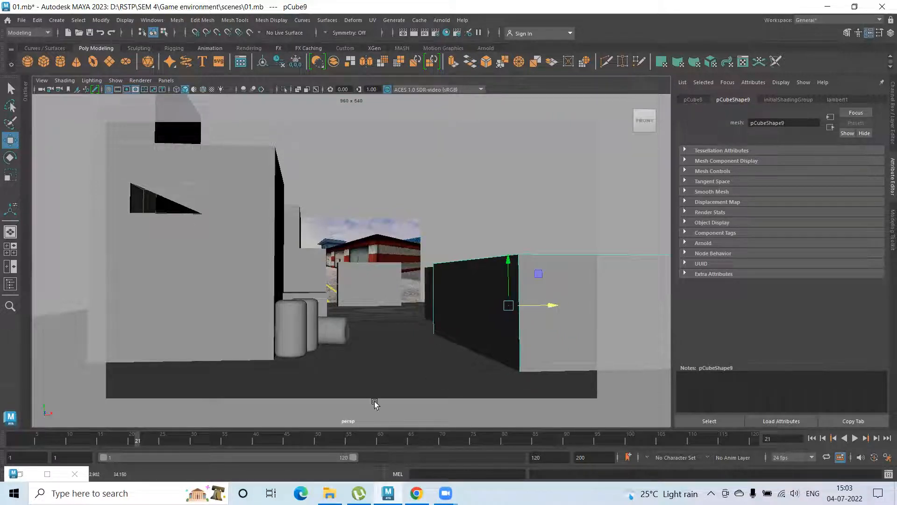
left_click_drag(286, 430, 298, 438)
mouse_move(367, 375)
left_mouse_down("alt")
mouse_move(384, 361)
mouse_move(370, 361)
mouse_move(418, 339)
mouse_move(372, 375)
left_mouse_up("alt")
left_click(256, 441)
Duplicate the wide block, flatten the copy into a thin slab and scale it slightly larger than the block
left_click_drag(478, 318, 335, 224, "alt")
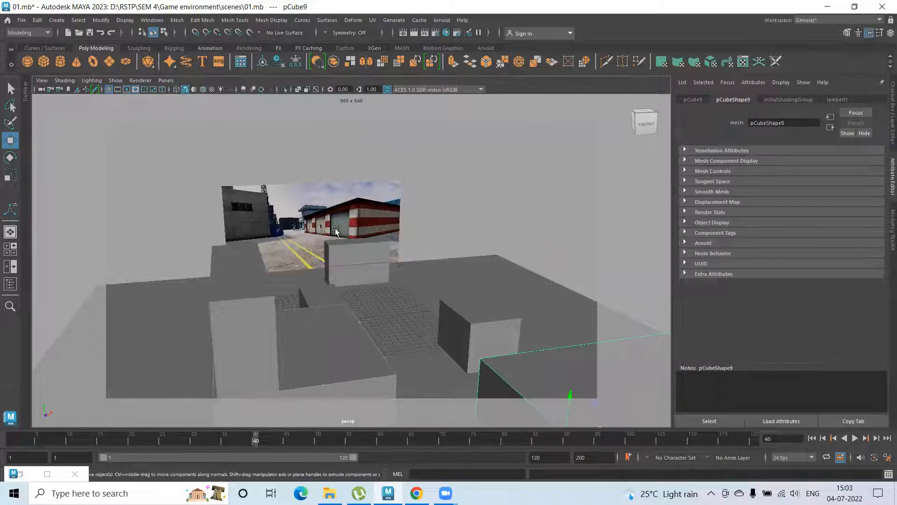
scroll(503, 318, "down", 3)
left_click_drag(497, 336, 444, 344, "alt")
key("ctrl+d")
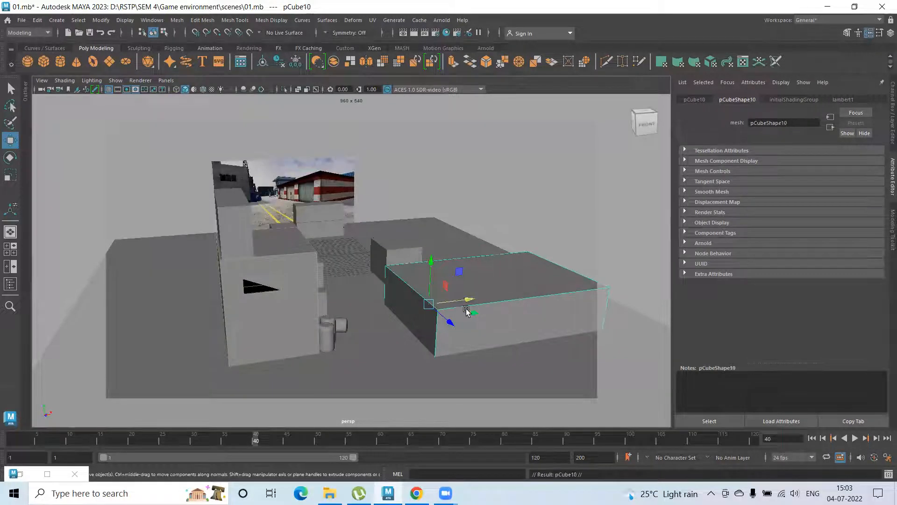
key("r")
left_click_drag(434, 271, 433, 304)
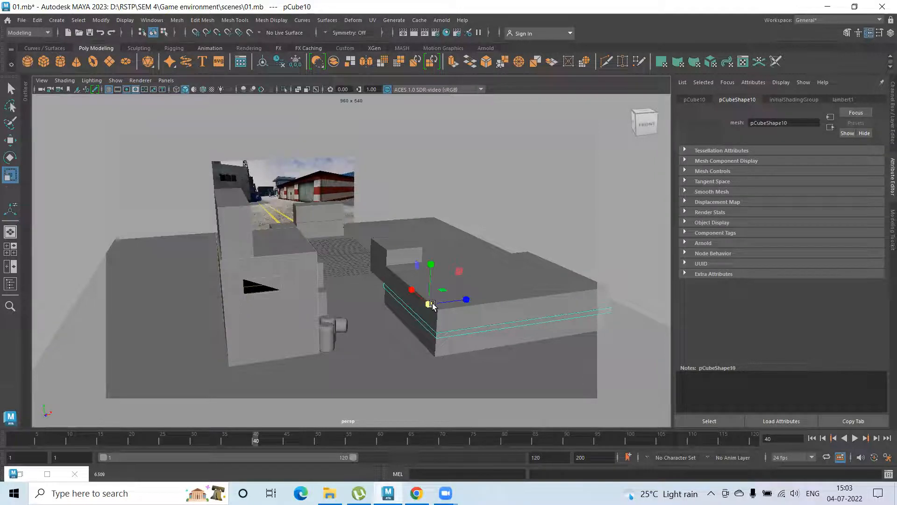
left_click_drag(466, 299, 470, 299)
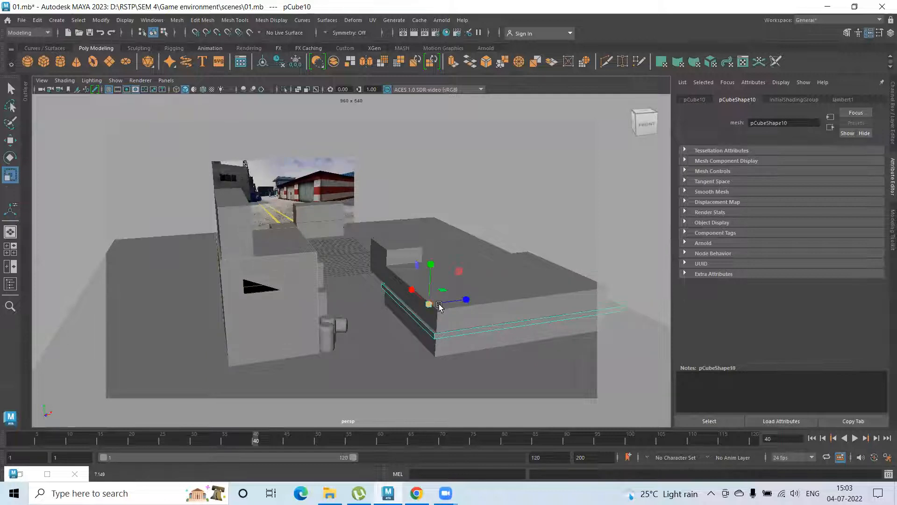
left_click_drag(430, 304, 465, 304)
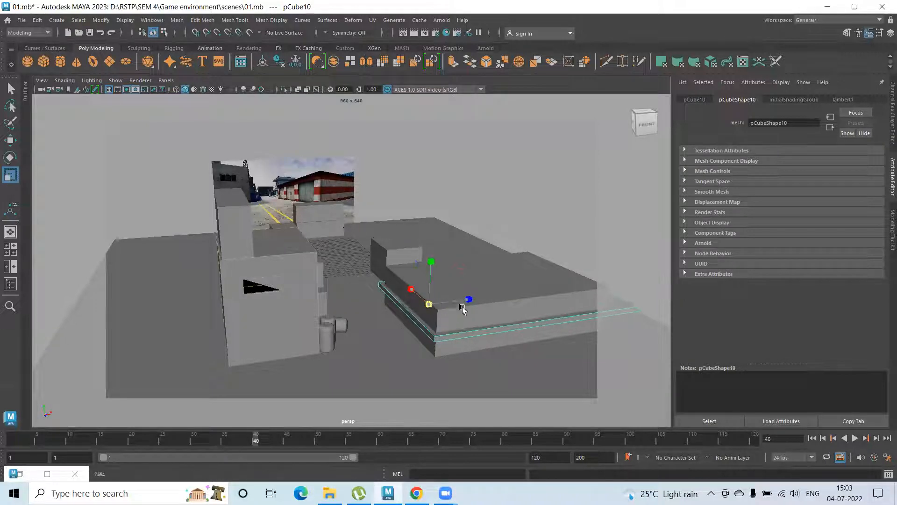
Raise the thin slab onto the top of the wide block as a roof, adjusting its thickness and sideways position
key("w")
left_click_drag(430, 263, 435, 232)
left_click_drag(479, 314, 285, 311, "alt")
key("r")
mouse_move(208, 215)
left_mouse_down()
mouse_move(205, 241)
mouse_move(208, 220)
left_mouse_up()
key("w")
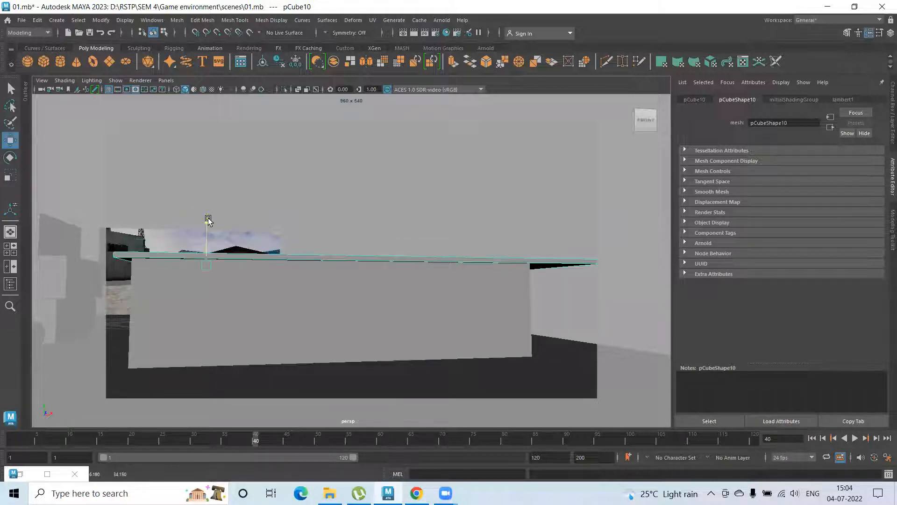
middle_click_drag(253, 242, 304, 260, "alt")
left_click_drag(290, 276, 274, 274)
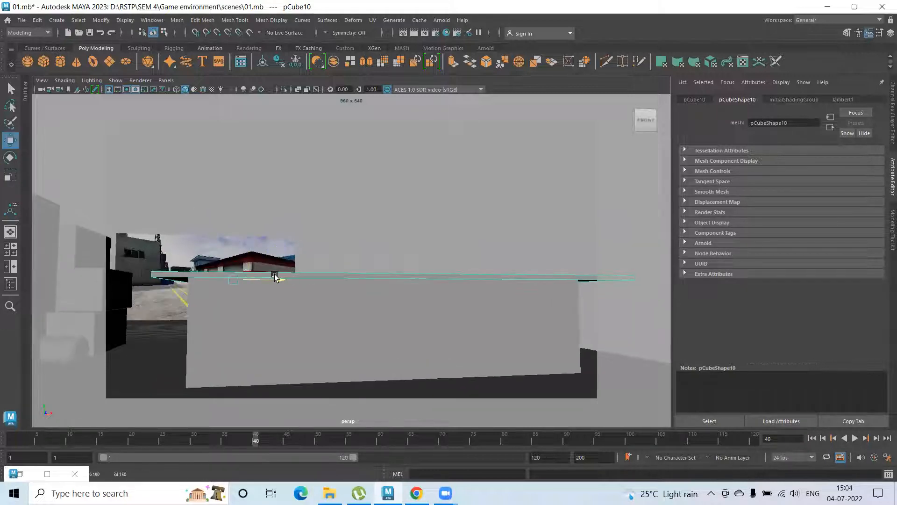
left_click_drag(309, 298, 454, 297, "alt")
left_click_drag(393, 260, 394, 258, "alt")
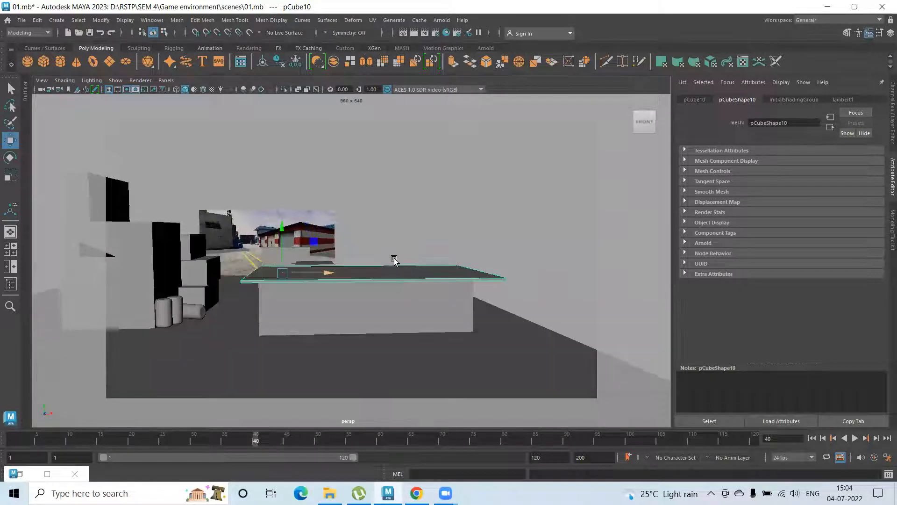
Select the vertices along the roof slab's right edge and pull them inward to shorten the overhang
right_click_drag(446, 273, 366, 216)
left_click_drag(433, 213, 531, 328)
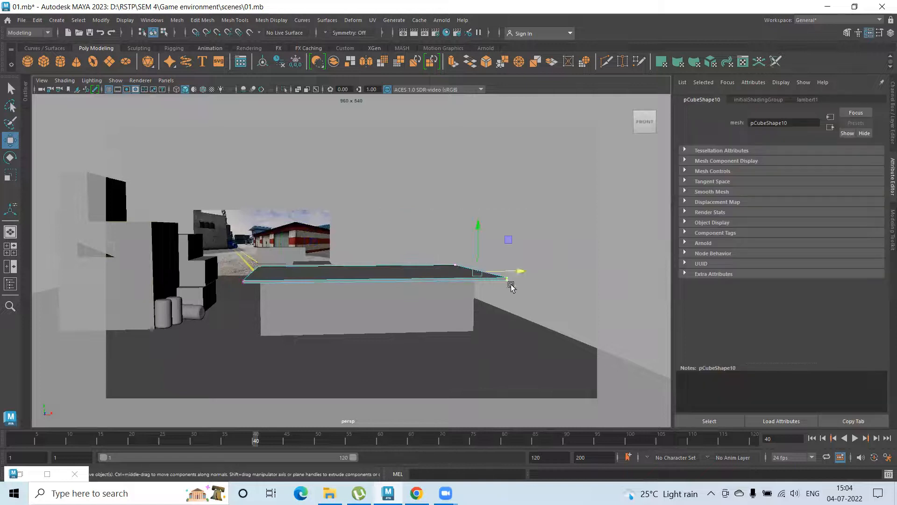
left_click_drag(517, 270, 499, 268)
right_click_drag(395, 227, 481, 215)
left_click(444, 223)
left_click_drag(294, 277, 337, 288, "alt")
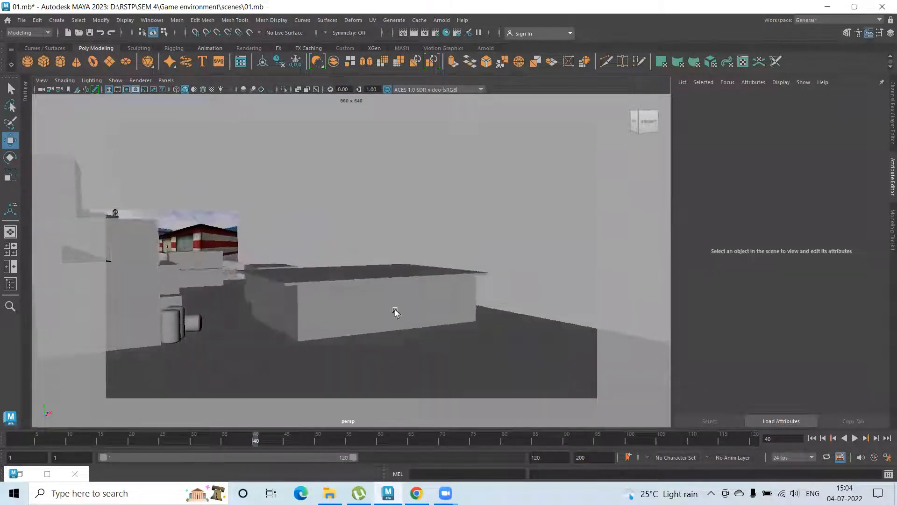
Insert two vertical edge loops across the long front wall of the roofed block, dividing it into three sections
scroll(395, 308, "up", 4)
middle_click_drag(386, 282, 406, 272, "alt")
left_click_drag(357, 277, 397, 260, "alt")
left_click(364, 268)
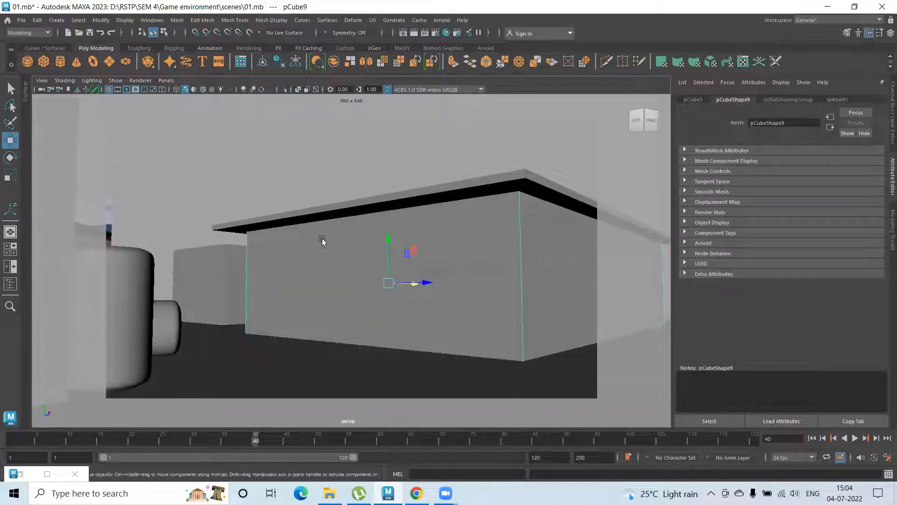
left_click(177, 20)
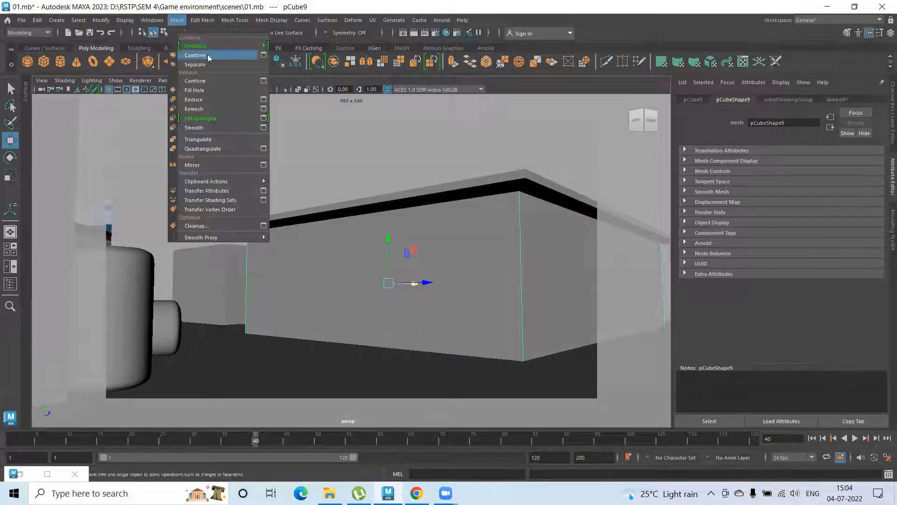
mouse_move(202, 21)
mouse_move(234, 20)
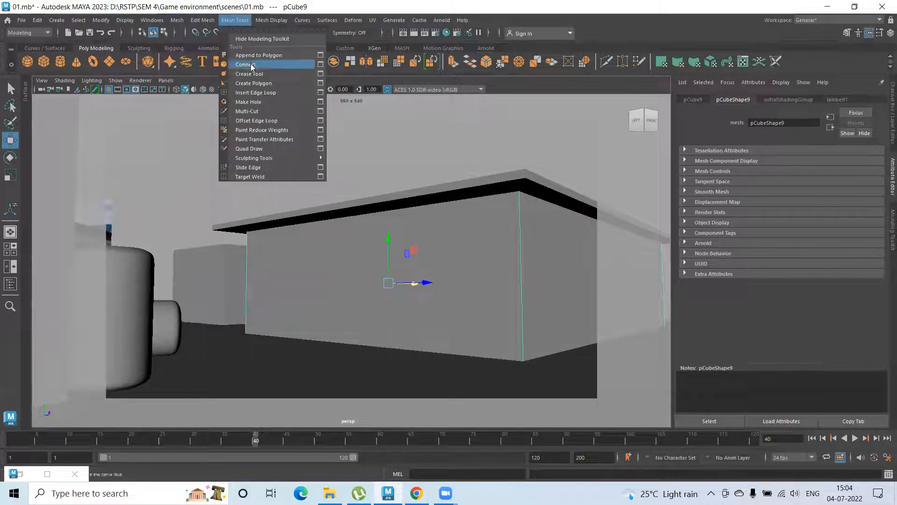
left_click(260, 92)
mouse_move(402, 294)
left_mouse_down("alt")
mouse_move(425, 307)
mouse_move(388, 290)
mouse_move(403, 300)
left_mouse_up("alt")
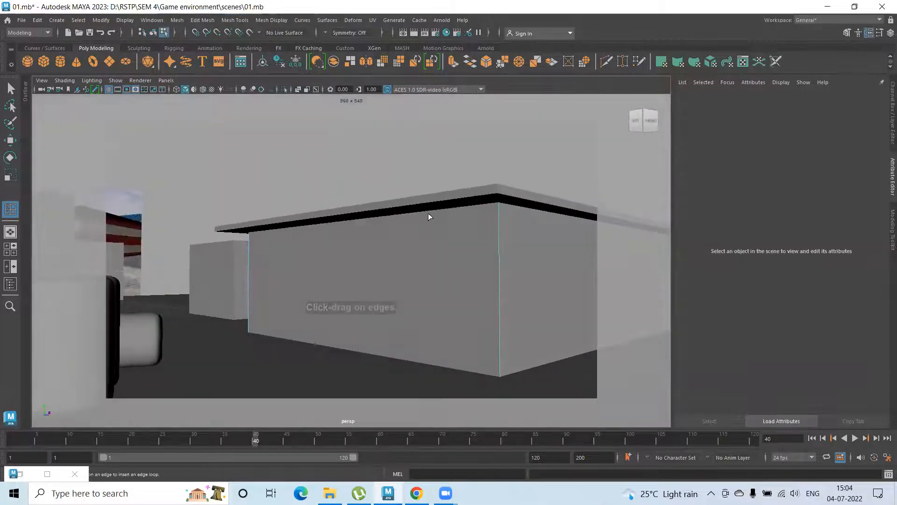
left_click(432, 217)
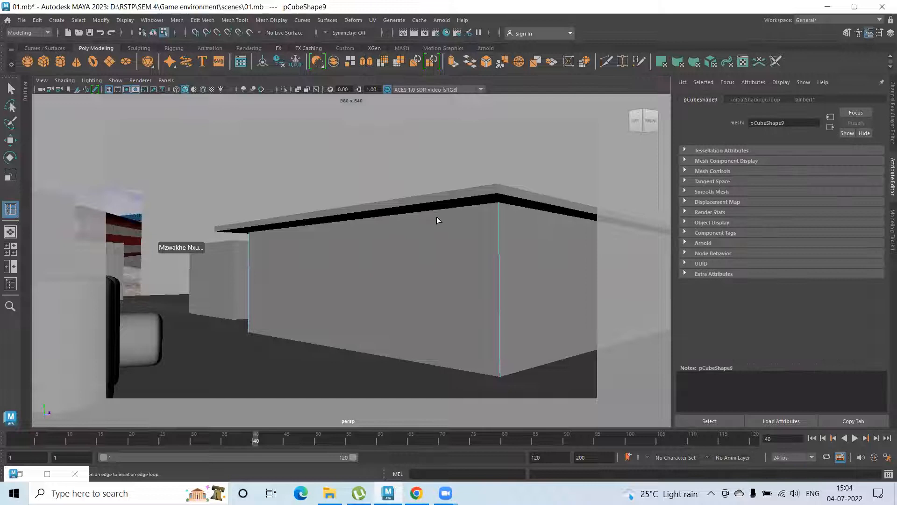
left_click_drag(411, 252, 435, 344, "alt")
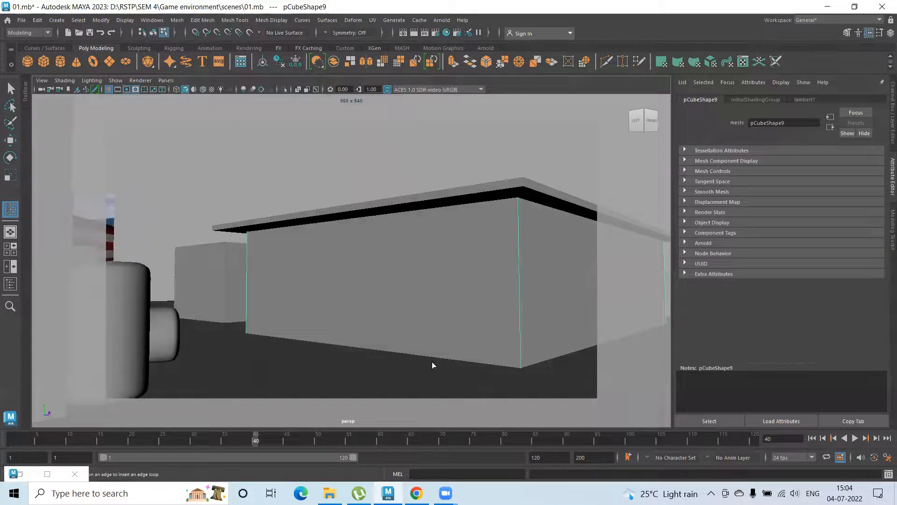
key("4")
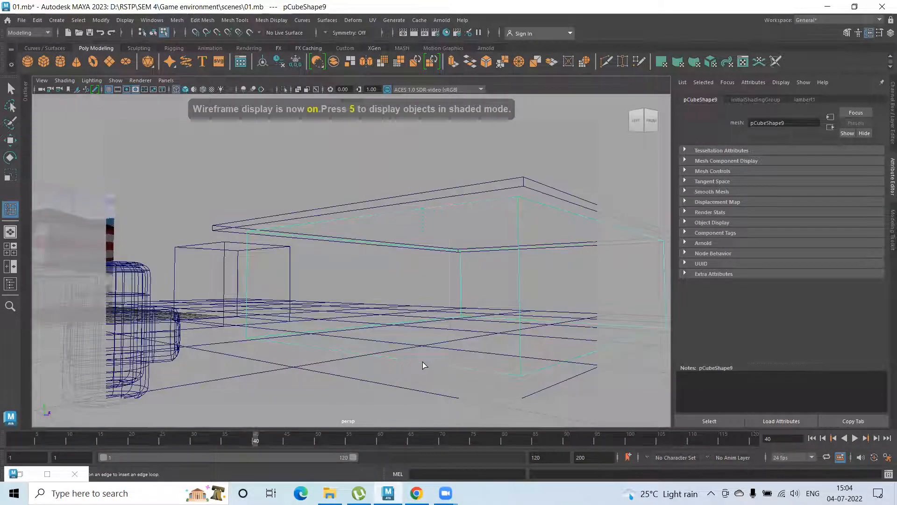
left_click(395, 356)
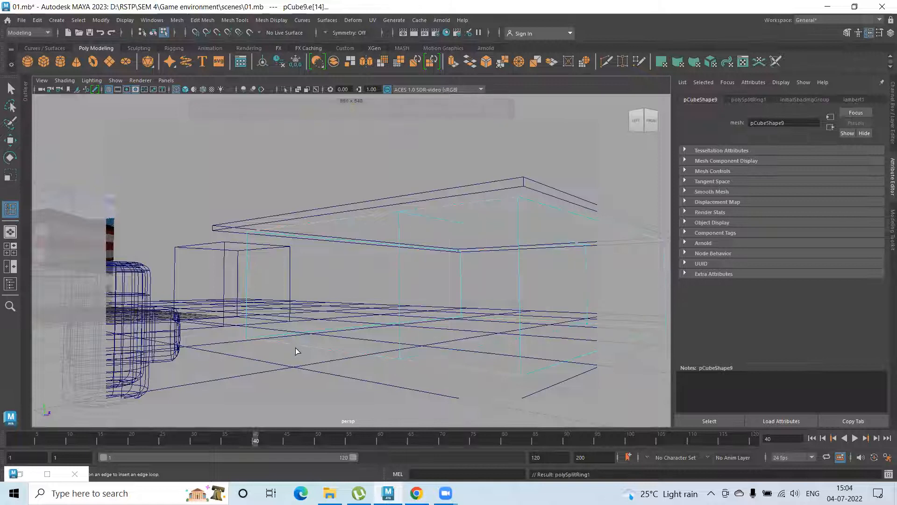
left_click(320, 354)
key("5")
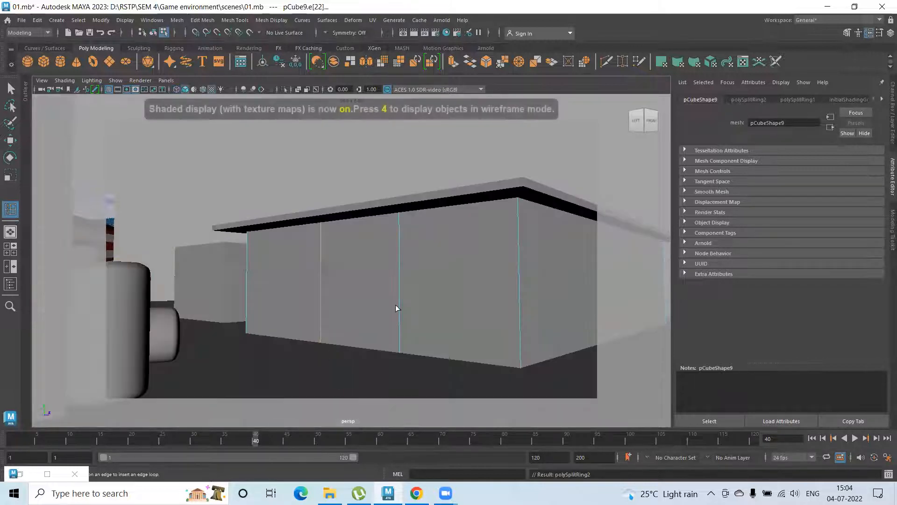
Insert two horizontal edge loops around the roofed block's walls just below the roof slab
key("w")
key("g")
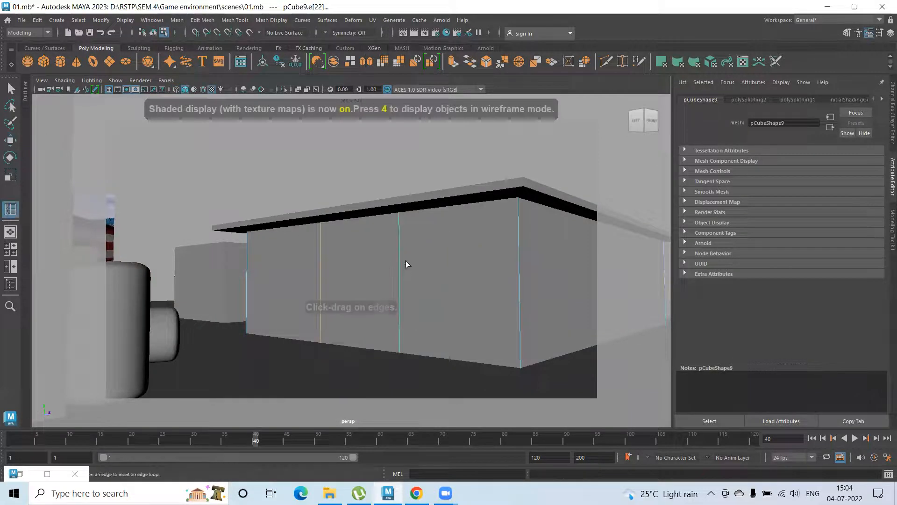
left_click(402, 215)
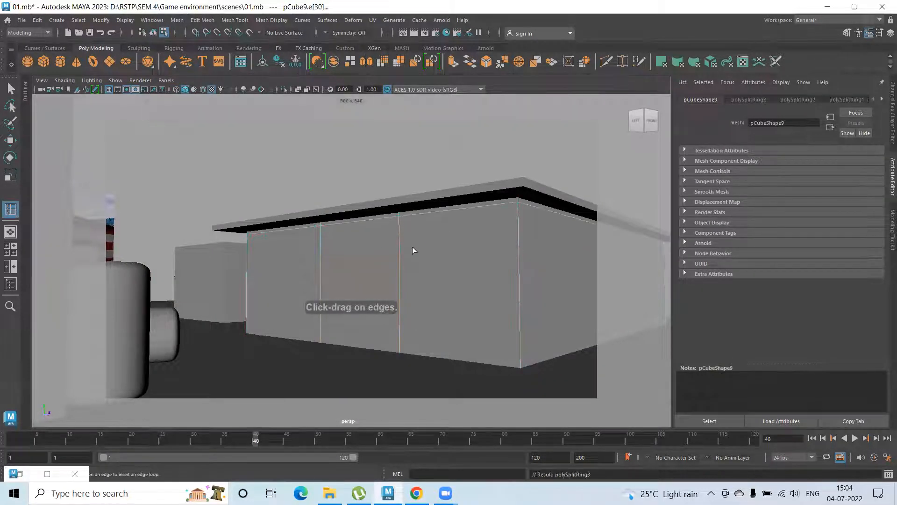
left_click_drag(414, 273, 362, 244, "alt")
key("w")
Select the three large front wall faces below the horizontal edge loops and start extruding them
left_click(437, 363)
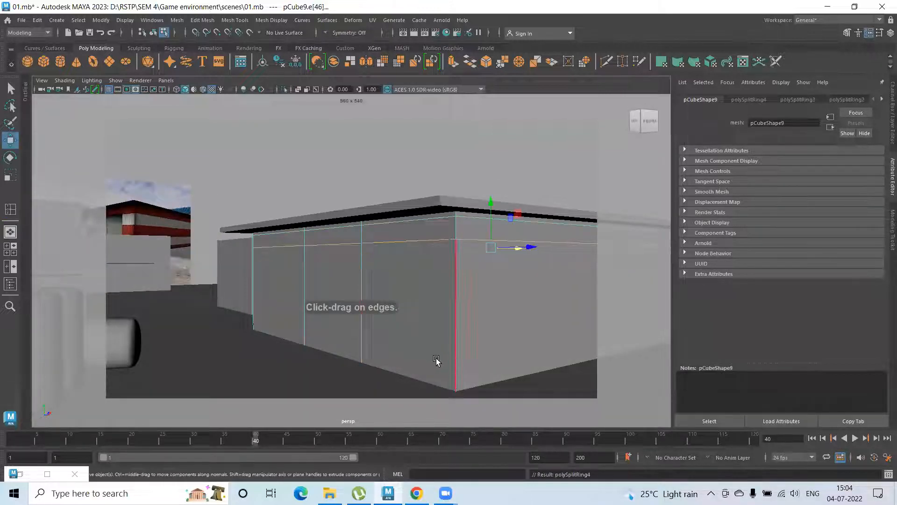
right_click_drag(414, 223, 415, 241)
left_click(411, 304)
left_click(332, 305, "shift")
left_click(274, 295, "shift")
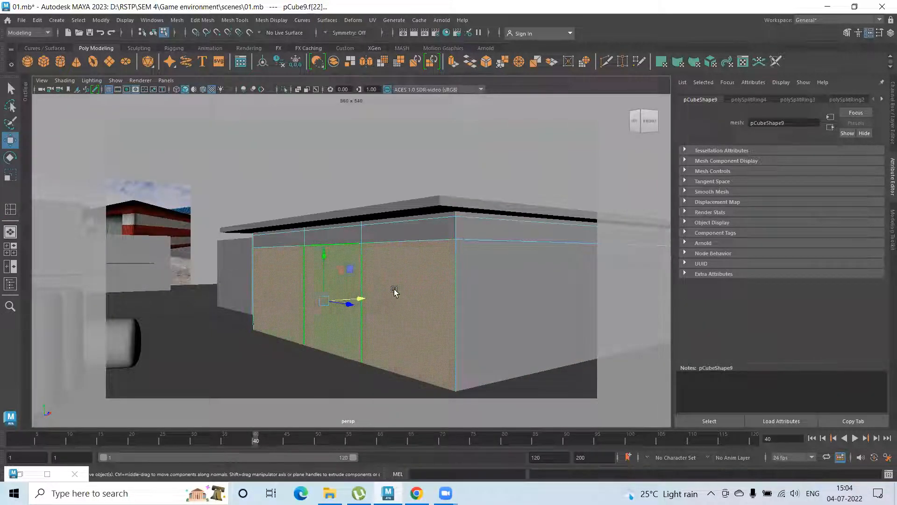
right_click(400, 288, "shift")
left_click(398, 277)
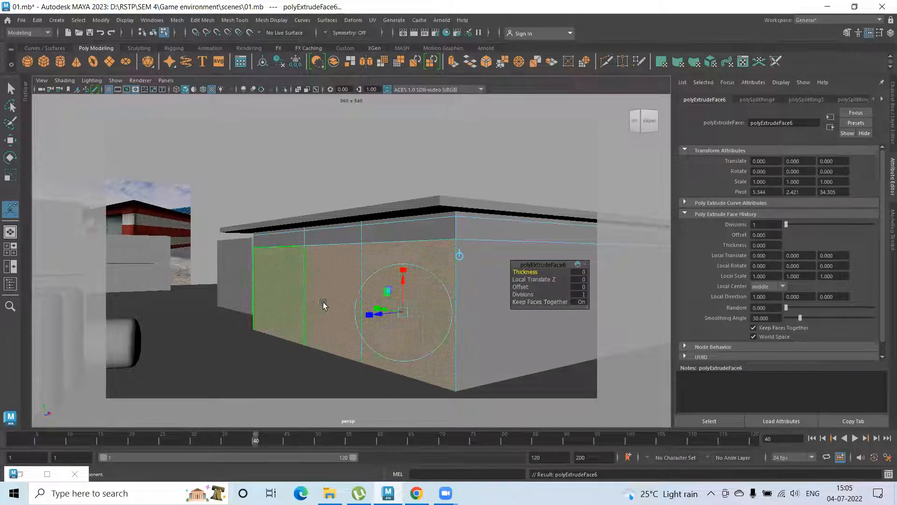
Turn off Keep Faces Together and scale the three extruded front wall faces individually to a local scale of about 0.903, 0.935, 0.752
left_click(542, 303)
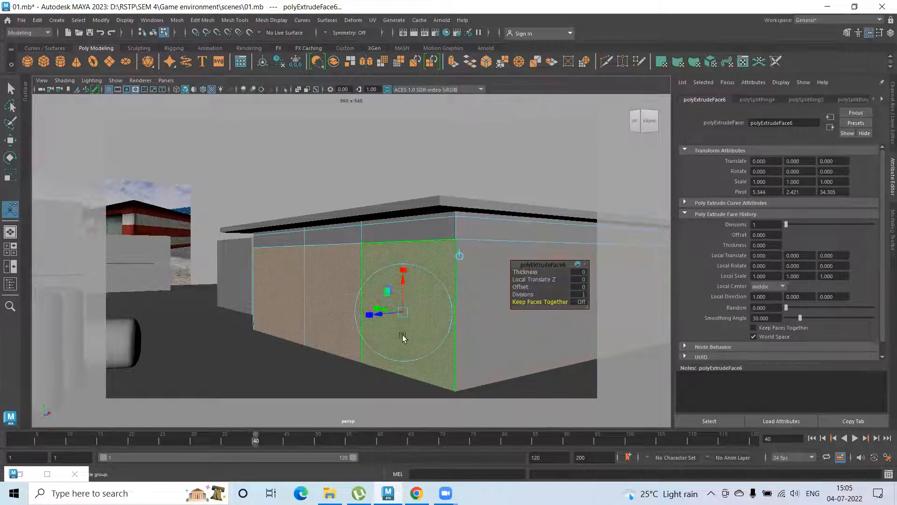
left_click_drag(379, 308, 394, 288)
left_click_drag(415, 243, 416, 245)
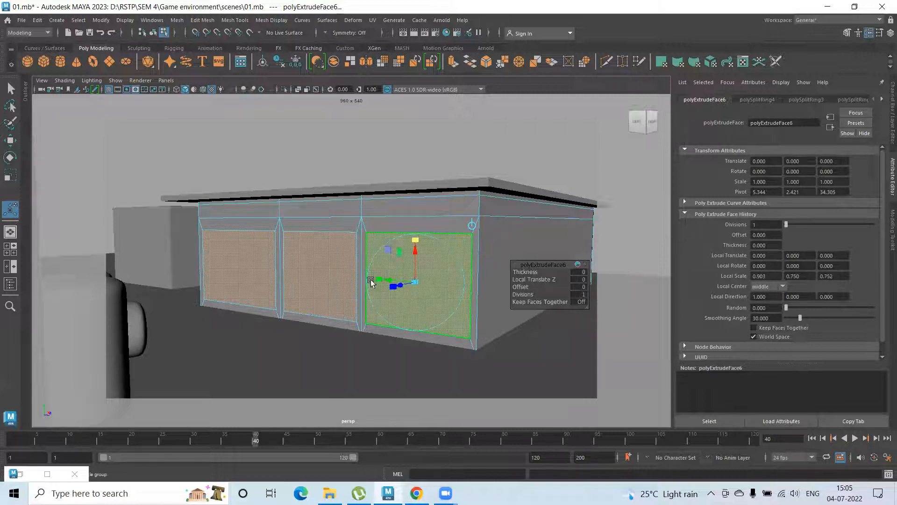
left_click_drag(379, 276, 370, 274)
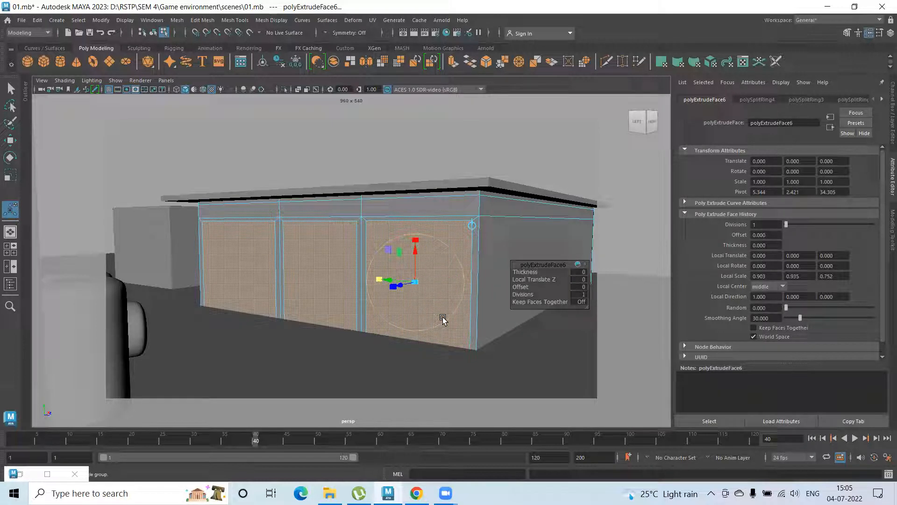
left_click_drag(432, 317, 357, 316, "alt")
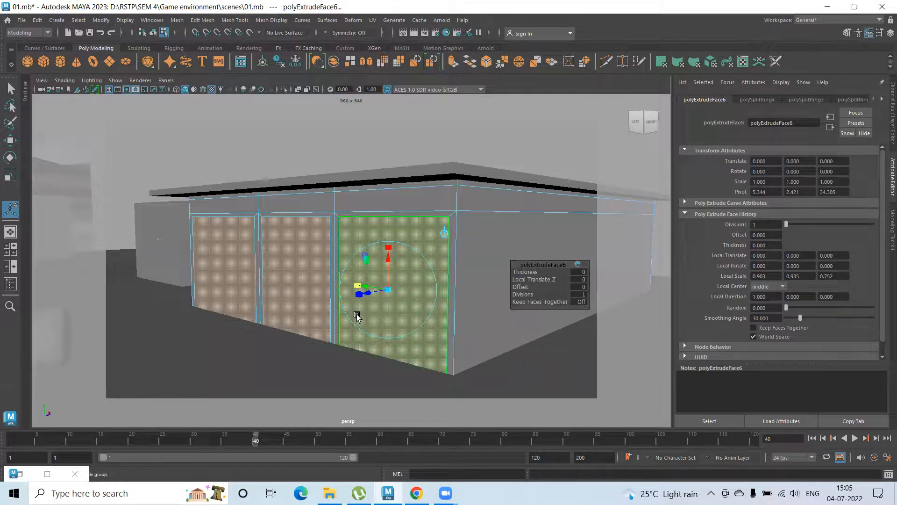
left_click_drag(370, 293, 375, 291)
Extrude the three inset wall faces again and push them inward to form recessed openings between pillars
key("ctrl+e")
left_click_drag(380, 309, 299, 305, "alt")
scroll(351, 313, "up", 4)
right_click_drag(317, 213, 346, 197)
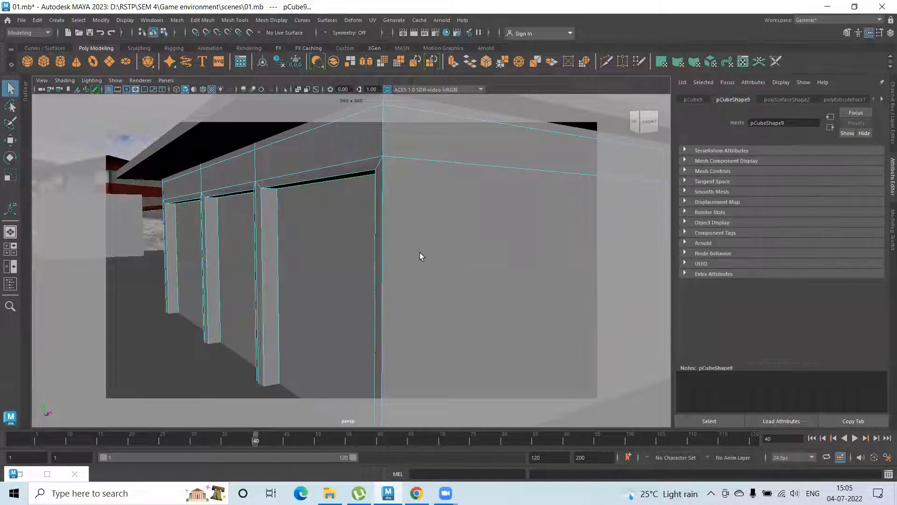
scroll(372, 305, "down", 5)
left_click(315, 182)
Duplicate the block behind the warehouse, scale the copy into a thin, wide slab and raise it onto the block's top
scroll(274, 282, "up", 3)
left_click_drag(261, 274, 313, 271, "alt")
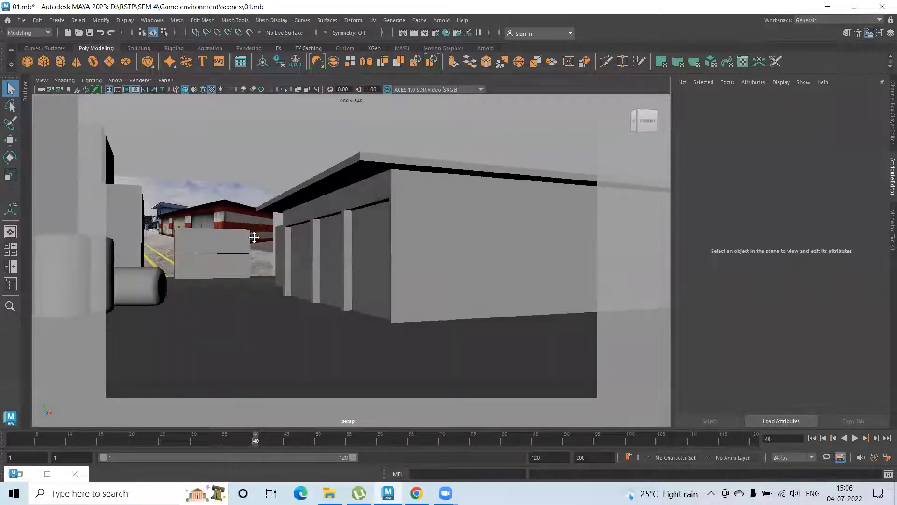
middle_click_drag(253, 238, 288, 258, "alt")
mouse_move(288, 258)
left_mouse_down("alt")
mouse_move(274, 265)
mouse_move(290, 265)
left_mouse_up("alt")
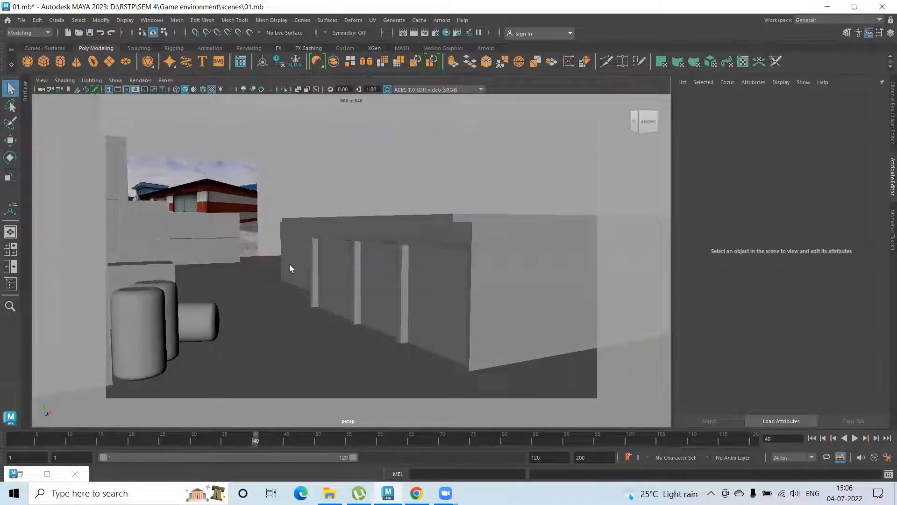
left_click_drag(277, 232, 236, 253, "alt")
left_click(281, 236)
right_click_drag(236, 252, 655, 338, "alt")
middle_click_drag(318, 306, 388, 336, "alt")
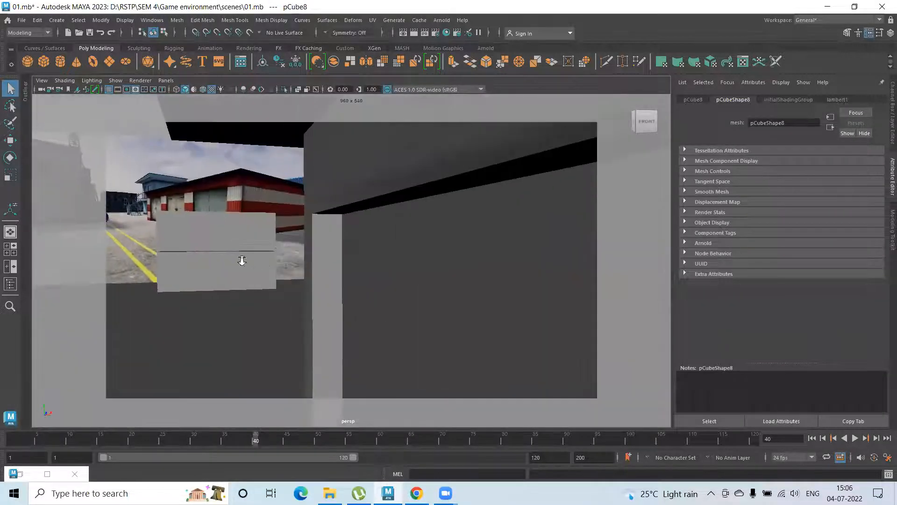
left_click_drag(243, 260, 261, 194, "alt")
middle_click_drag(260, 194, 278, 248, "alt")
left_click_drag(191, 248, 209, 237, "alt")
middle_click_drag(209, 236, 380, 321, "alt")
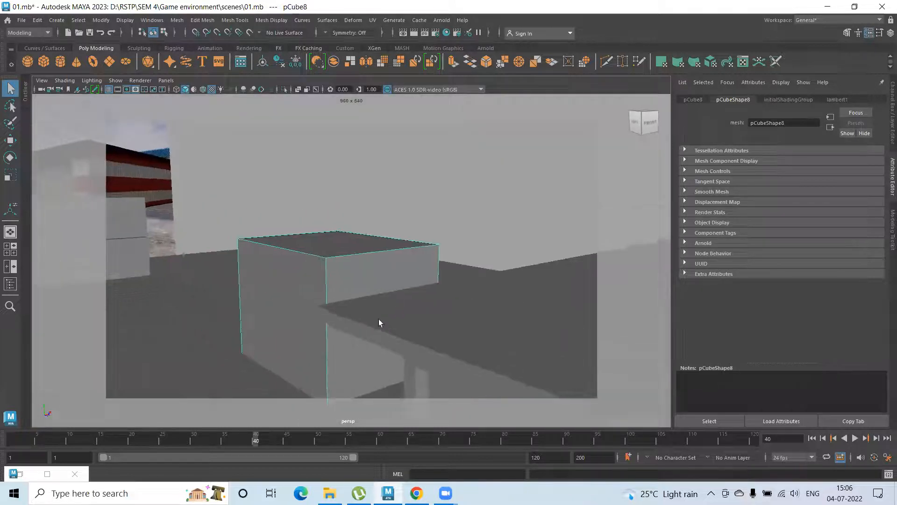
left_click_drag(271, 269, 312, 285, "alt")
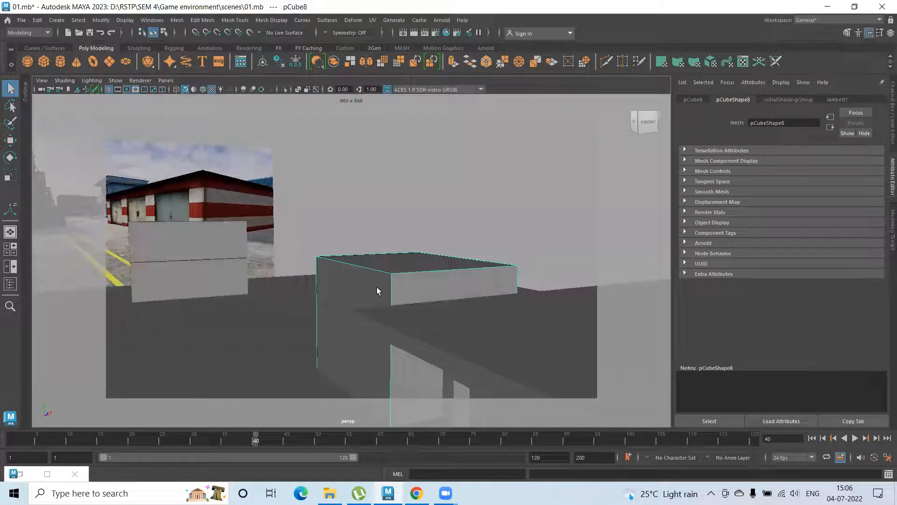
key("ctrl+d")
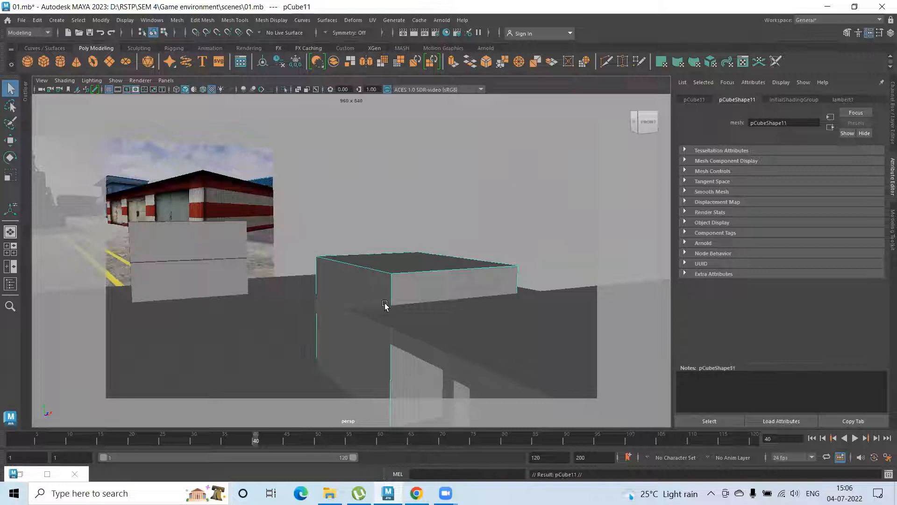
key("r")
left_click_drag(407, 284, 446, 331)
key("w")
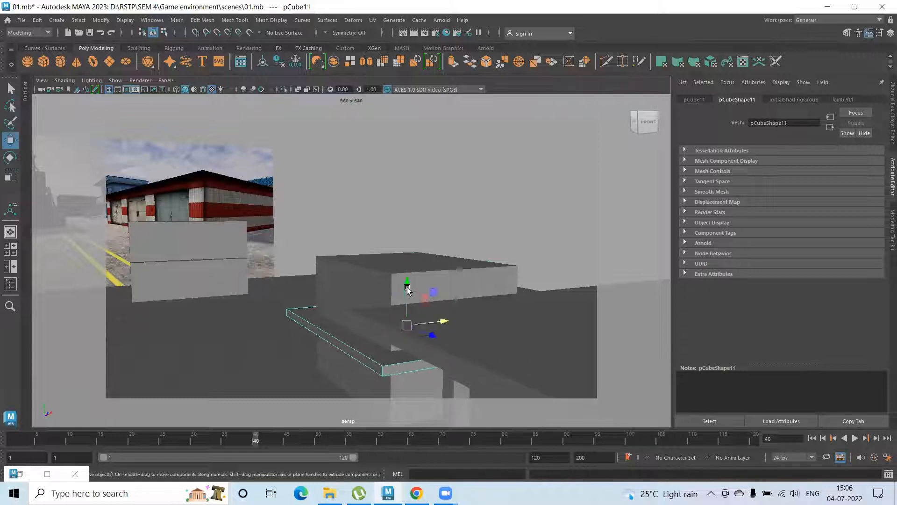
left_click_drag(409, 255, 327, 275)
Duplicate the block beneath the slab and move the copy straight up to form an upper storey
left_click(333, 278)
key("ctrl+d")
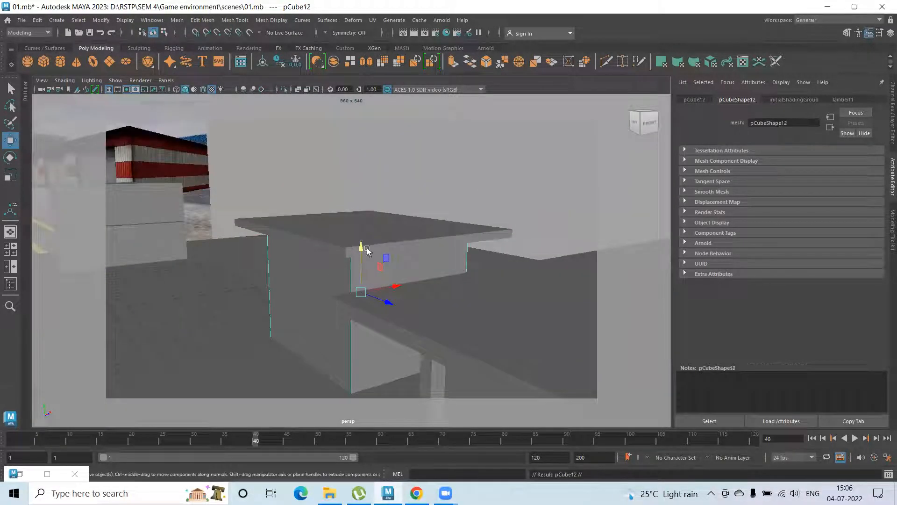
left_click_drag(361, 246, 375, 113)
scroll(319, 221, "down", 2)
Scale up the slab between the two storeys so it overhangs further, and adjust its thickness
left_click(324, 247)
key("r")
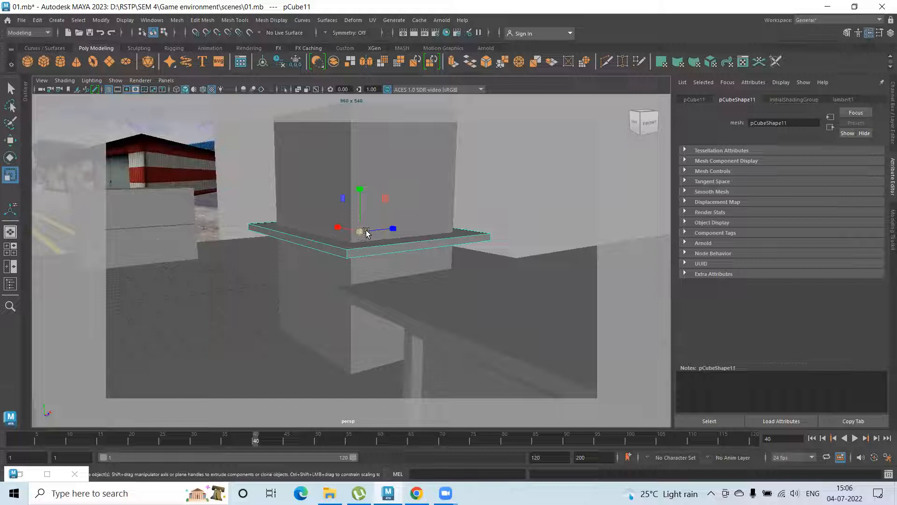
left_click_drag(361, 232, 433, 273, "alt")
middle_click_drag(286, 245, 724, 337, "alt")
left_click_drag(319, 231, 340, 218)
left_click_drag(341, 255, 420, 285, "alt")
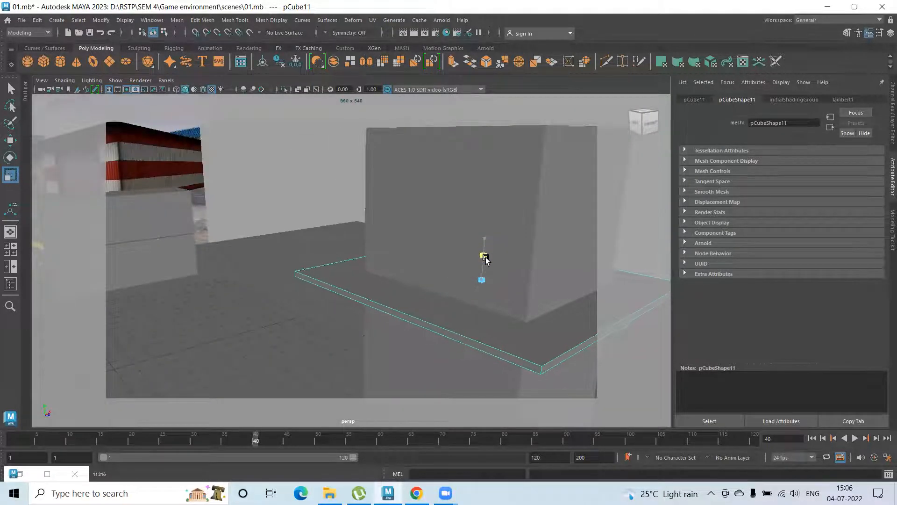
left_click_drag(521, 335, 337, 237, "alt")
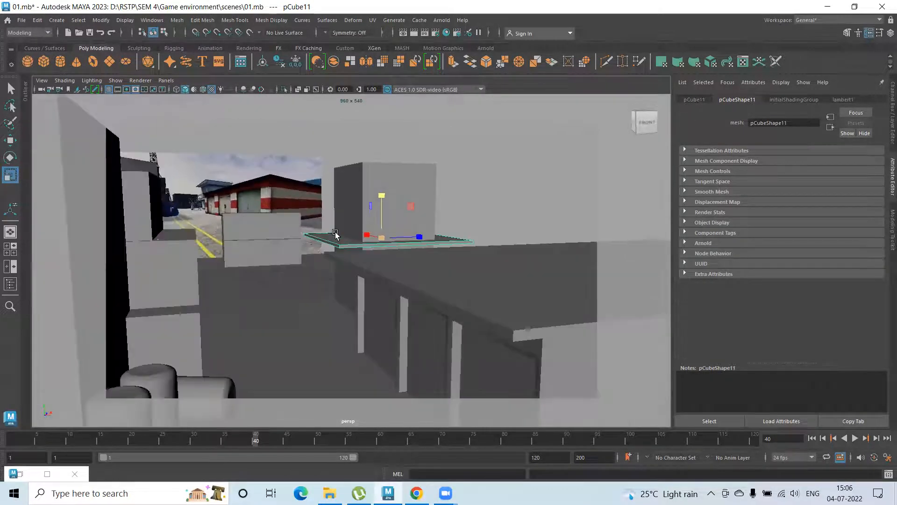
Duplicate the overhanging slab and raise the copy toward the top of the upper storey as a roof
left_click(367, 181)
left_click(339, 244)
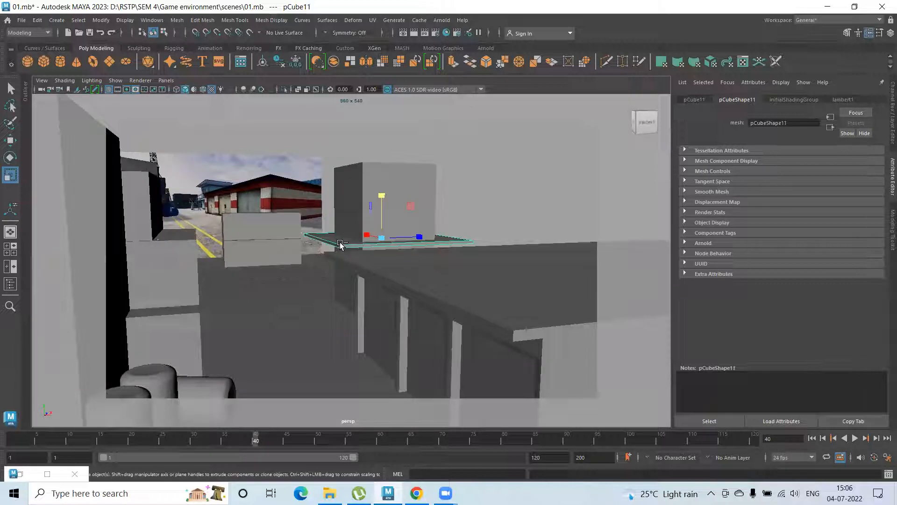
key("w")
left_click_drag(382, 200, 382, 136)
Select the upper storey block's top vertices and lower them to meet the roof slab
left_click_drag(395, 218, 351, 252, "alt")
left_click_drag(353, 200, 364, 217, "alt")
left_click(363, 166)
right_click_drag(360, 164, 284, 152)
left_click_drag(282, 142, 505, 195)
left_click_drag(373, 129, 377, 135)
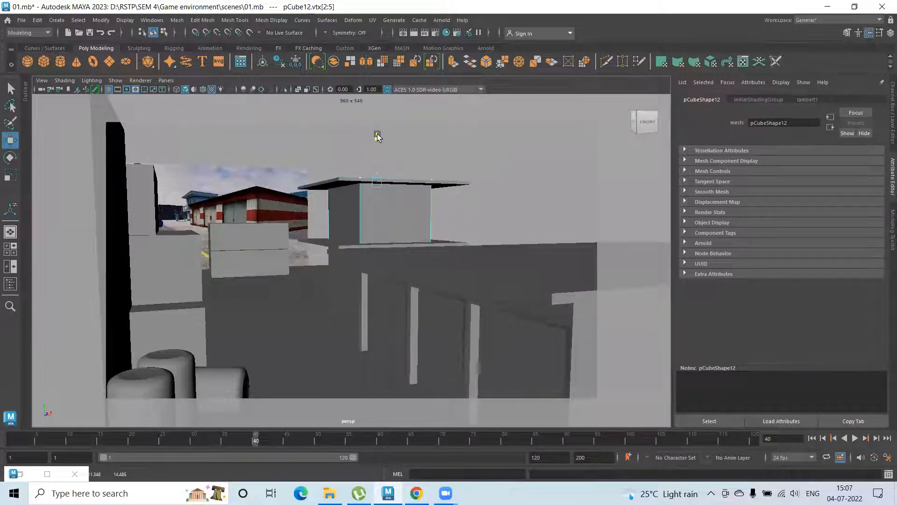
Select the roof slab's top face and move it up to make the slab thicker
left_click(325, 174)
left_click(331, 181)
left_click_drag(377, 178, 342, 168, "alt")
left_click(345, 166)
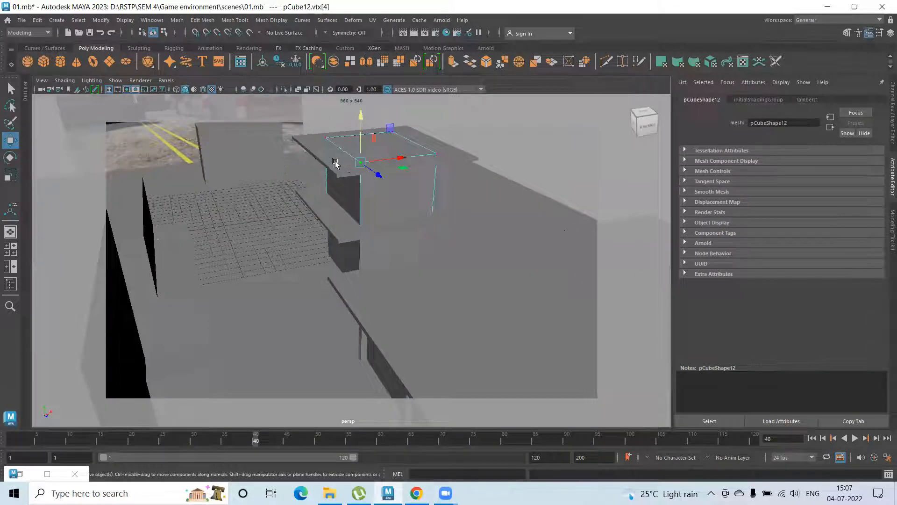
right_click_drag(322, 152, 323, 171)
left_click(316, 145)
left_click(345, 166)
left_click_drag(358, 187, 345, 154, "alt")
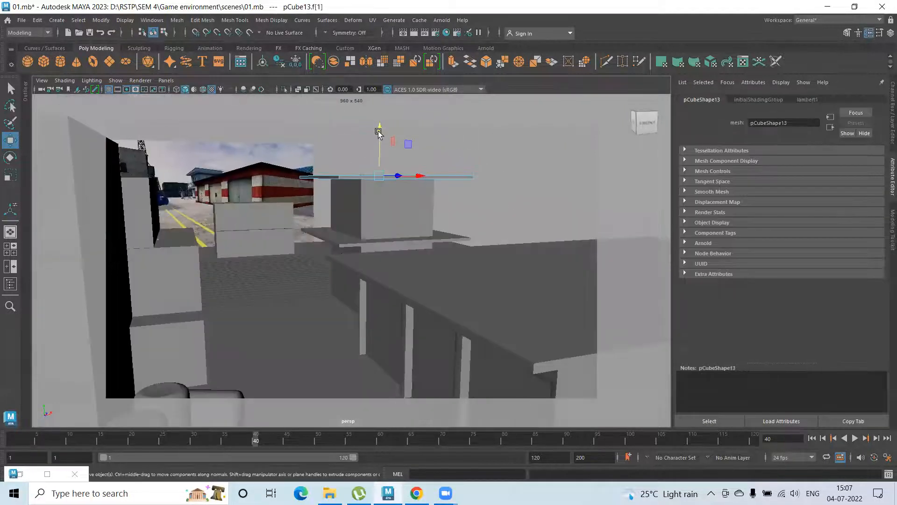
left_click_drag(379, 122, 346, 254)
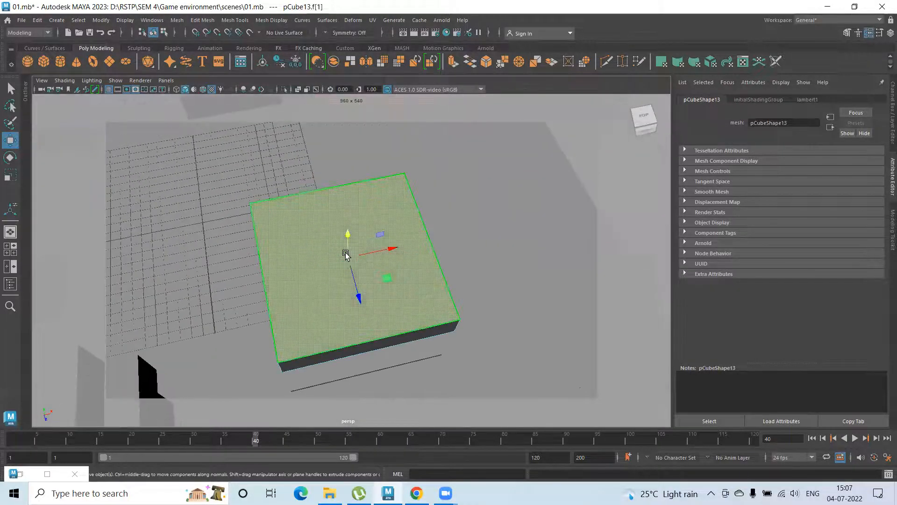
Inset the roof slab's top face with Extrude, and extrude the inner face down to leave a raised rim
right_click_drag(316, 250, 310, 275, "shift")
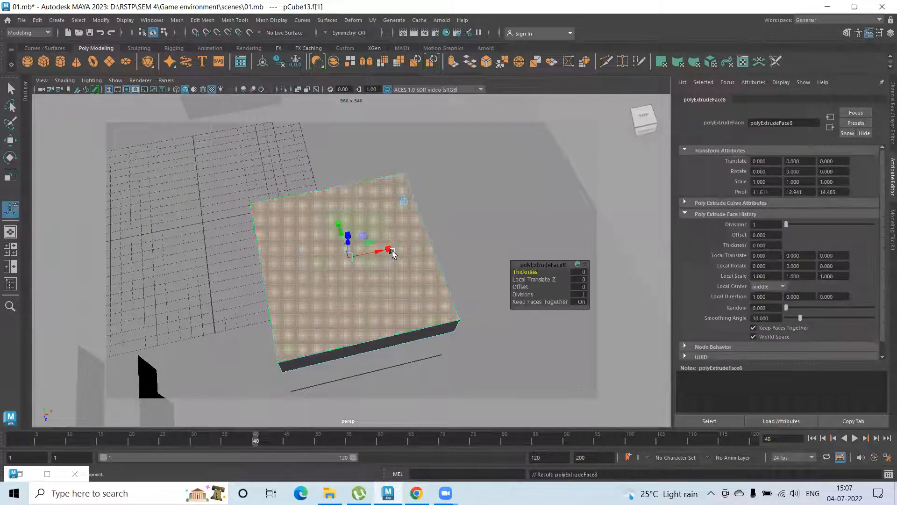
left_click_drag(383, 250, 384, 248)
left_click_drag(337, 217, 341, 227)
key("ctrl+e")
left_click_drag(334, 276, 359, 233, "alt")
key("w")
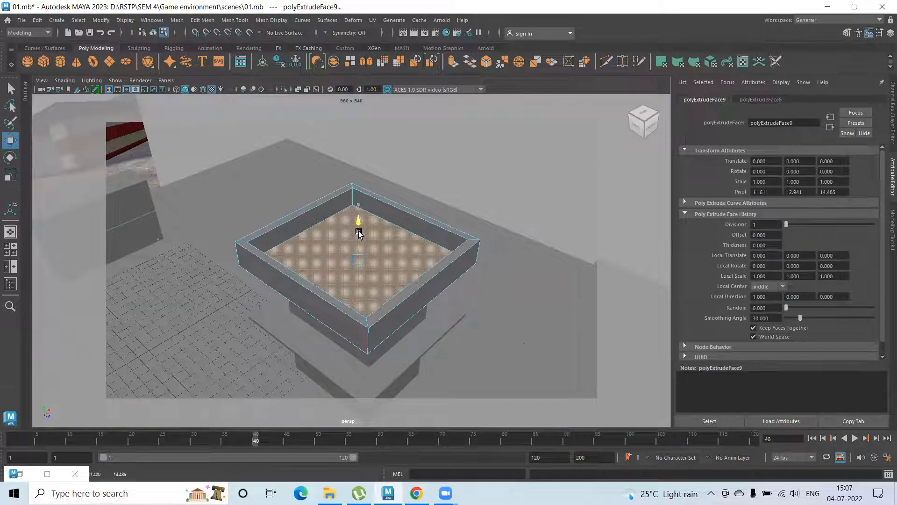
left_click_drag(388, 277, 369, 254, "alt")
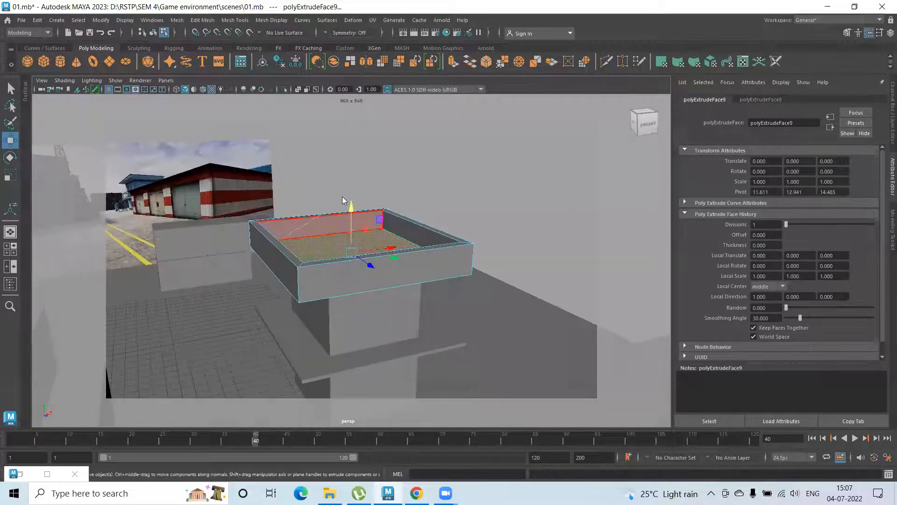
right_click_drag(344, 201, 361, 184)
left_click(361, 184)
Go to frame 18 to restore the camera view and compare the blockout with the reference image
scroll(368, 275, "down", 8)
mouse_move(368, 274)
left_mouse_down("alt")
mouse_move(345, 269)
mouse_move(341, 256)
left_mouse_up("alt")
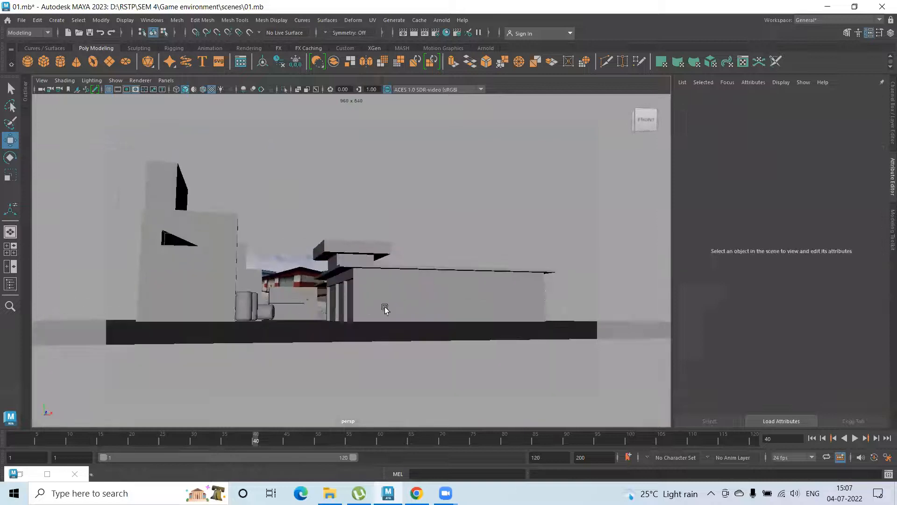
scroll(385, 309, "up", 5)
left_click_drag(400, 319, 385, 324, "alt")
left_click(119, 438)
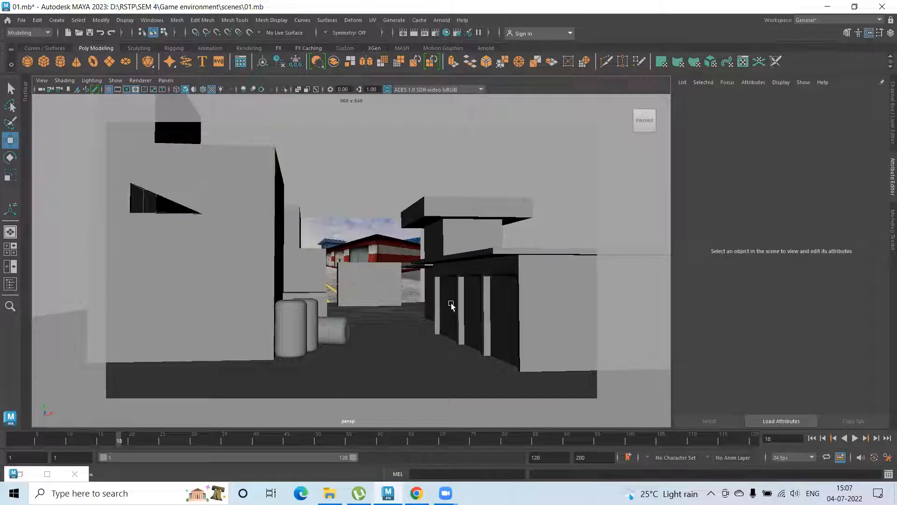
left_click_drag(418, 290, 432, 305, "alt")
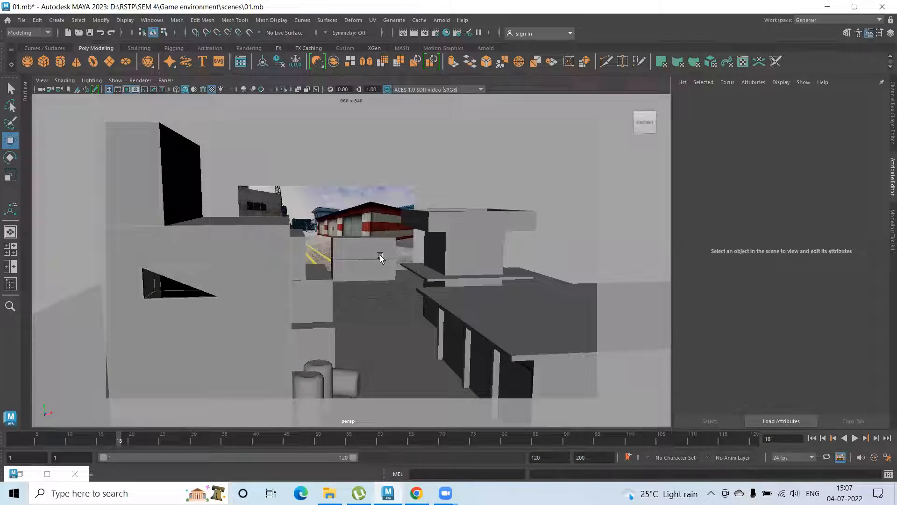
scroll(441, 272, "up", 5)
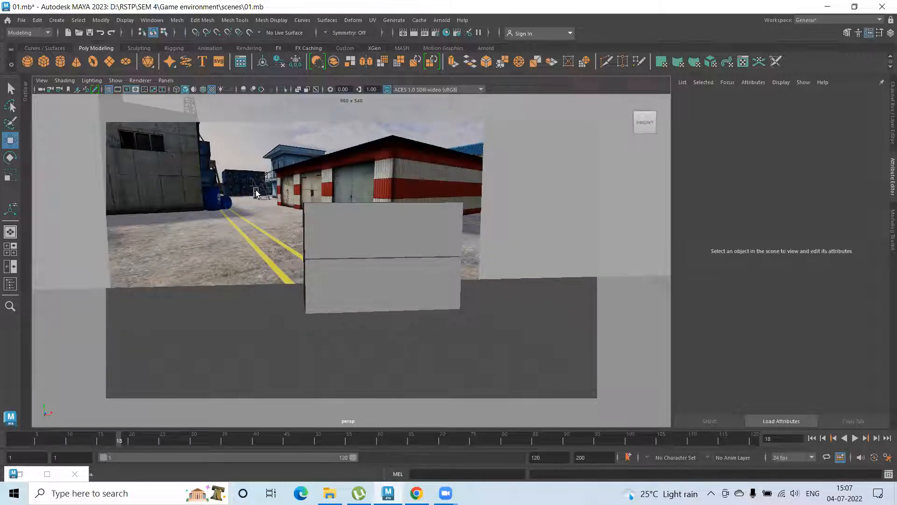
scroll(322, 257, "down", 8)
mouse_move(276, 251)
left_mouse_down("alt")
mouse_move(242, 248)
mouse_move(269, 250)
left_mouse_up("alt")
scroll(333, 217, "up", 5)
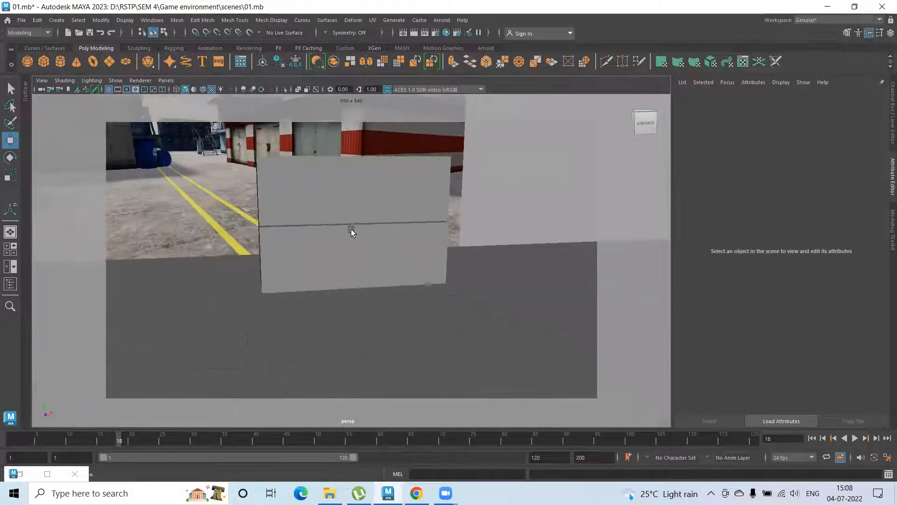
Duplicate the lower of the two stacked blocks at the yard's far end and place the copy against its right side
left_click(368, 246)
key("ctrl+d")
left_click_drag(394, 249, 554, 256)
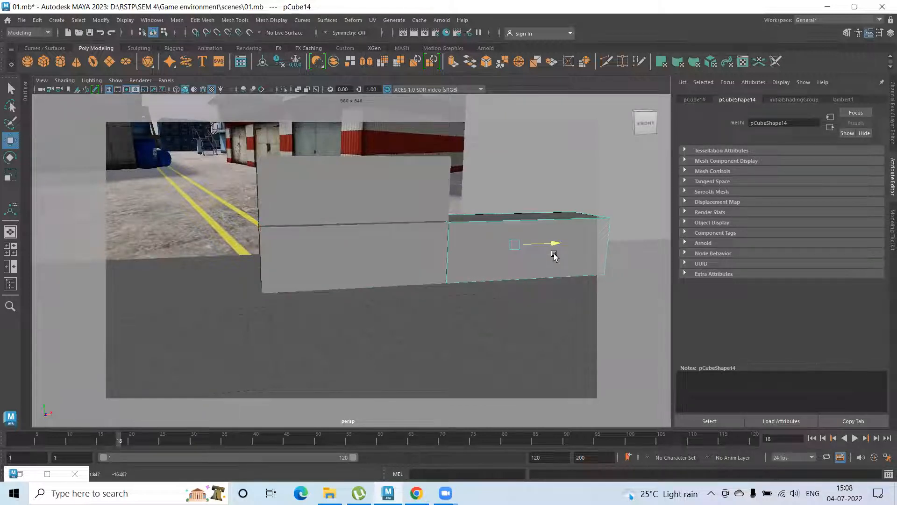
left_click_drag(178, 159, 189, 162, "alt")
mouse_move(189, 163)
middle_mouse_down("alt")
mouse_move(542, 205)
mouse_move(342, 180)
mouse_move(369, 185)
middle_mouse_up("alt")
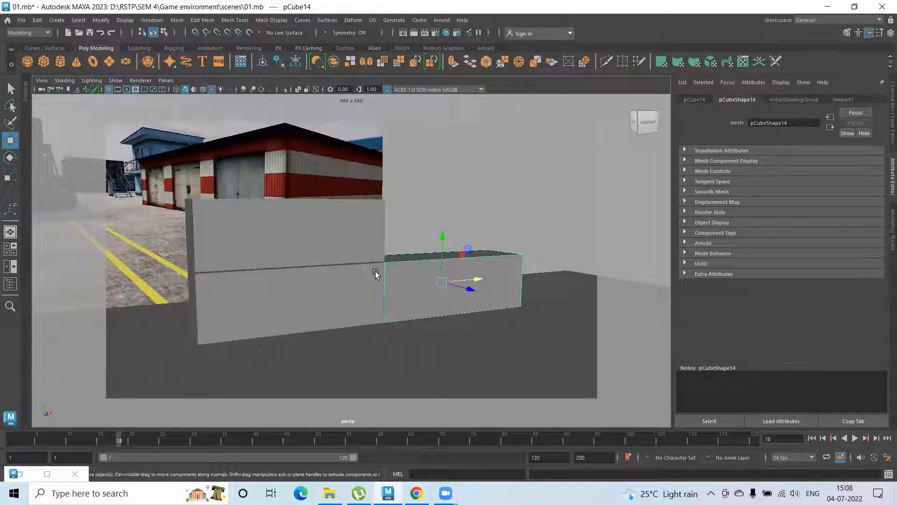
left_click_drag(446, 284, 433, 280, "alt")
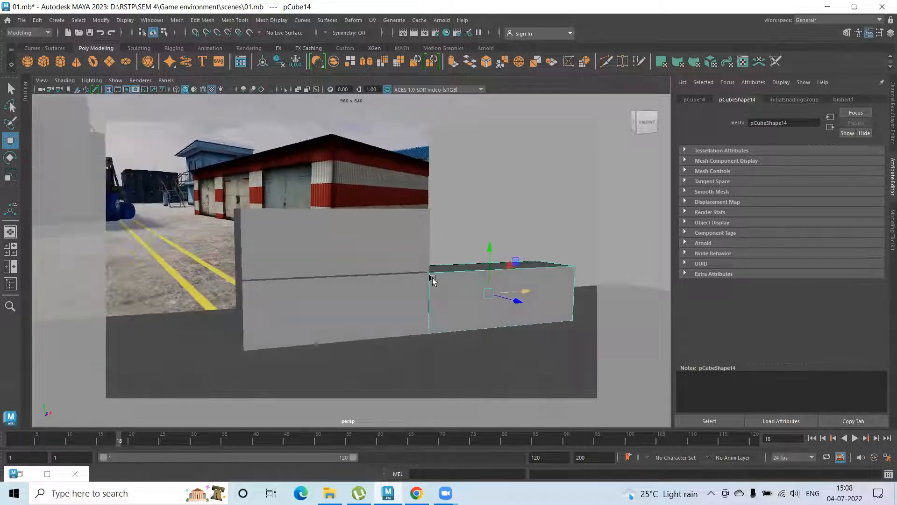
left_click_drag(525, 292, 425, 295)
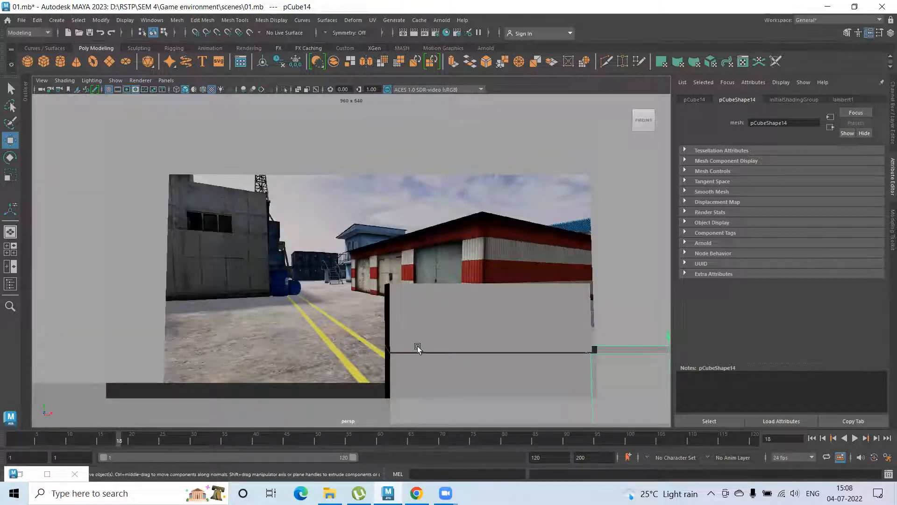
Duplicate the lower far-end block again, place the copy toward the row's left end, and restore the camera view at frame 13
middle_click_drag(394, 364, 388, 313, "alt")
left_click(426, 321)
key("ctrl+d")
left_click_drag(357, 312, 401, 310, "alt")
middle_click_drag(258, 242, 771, 397, "alt")
right_click_drag(771, 397, 304, 263, "alt")
middle_click_drag(271, 257, 332, 276, "alt")
left_click_drag(363, 248, 301, 225)
left_click_drag(340, 283, 309, 271, "alt")
left_click_drag(451, 327, 443, 326)
left_click_drag(120, 438, 87, 439)
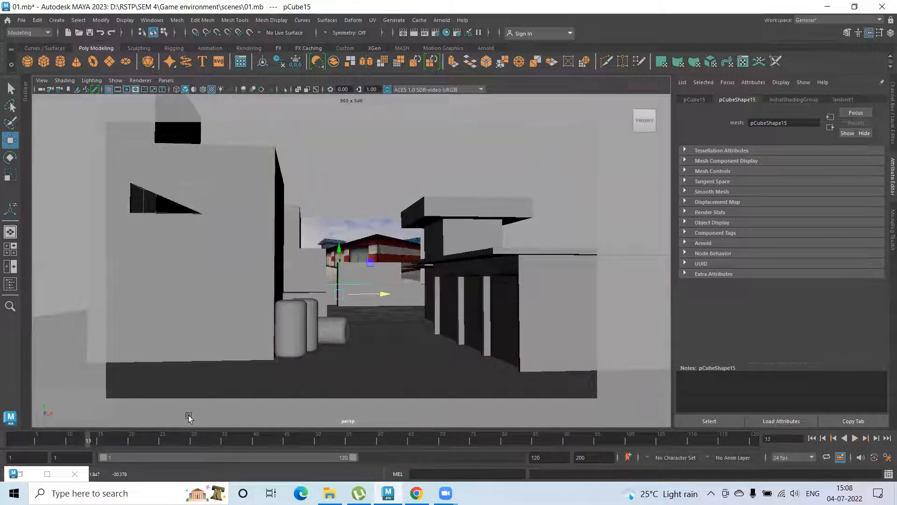
left_click(357, 188)
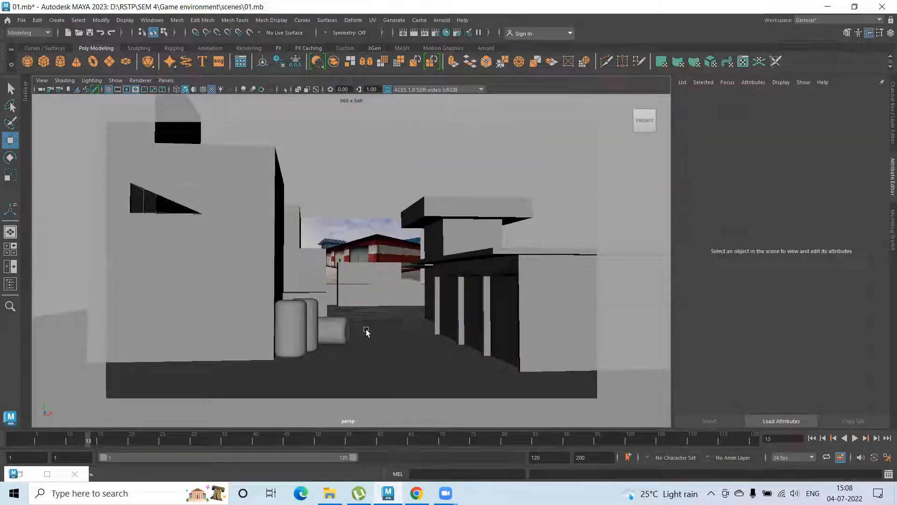
Reframe the yard view at frame 11 to line the blockout up with the reference, and set a key on the perspective camera there
left_click_drag(81, 444, 76, 439)
scroll(323, 319, "up", 4)
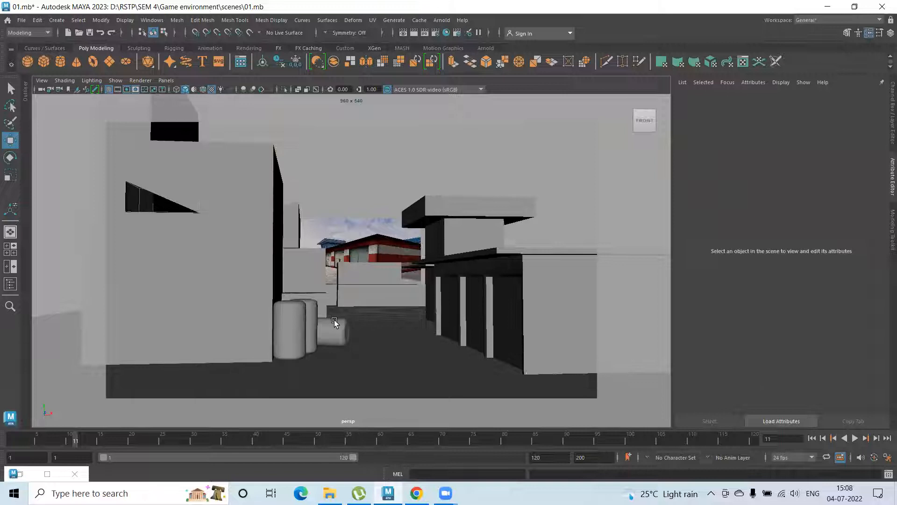
left_click_drag(337, 326, 532, 245, "alt")
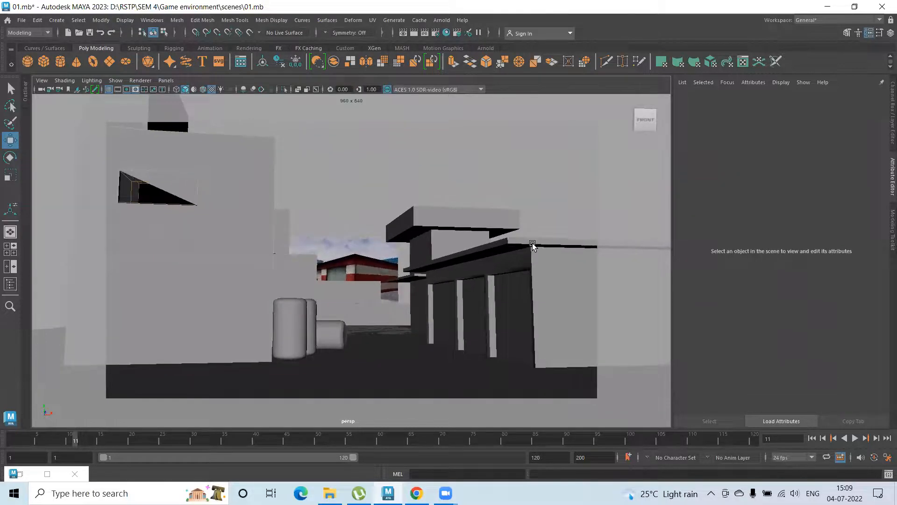
scroll(526, 266, "up", 5)
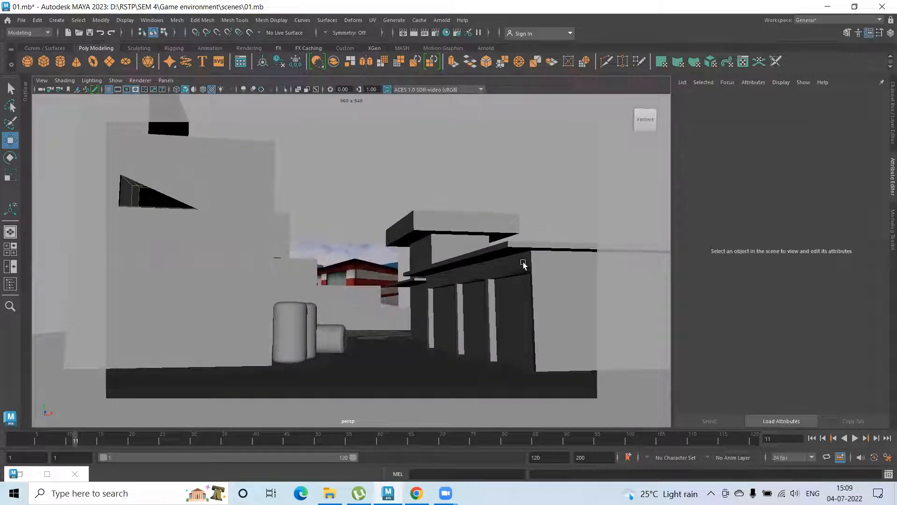
left_click_drag(525, 265, 466, 265, "alt")
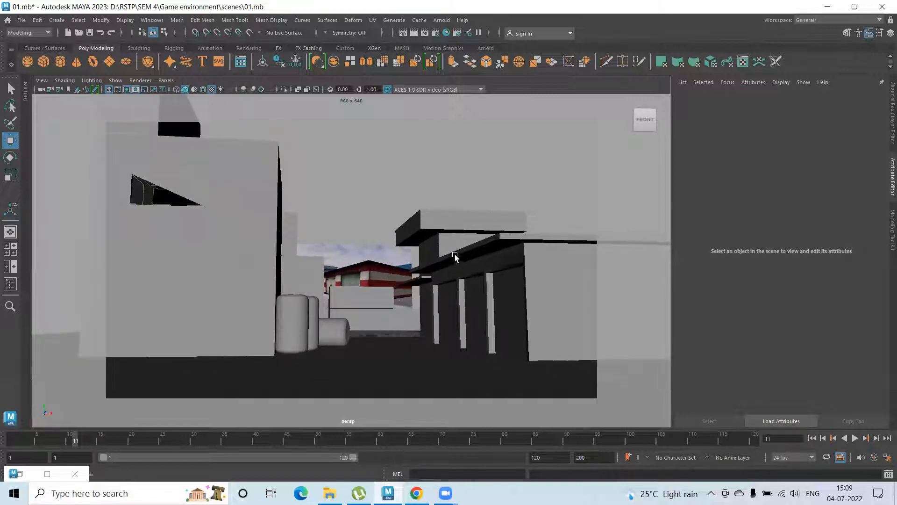
left_click_drag(401, 269, 413, 287, "alt")
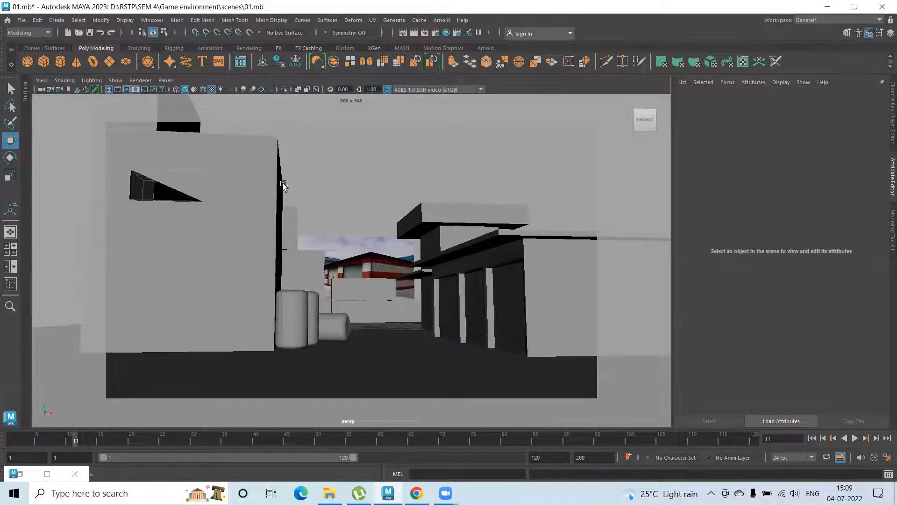
left_click(22, 21)
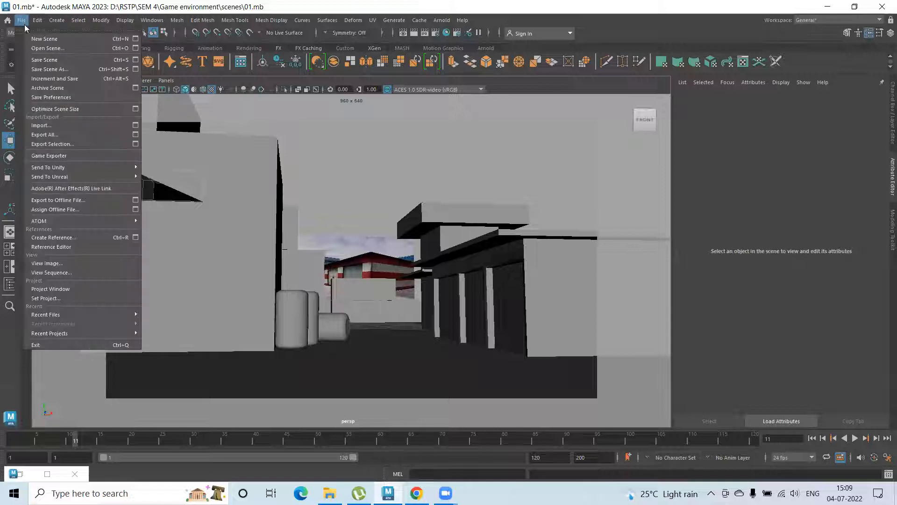
left_click(545, 108)
left_click(46, 81)
left_click(58, 96)
key("s")
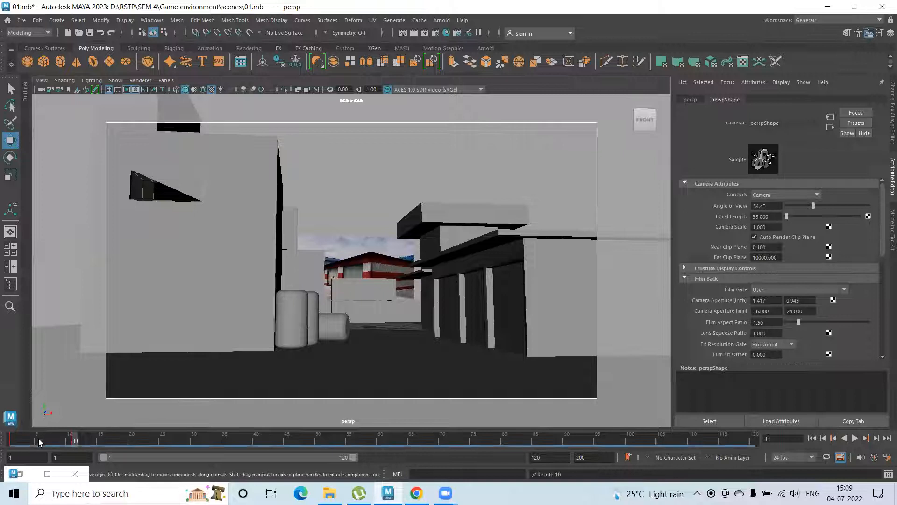
Scrub the timeline from frame 1 through to frame 40 to check the camera framing, and save the scene
left_click(11, 440)
left_click(81, 442)
left_click_drag(77, 440, 10, 441)
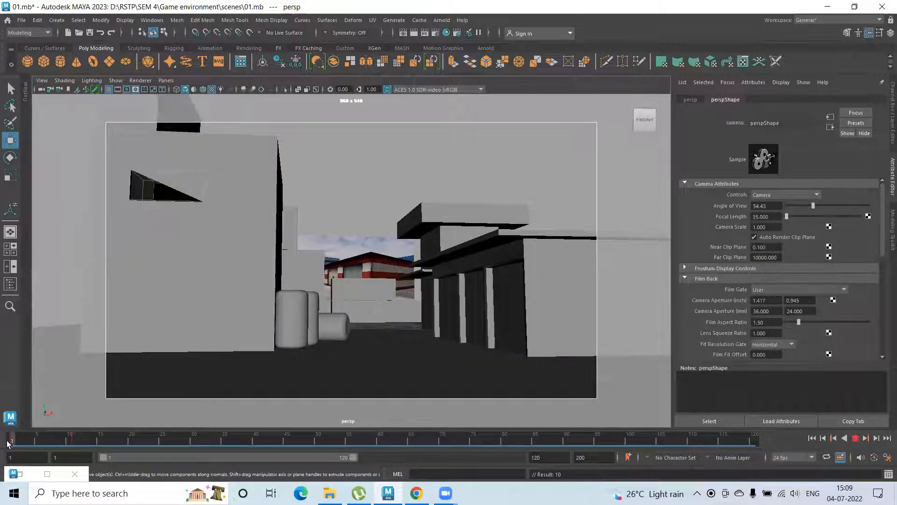
left_click_drag(69, 438, 257, 432)
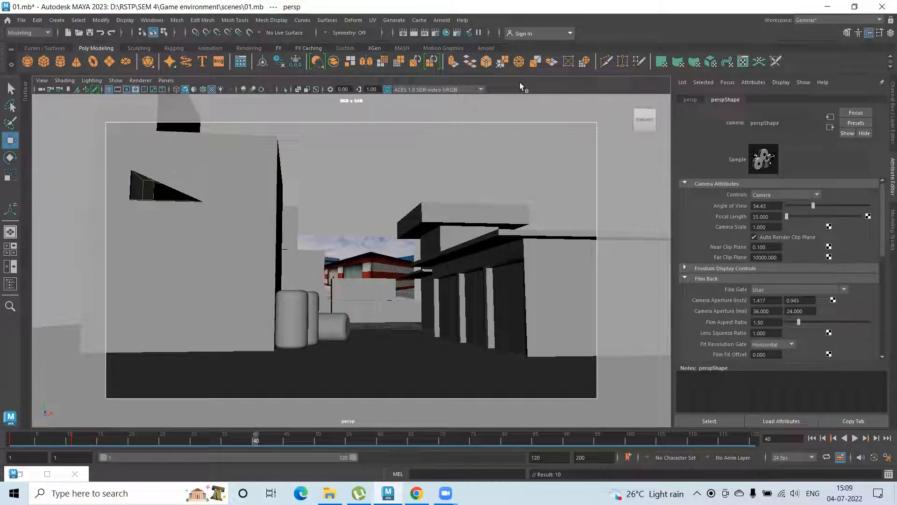
key("ctrl+s")
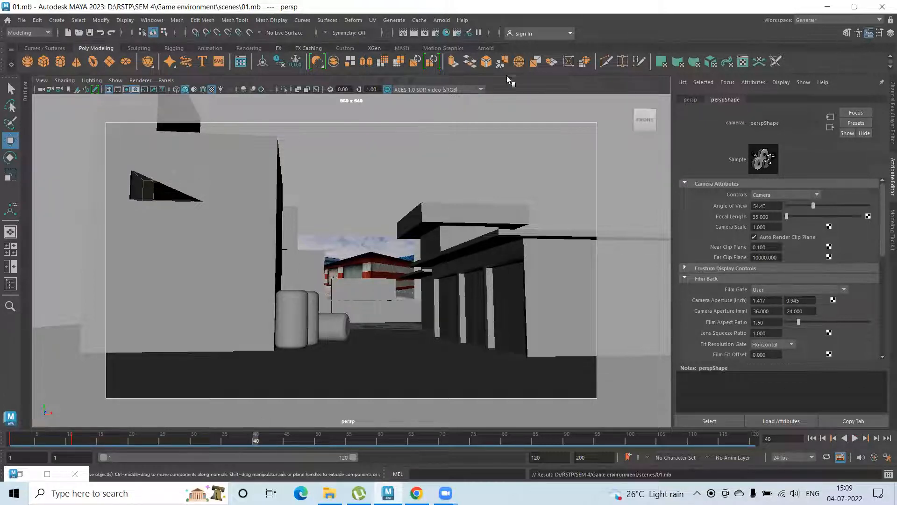
Add an Arnold Physical Sky to the scene and hide the Ref display layer
left_click(442, 20)
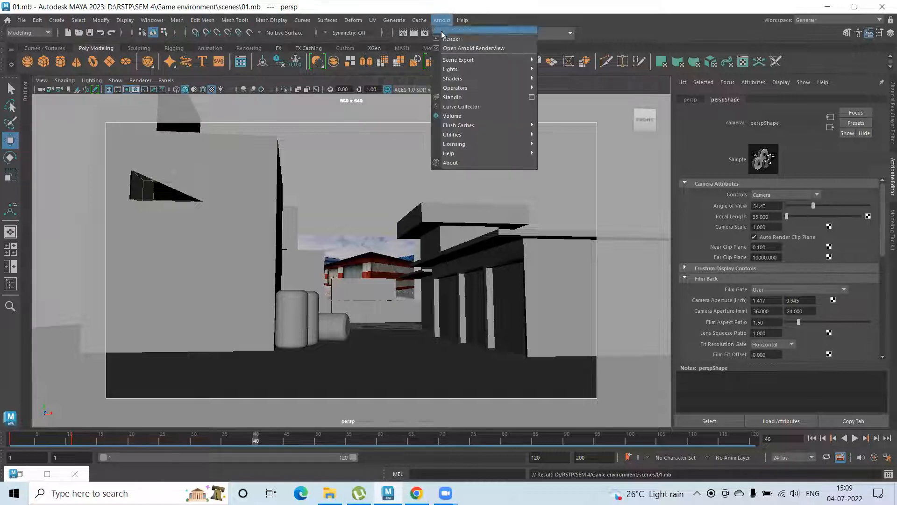
mouse_move(470, 68)
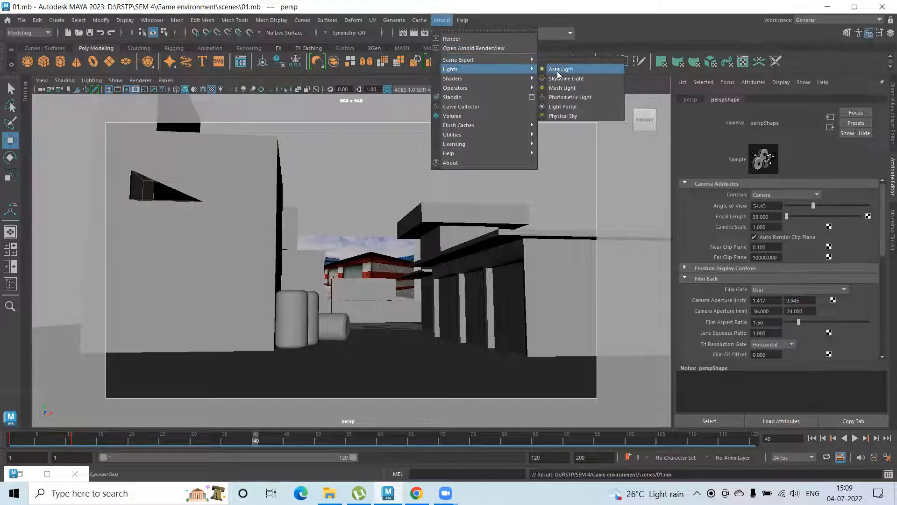
left_click(569, 116)
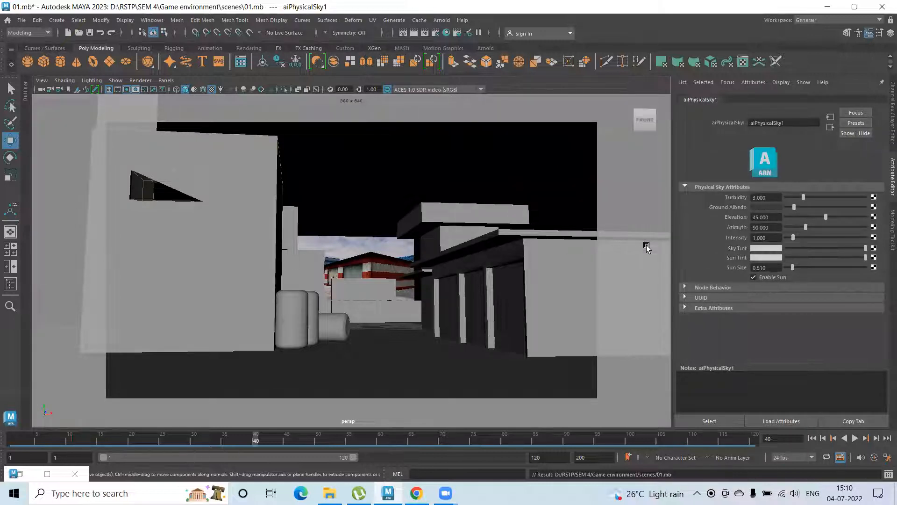
key("ctrl+a")
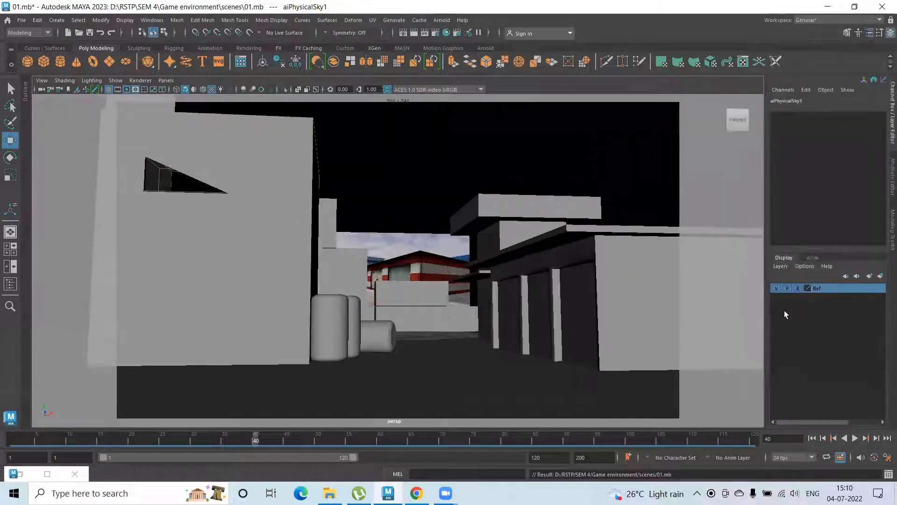
left_click(776, 288)
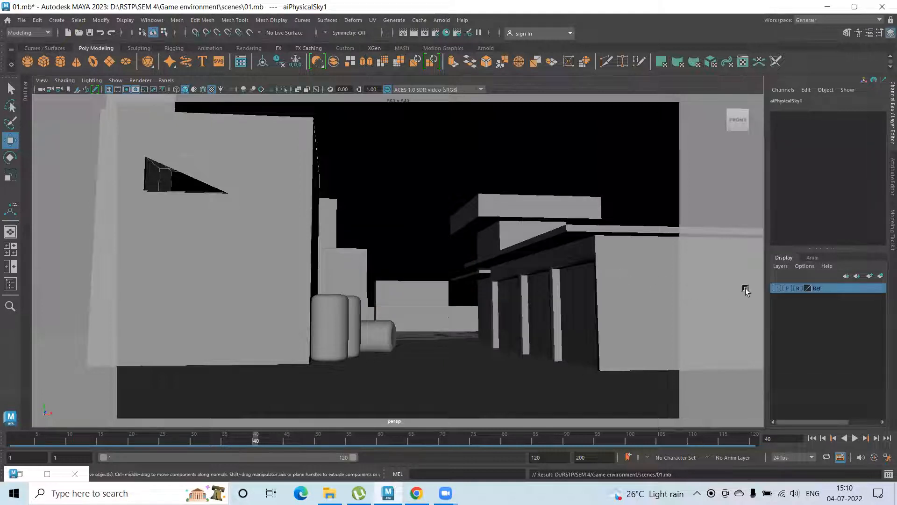
Select the sky dome light and examine its transform, shape and physical sky attributes
left_click(440, 171)
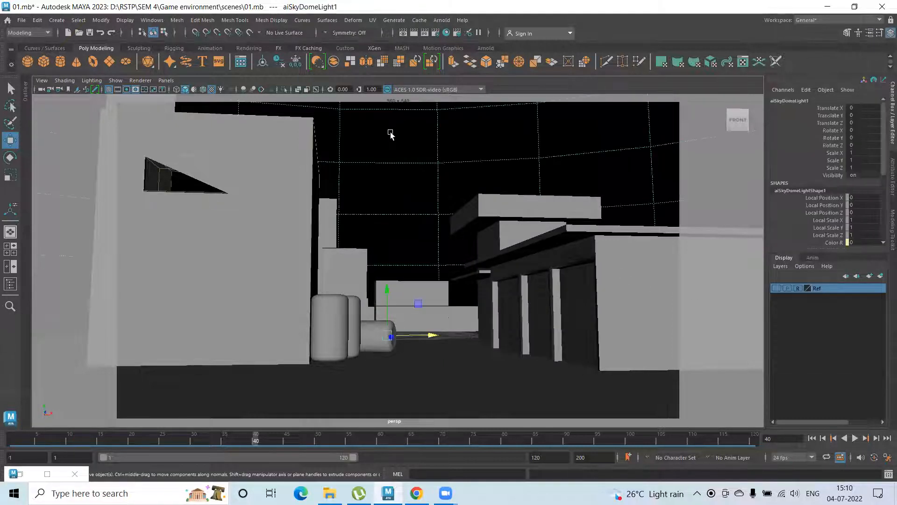
left_click(870, 33)
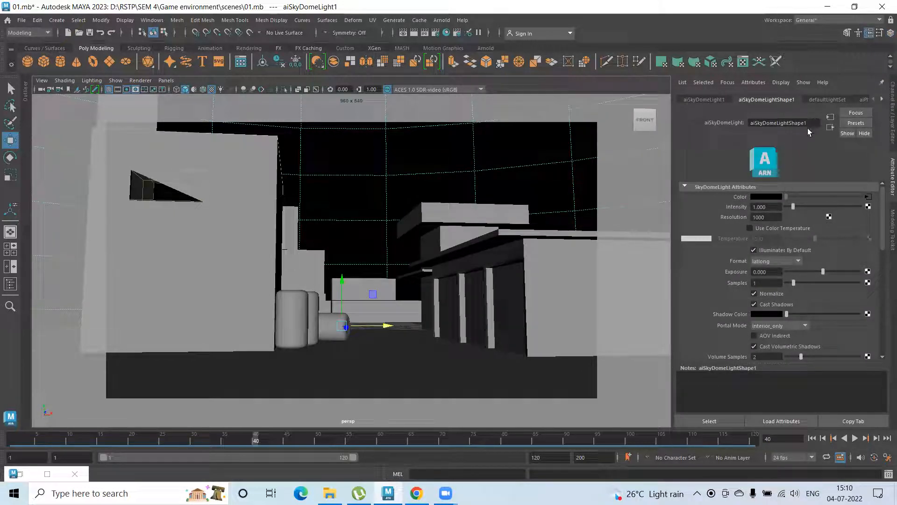
left_click(714, 100)
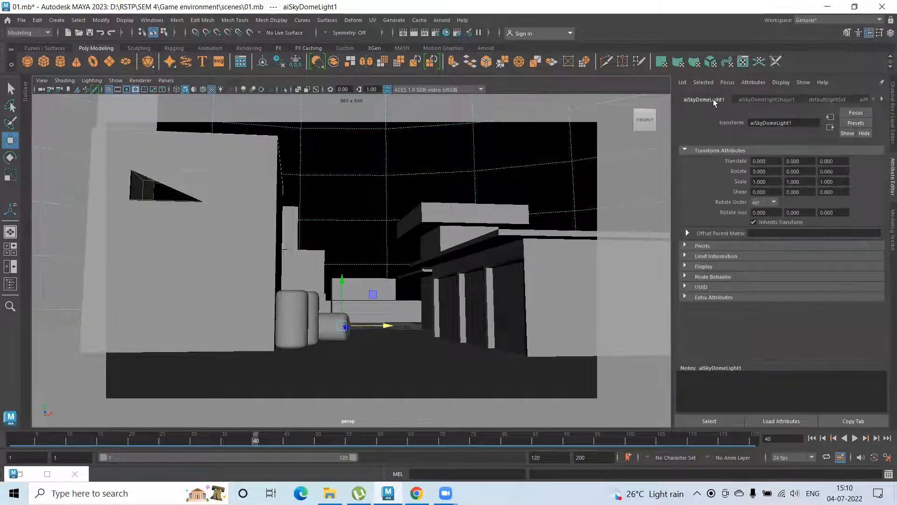
left_click(750, 100)
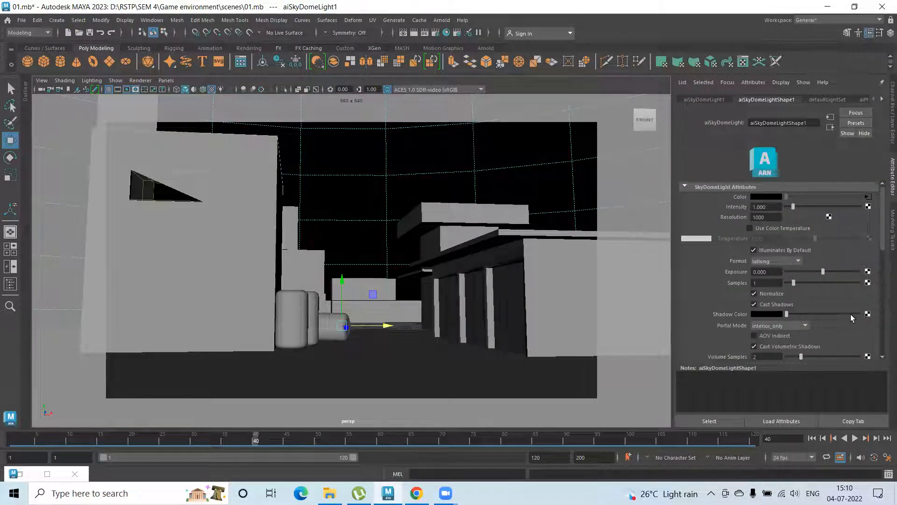
scroll(823, 292, "down", 4)
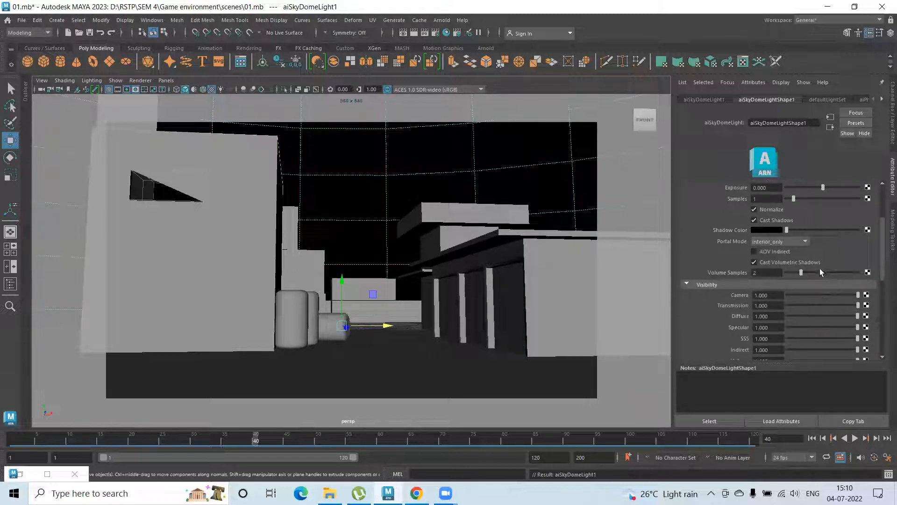
key("Down")
left_click_drag(478, 147, 539, 181)
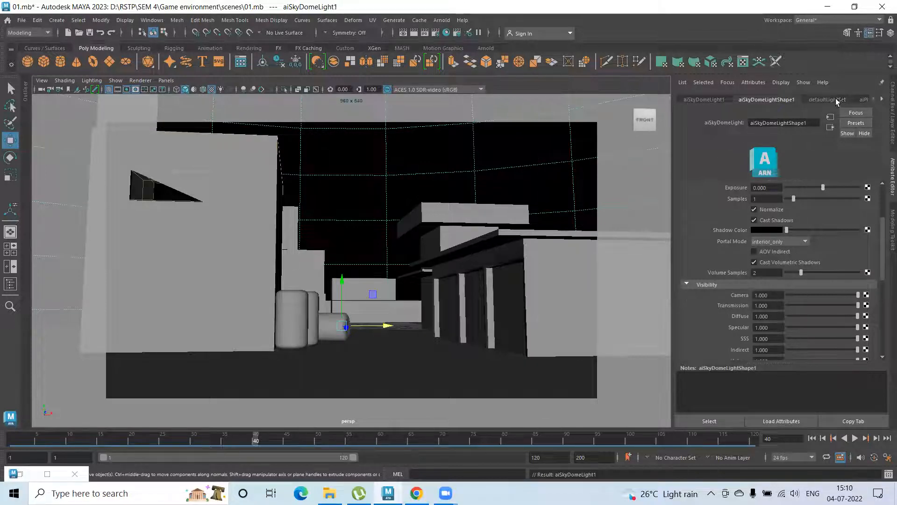
left_click(837, 100)
left_click(861, 99)
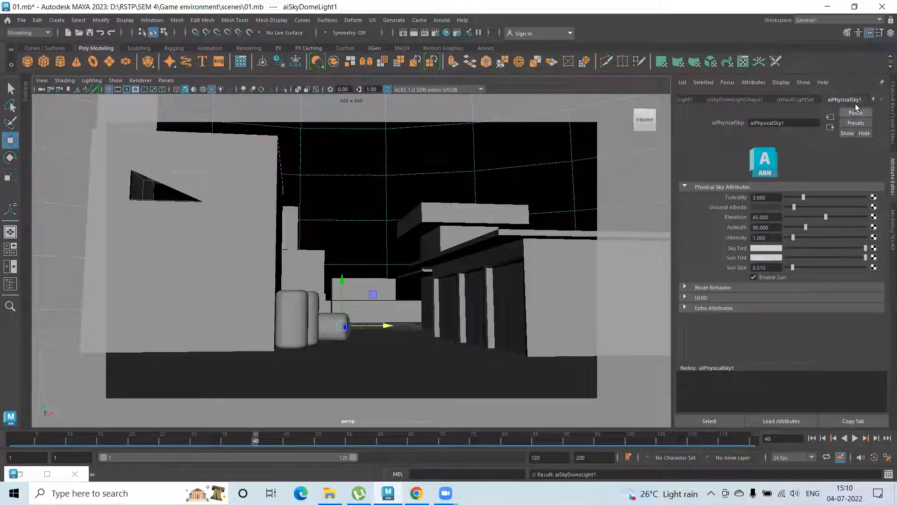
left_click(874, 99)
left_click(782, 100)
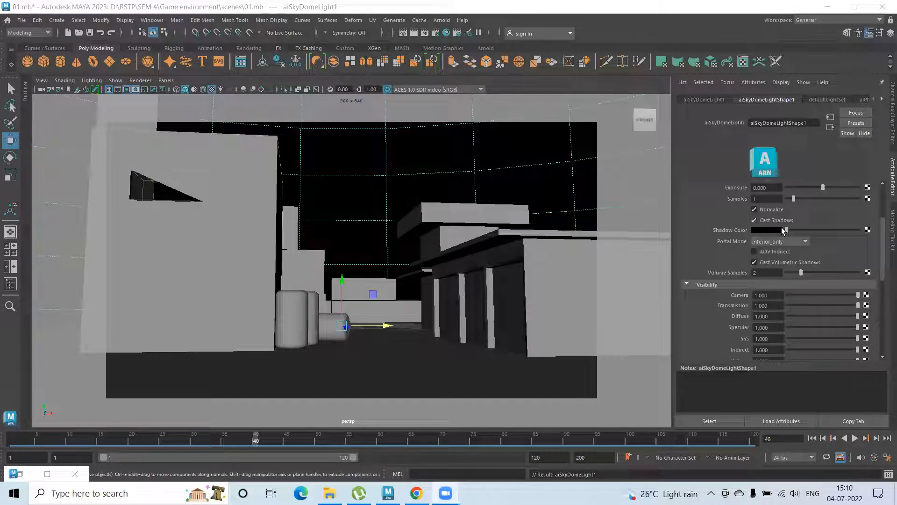
Set the sky dome light's intensity to 3
scroll(796, 219, "up", 4)
left_click_drag(805, 207, 812, 209)
type("3")
key("Return")
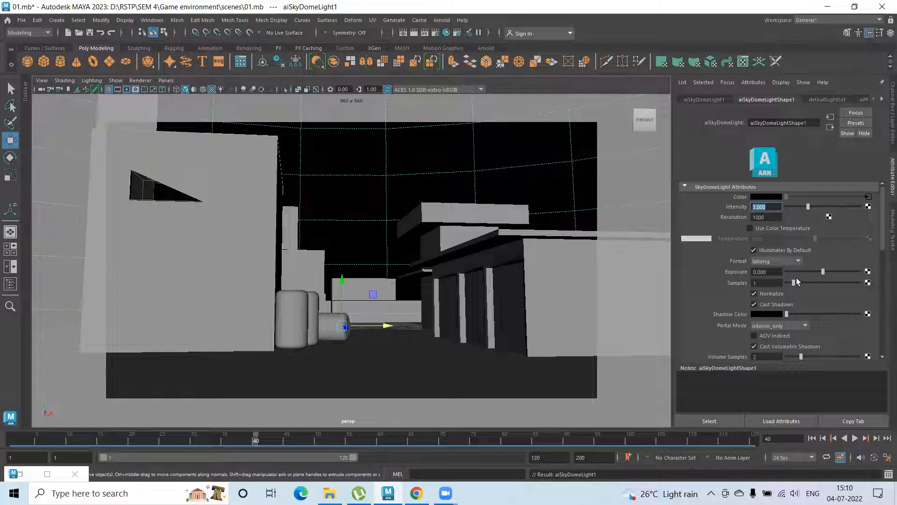
scroll(806, 308, "down", 2)
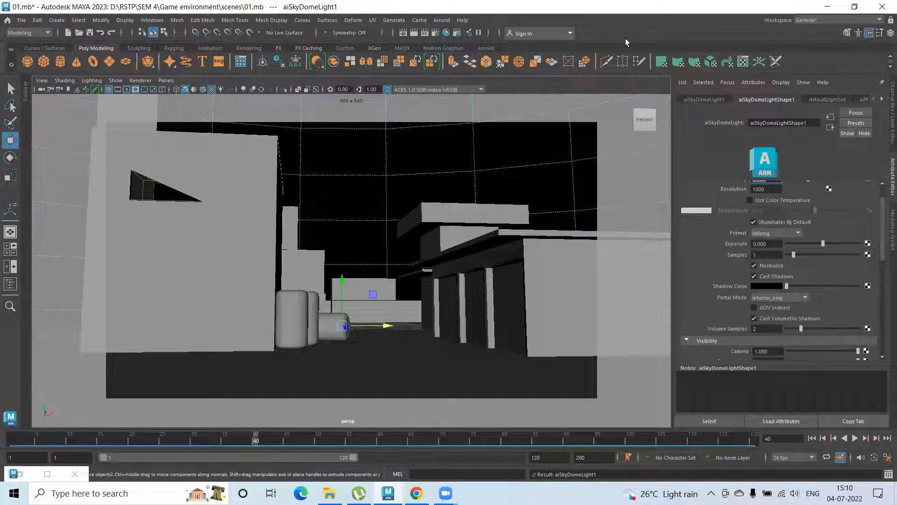
Start an Arnold RenderView render of the perspective camera and move the render window aside to uncover the barrels
left_click(442, 20)
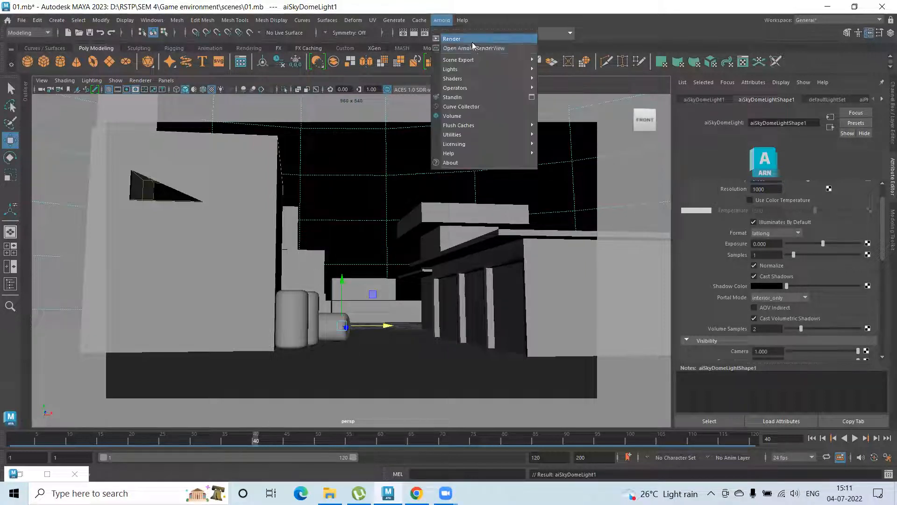
left_click(496, 49)
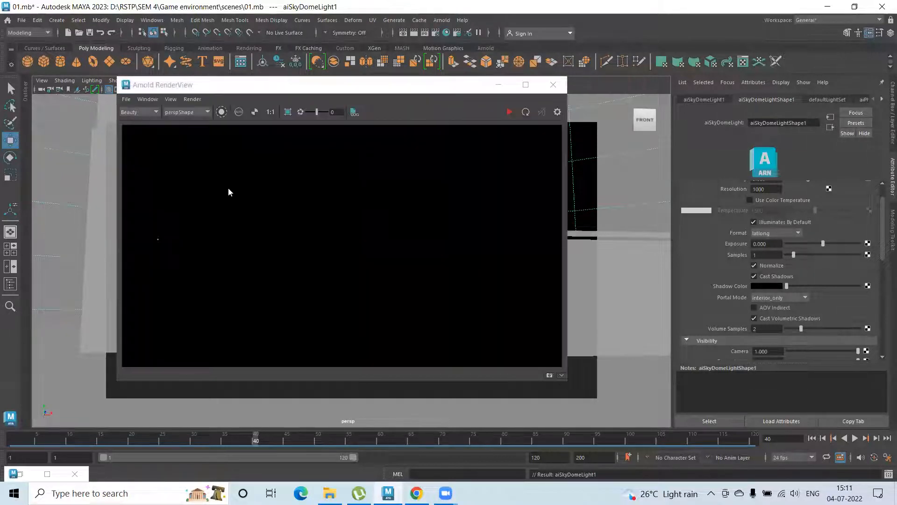
left_click(192, 99)
left_click(194, 109)
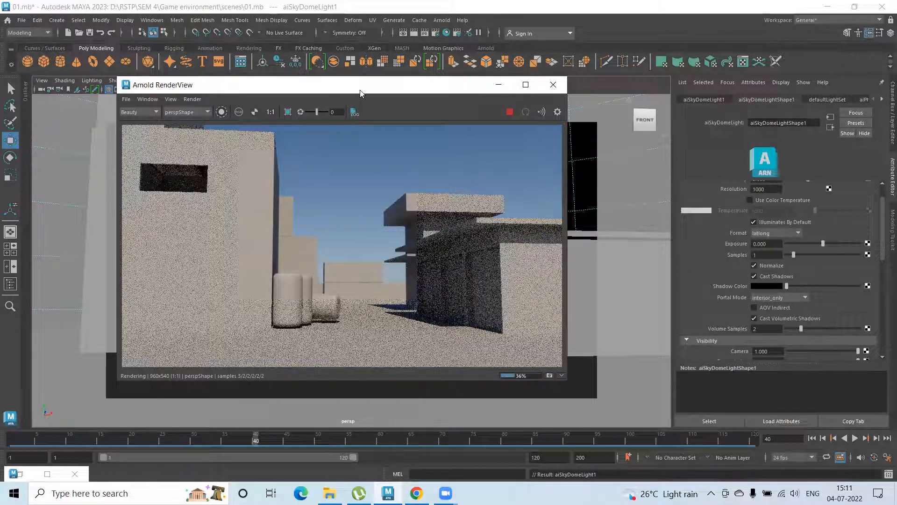
left_click_drag(360, 93, 750, 104)
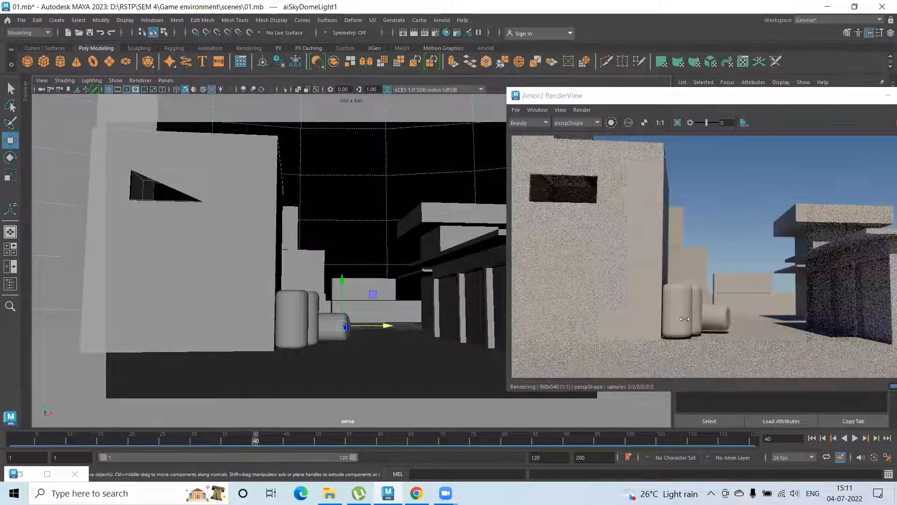
Select the two upright barrels and the lying barrel, and lower them slightly toward the ground
left_click(323, 337)
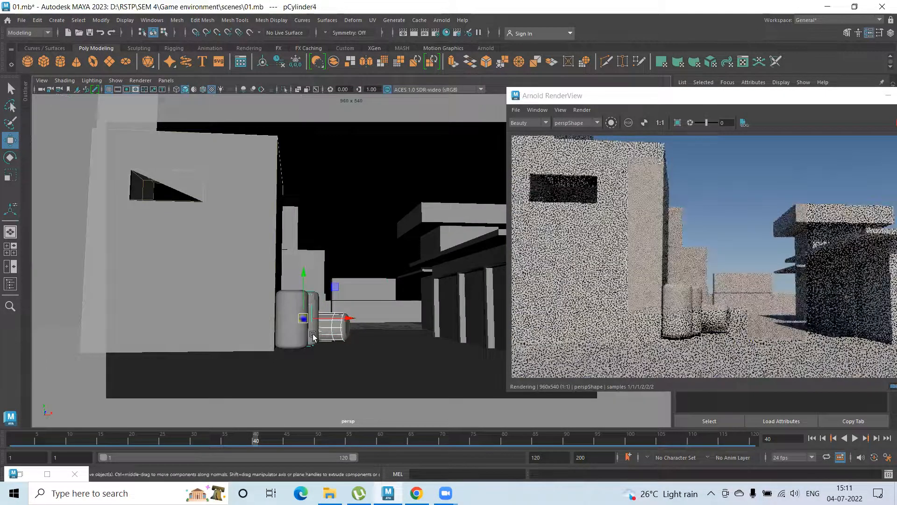
left_click(313, 338)
left_click(303, 339, "shift")
left_click(335, 336)
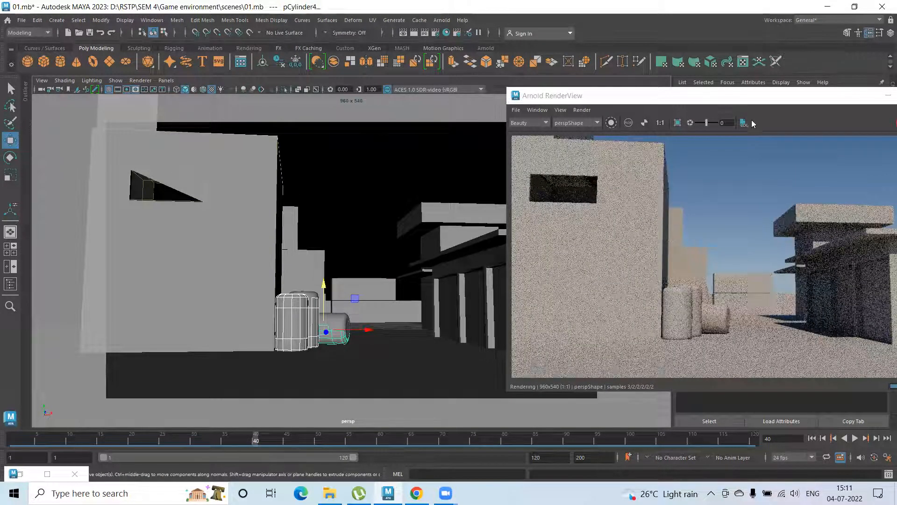
Reposition the render window to uncover the sky dome, and set the sky dome light's exposure to 0.455
left_click(744, 102)
left_click_drag(745, 102, 379, 65)
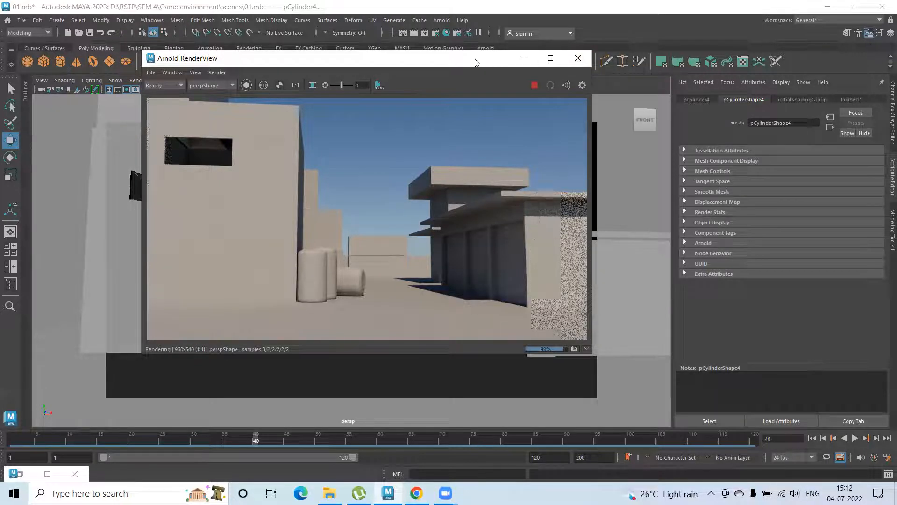
left_click_drag(476, 62, 357, 67)
left_click(590, 158)
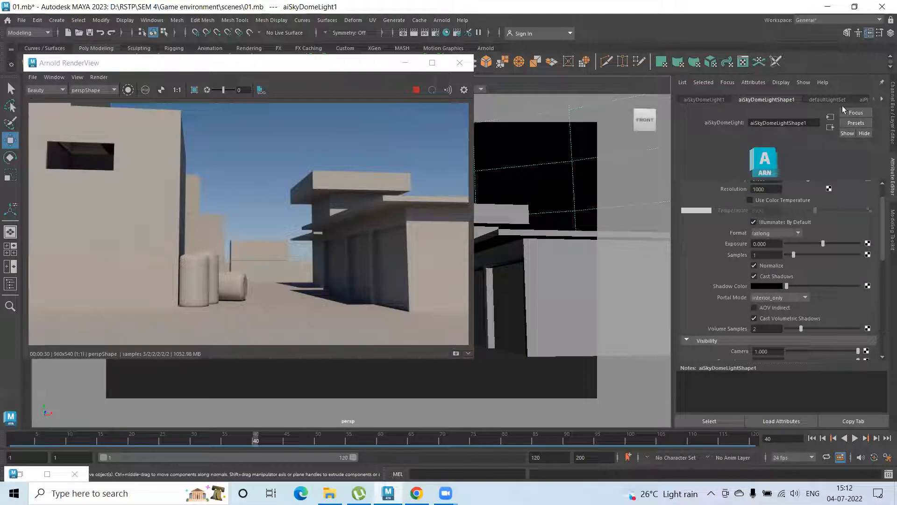
left_click_drag(823, 243, 826, 246)
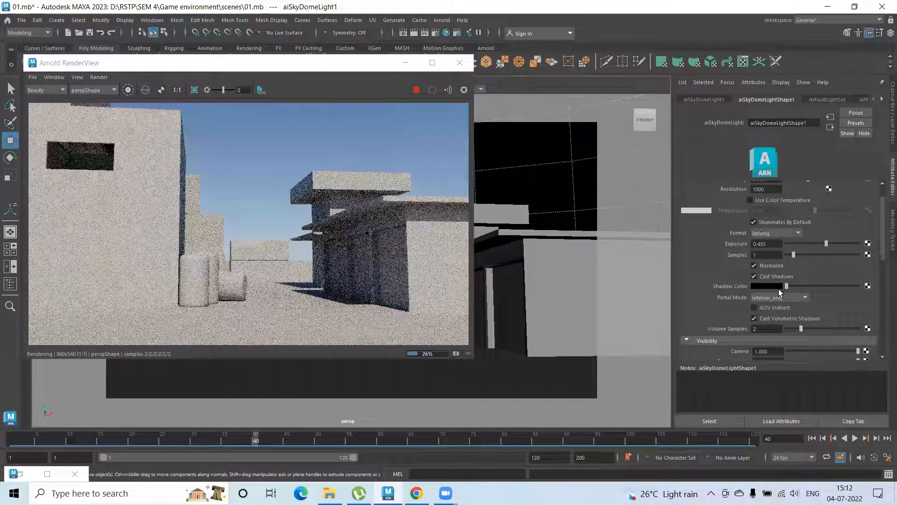
scroll(779, 290, "up", 2)
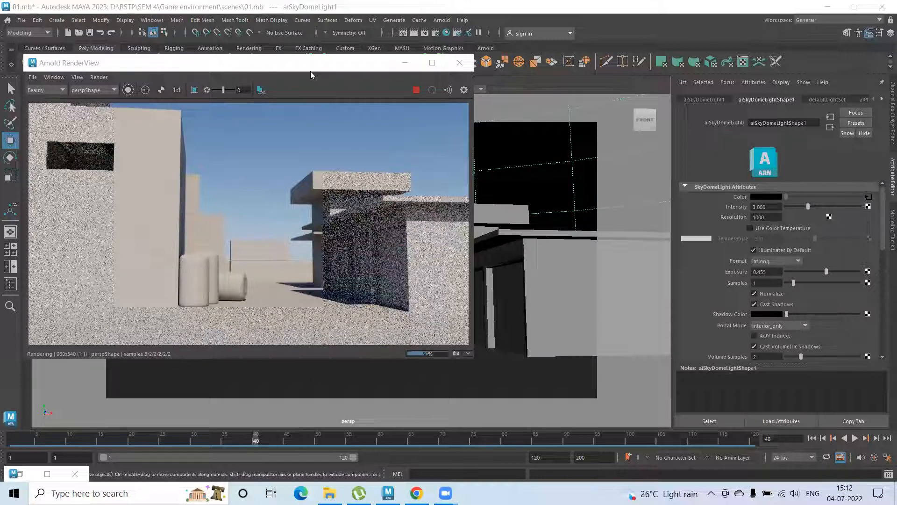
Close the Arnold render window, save the scene and show the Ref display layer again
left_click(460, 63)
key("ctrl+s")
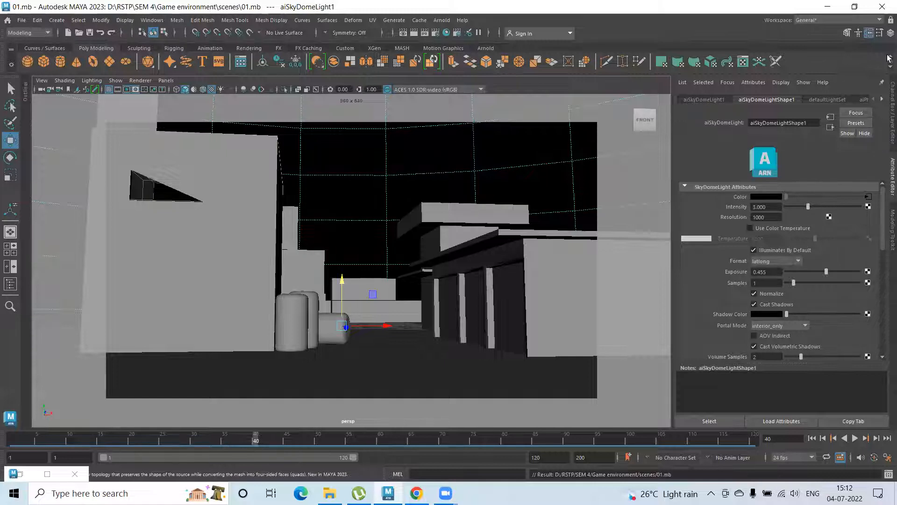
left_click(775, 287)
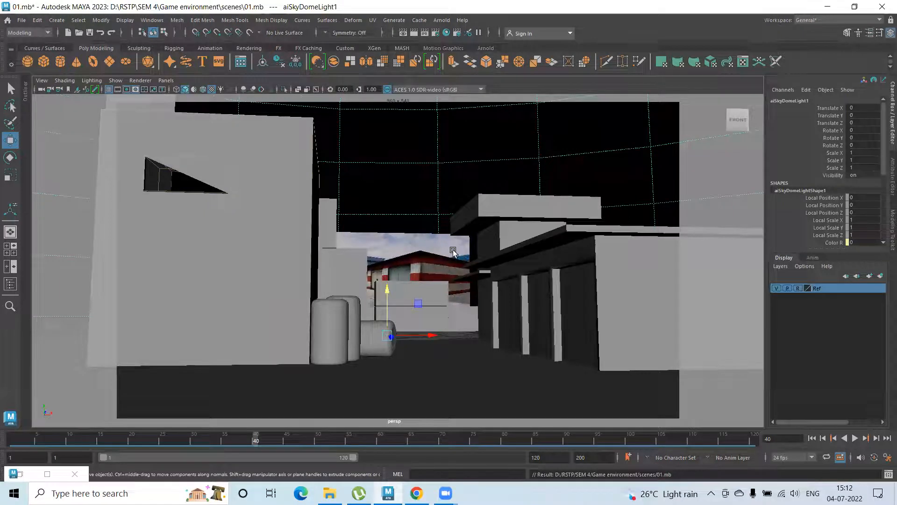